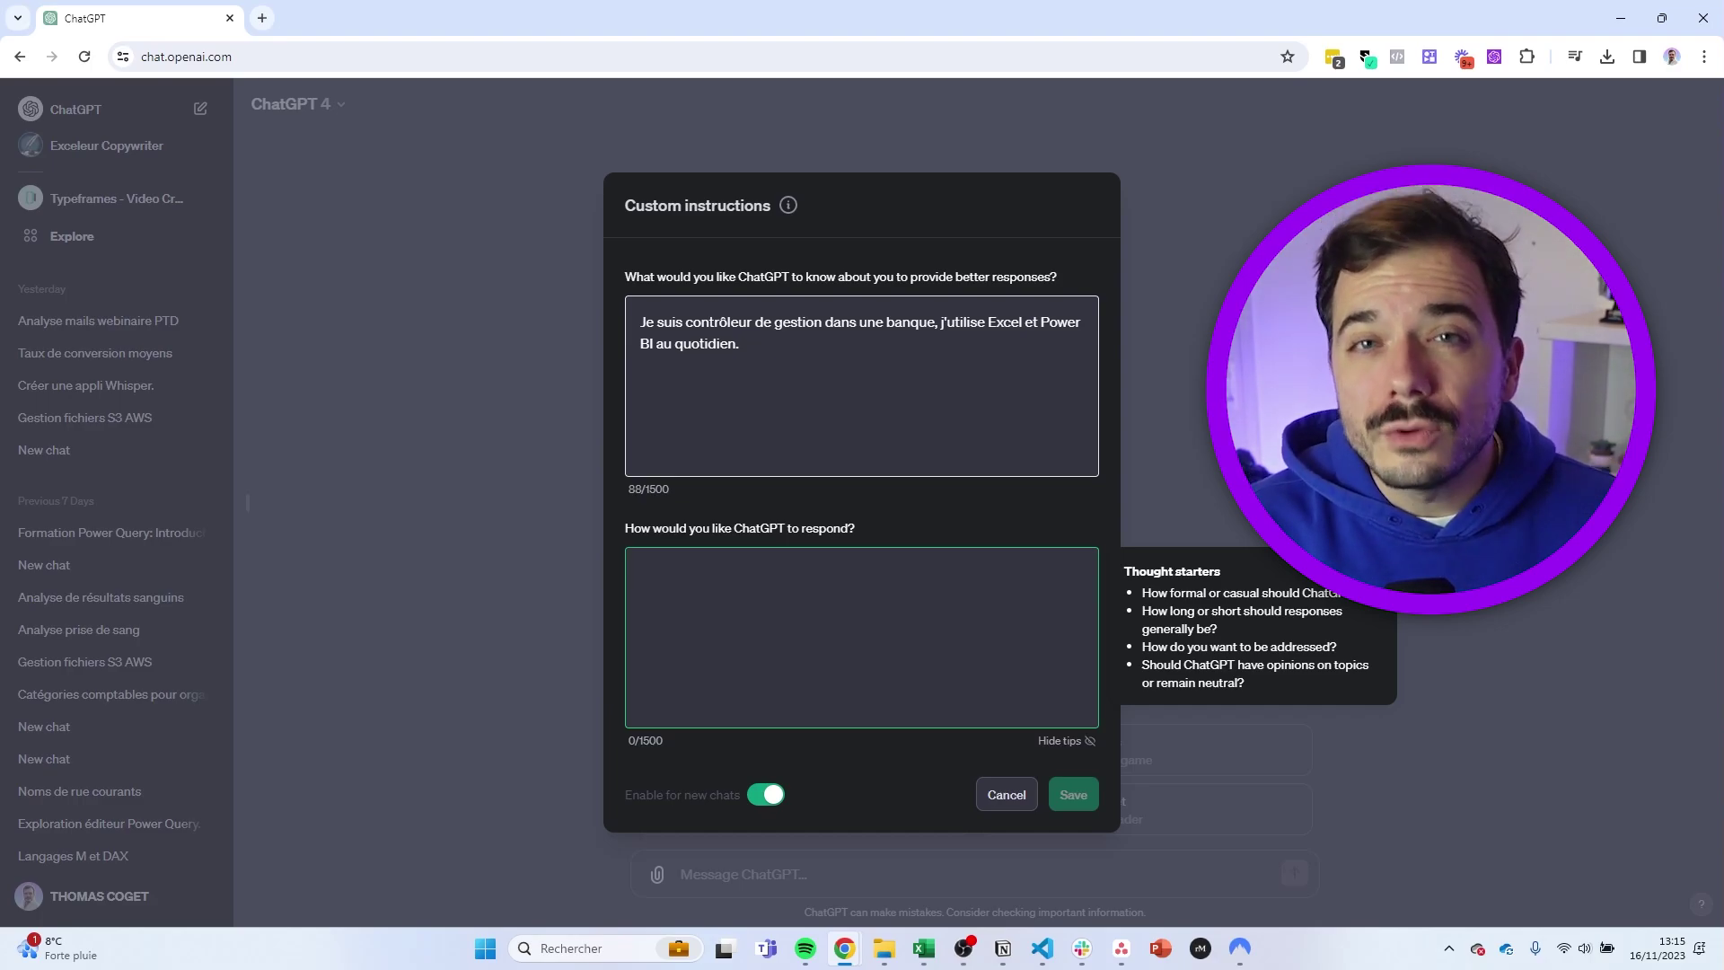
Step: Set the response preference to "Réponds moi toujours de manière directe et concise" and examine the SUMIF formula answer
{"action": "type", "text": "Réponds moi toujours de manière directe et concise"}
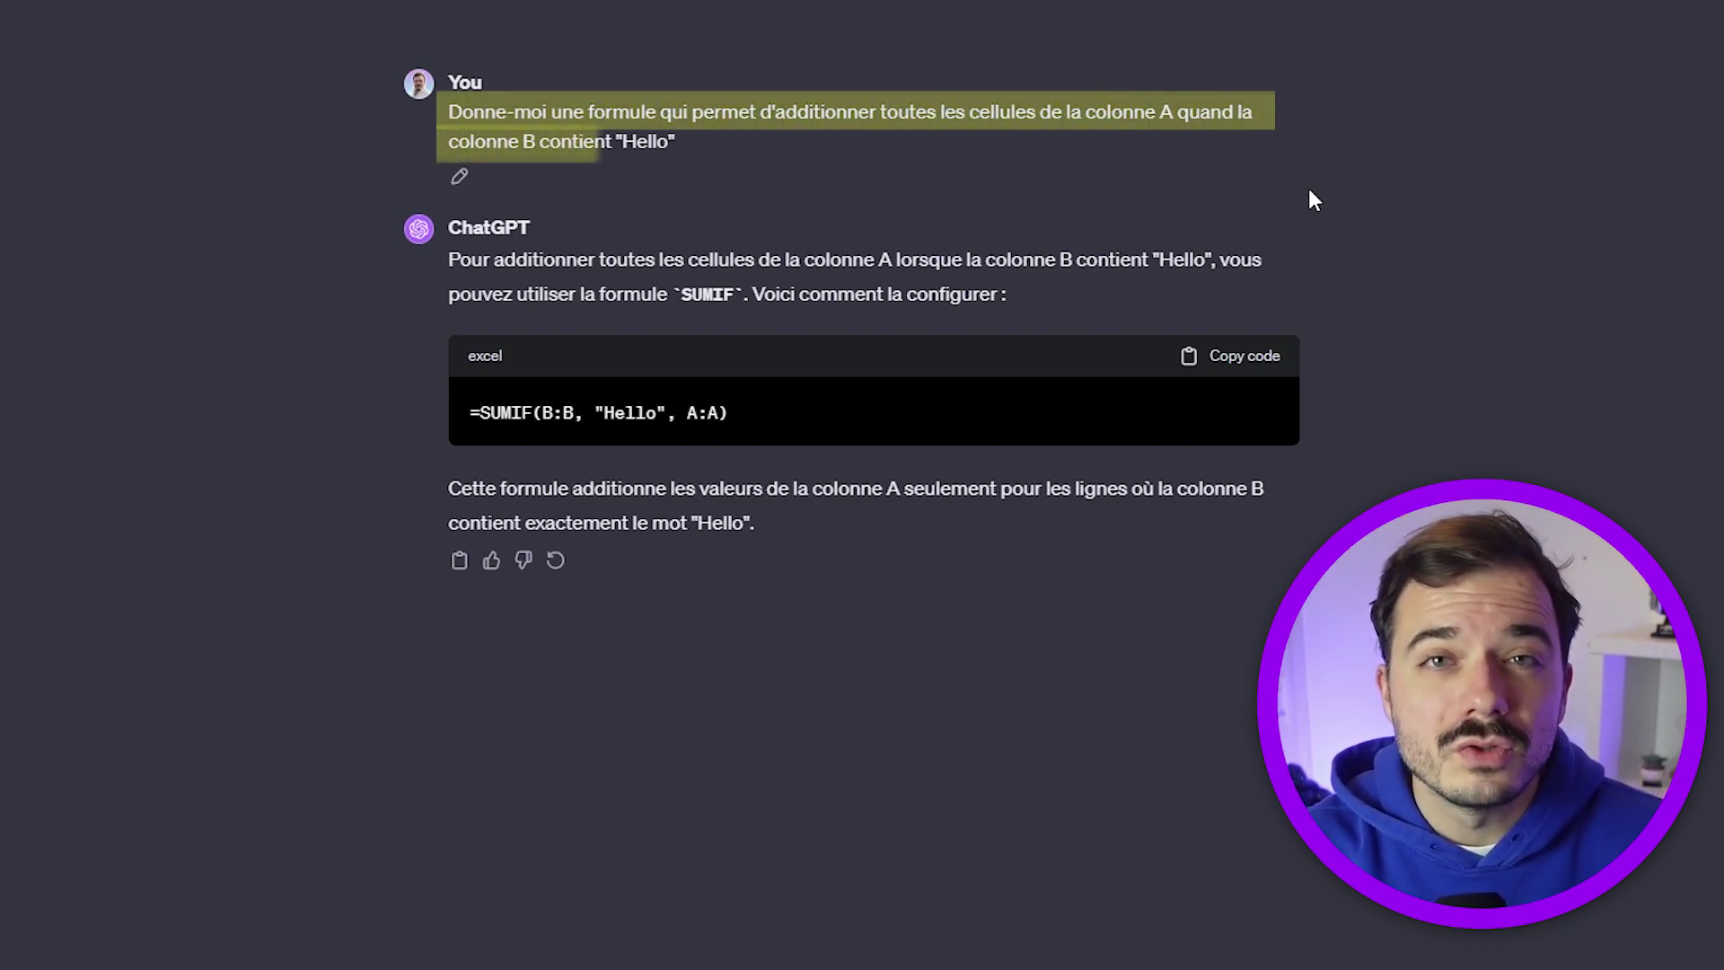
{"action": "scroll", "coordinate": [1167, 359], "scroll_direction": "down", "scroll_amount": 1}
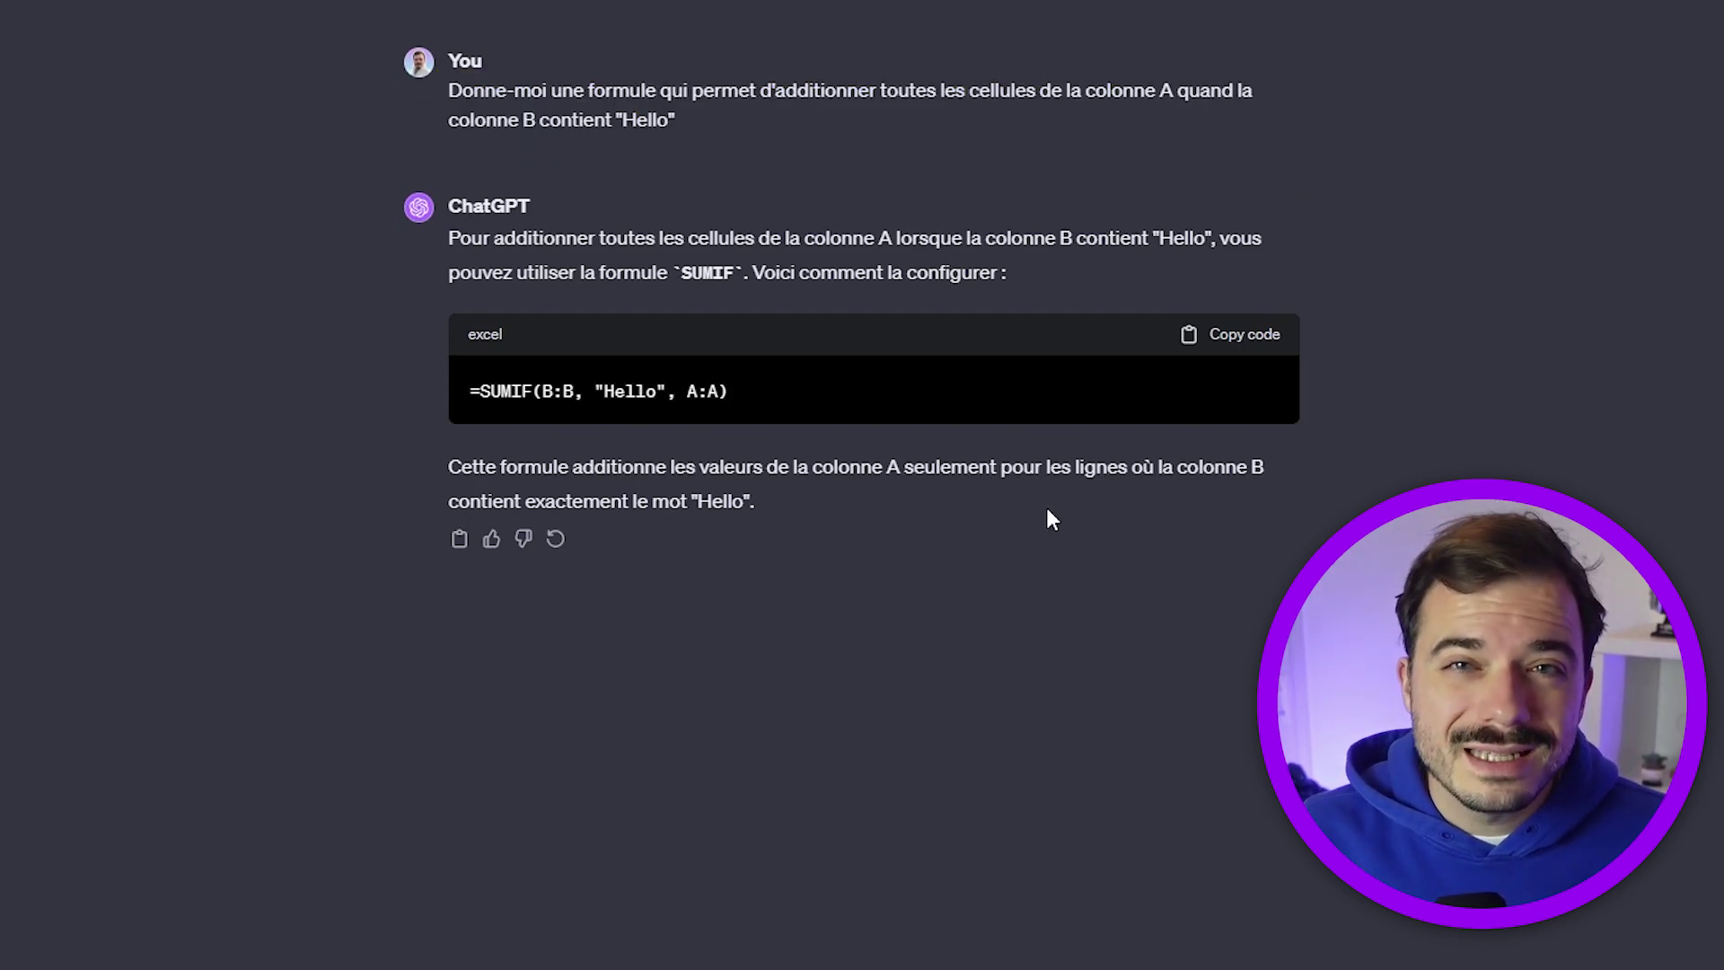
{"action": "left_click_drag", "start_coordinate": [821, 413], "coordinate": [951, 391]}
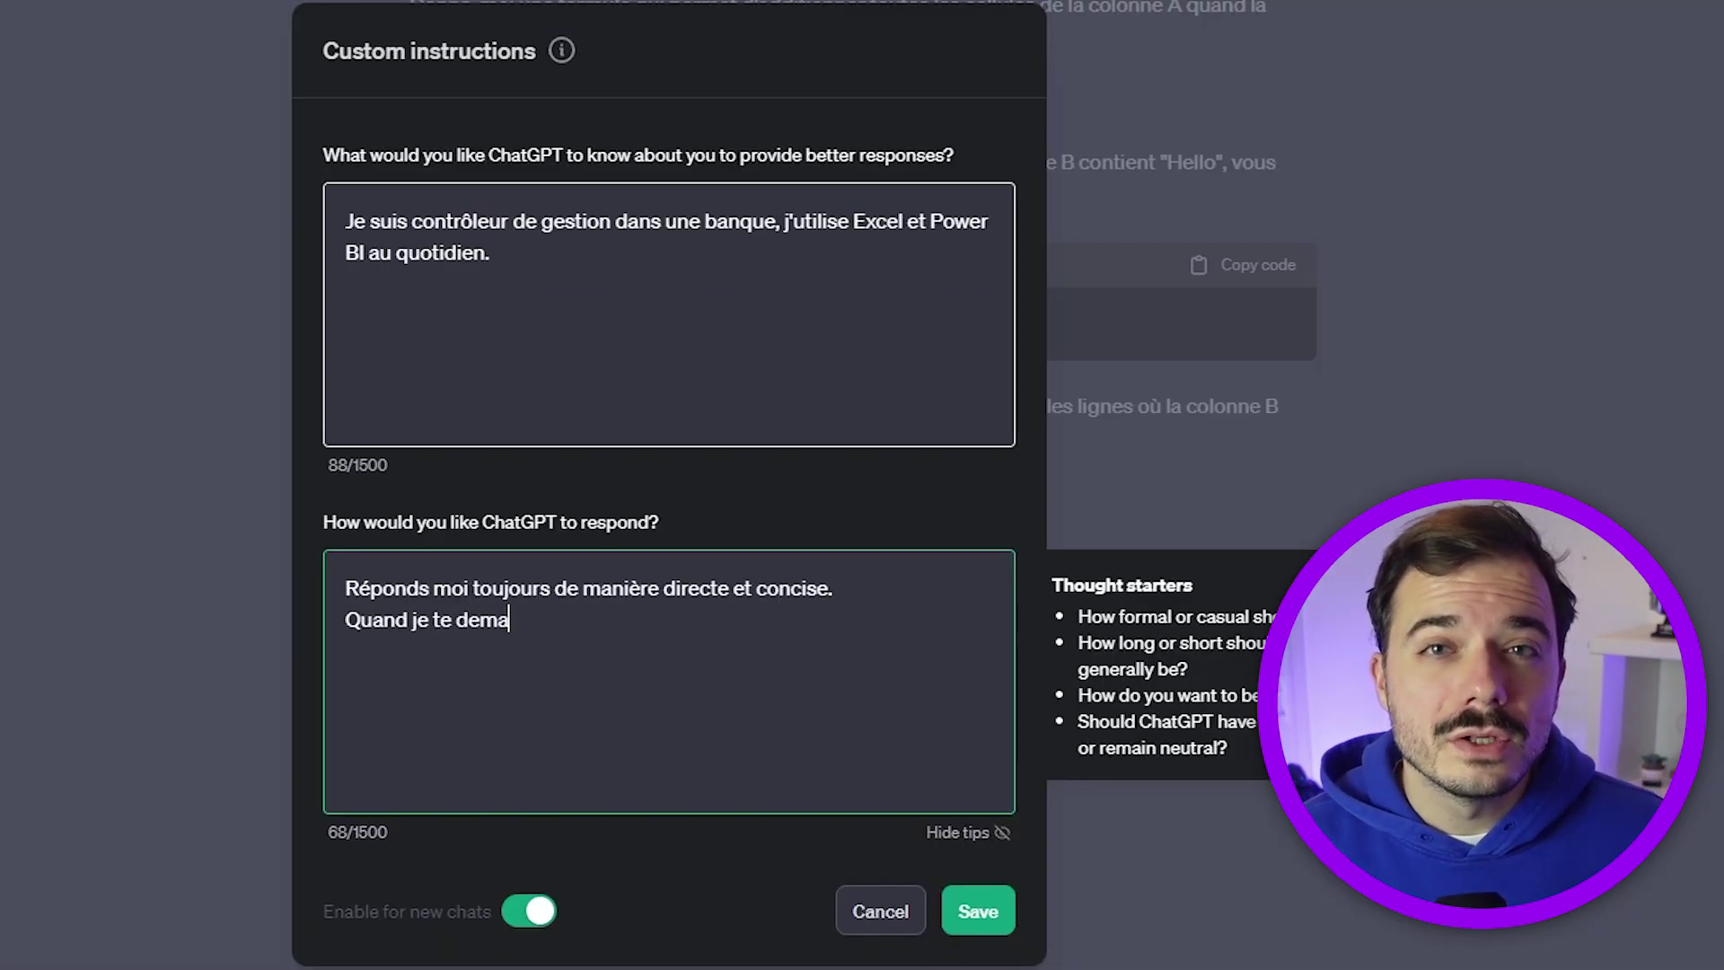
Step: Add a custom instruction requiring requested Excel formulas to be "en français", and submit the prompt for summing column A where column B contains "Hello"
{"action": "type", "text": "nde une formule sur Exc"}
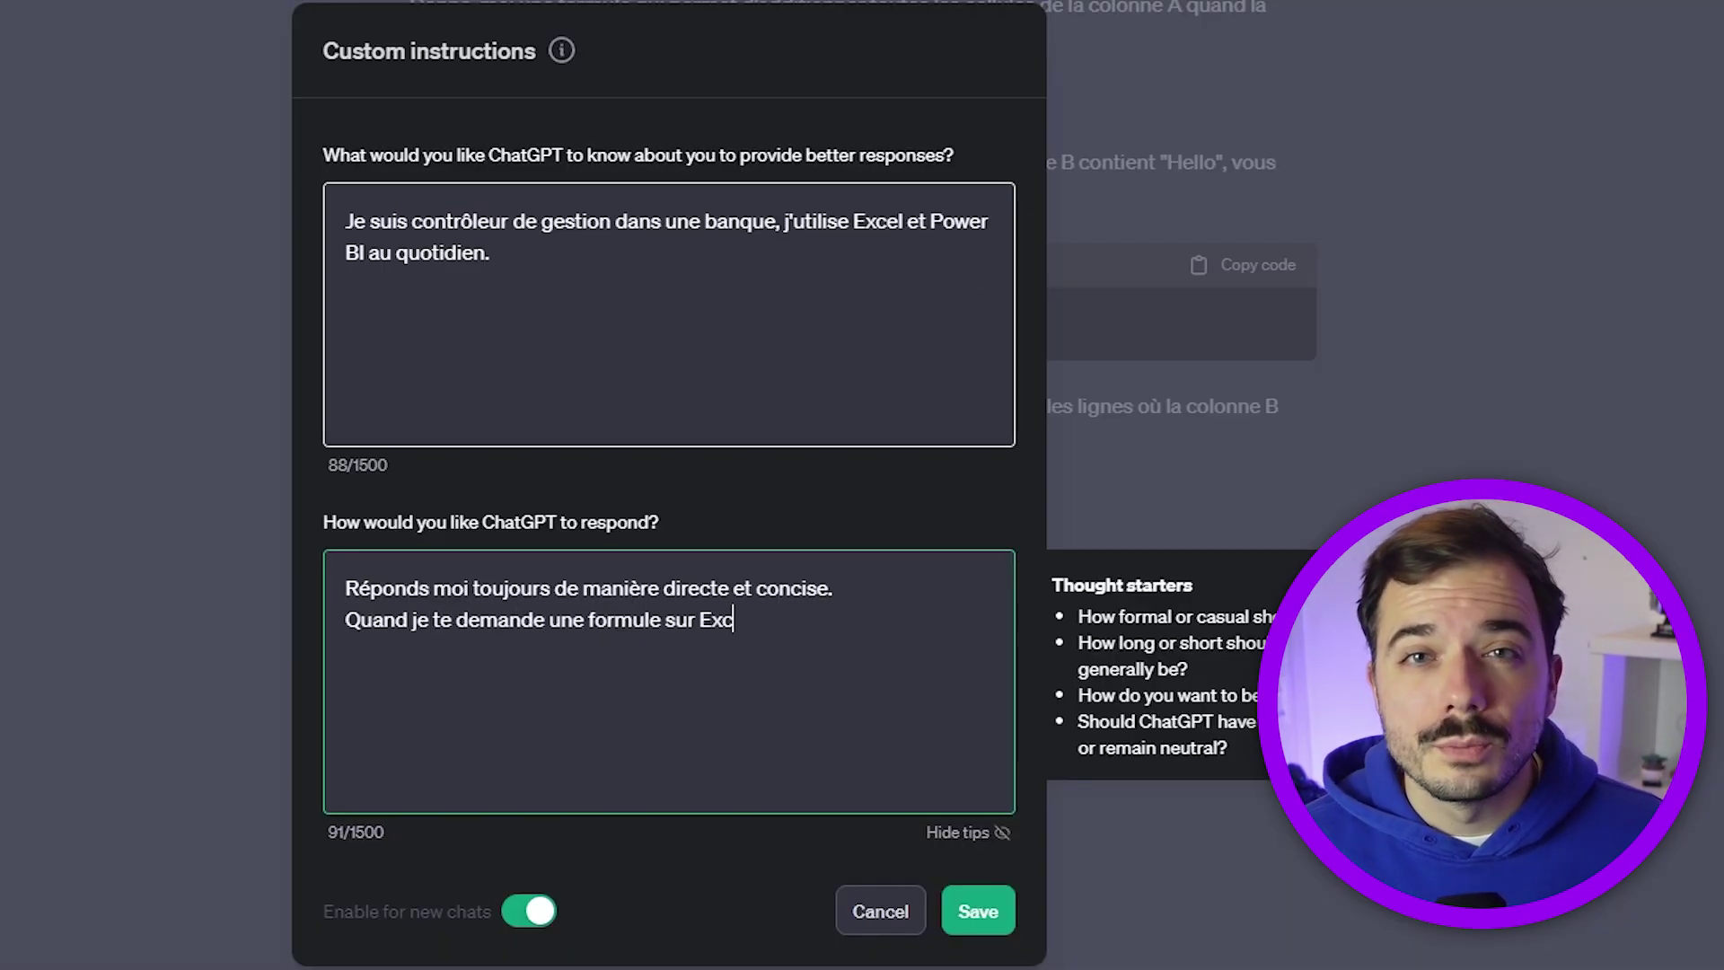
{"action": "type", "text": "el, je veux impérativement qu'elle soit"}
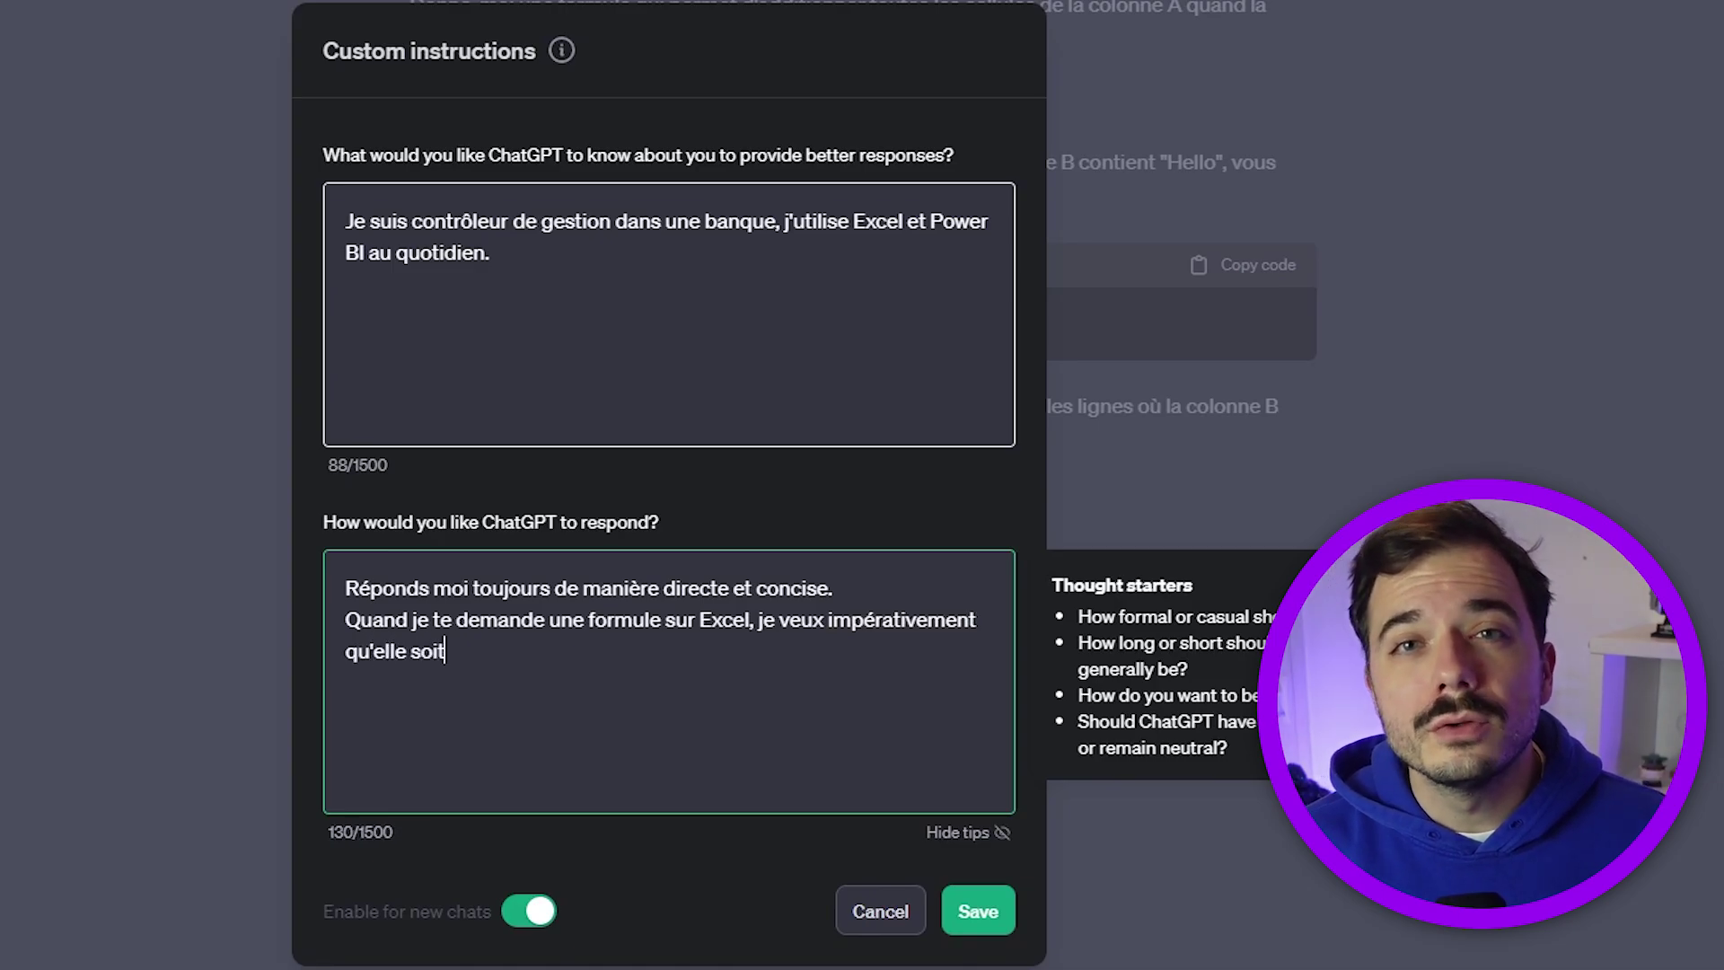
{"action": "type", "text": " en français."}
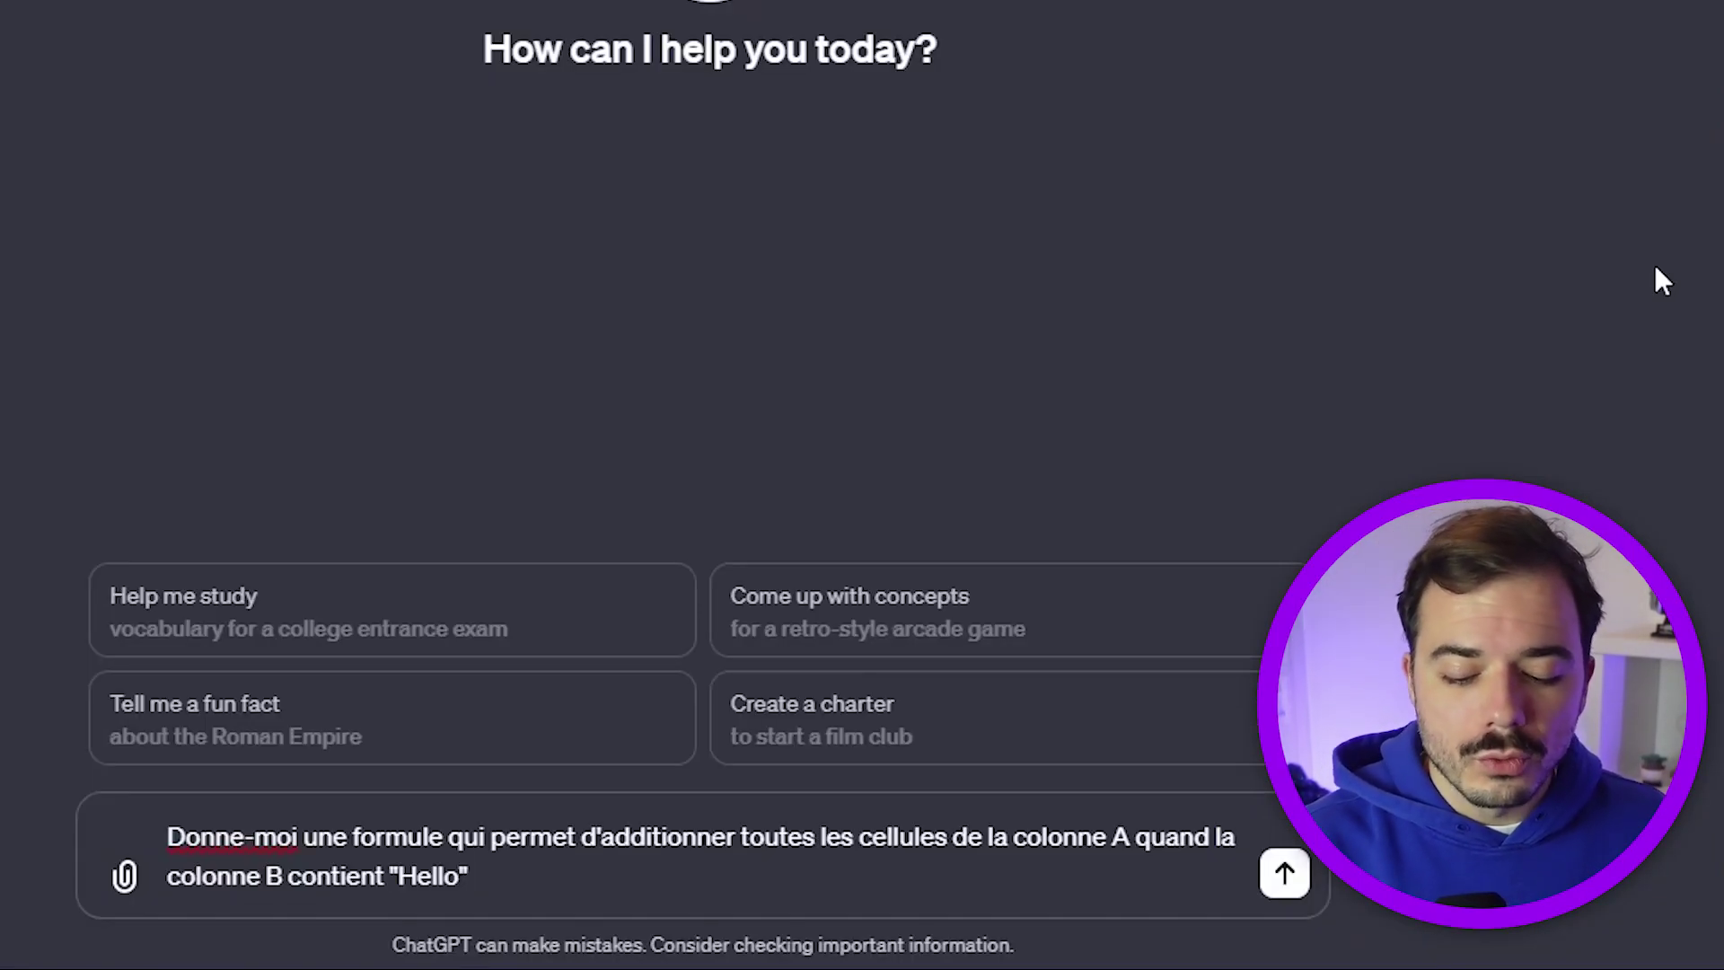
{"action": "key", "text": "Return"}
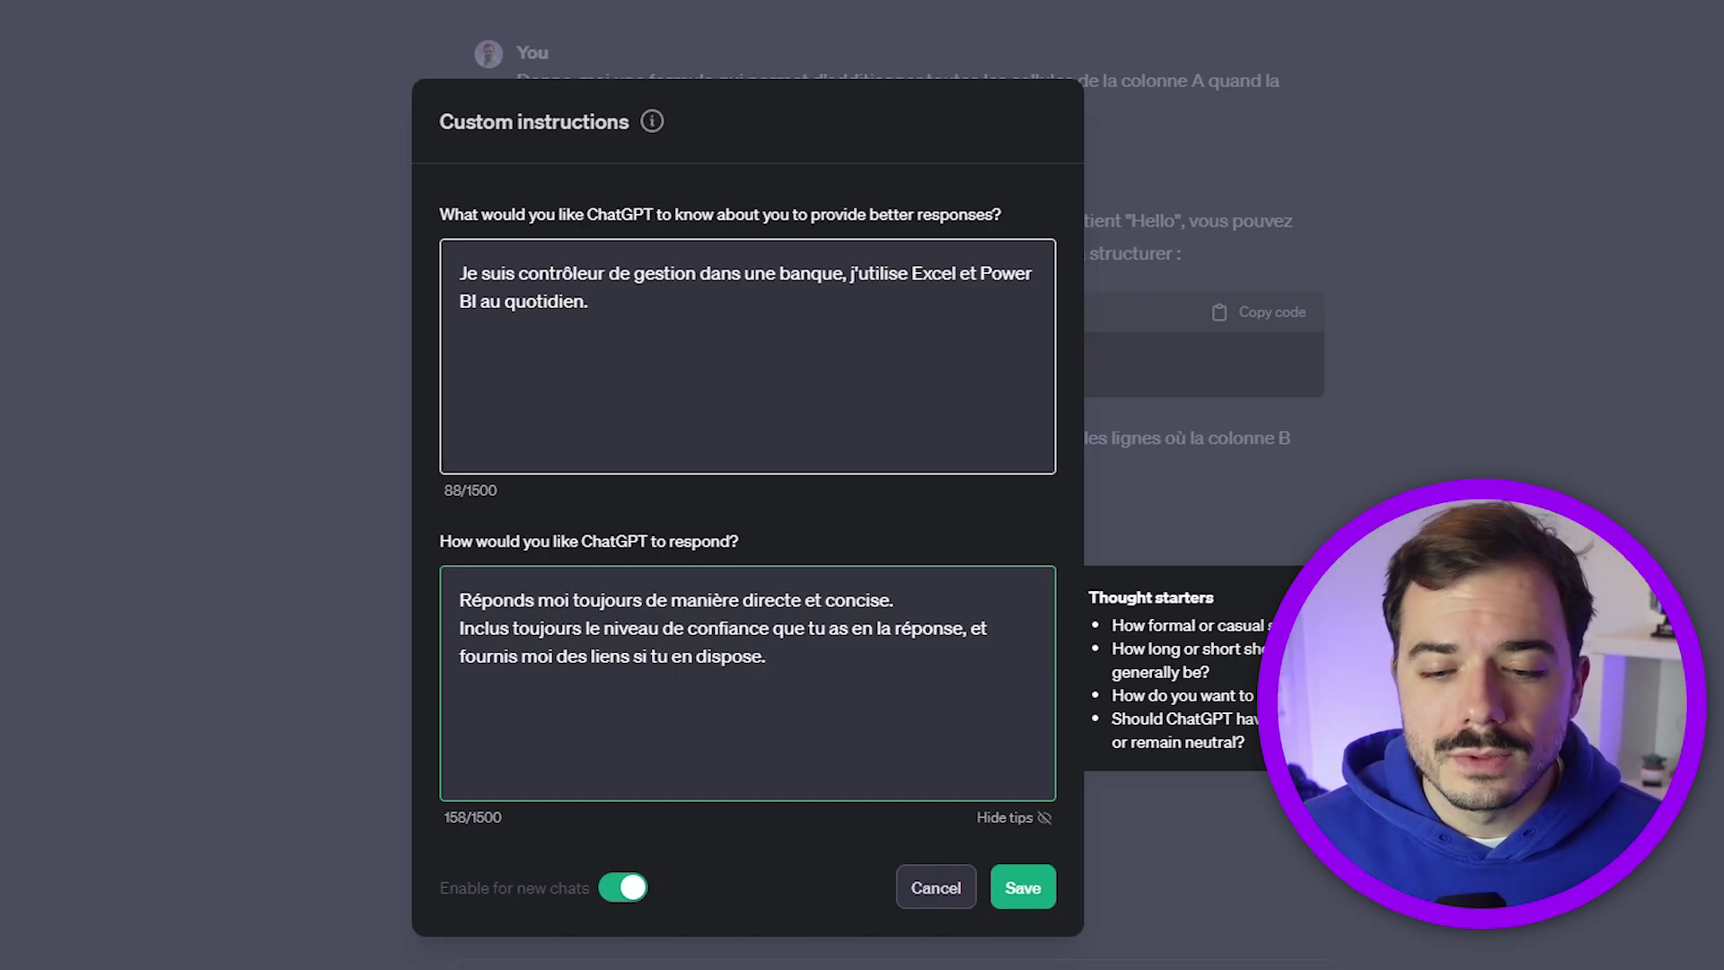
Step: Ask "Qui a été élu président des Etats-Unis en 2016?" and examine the confidence level in the answer
{"action": "type", "text": "Qui"}
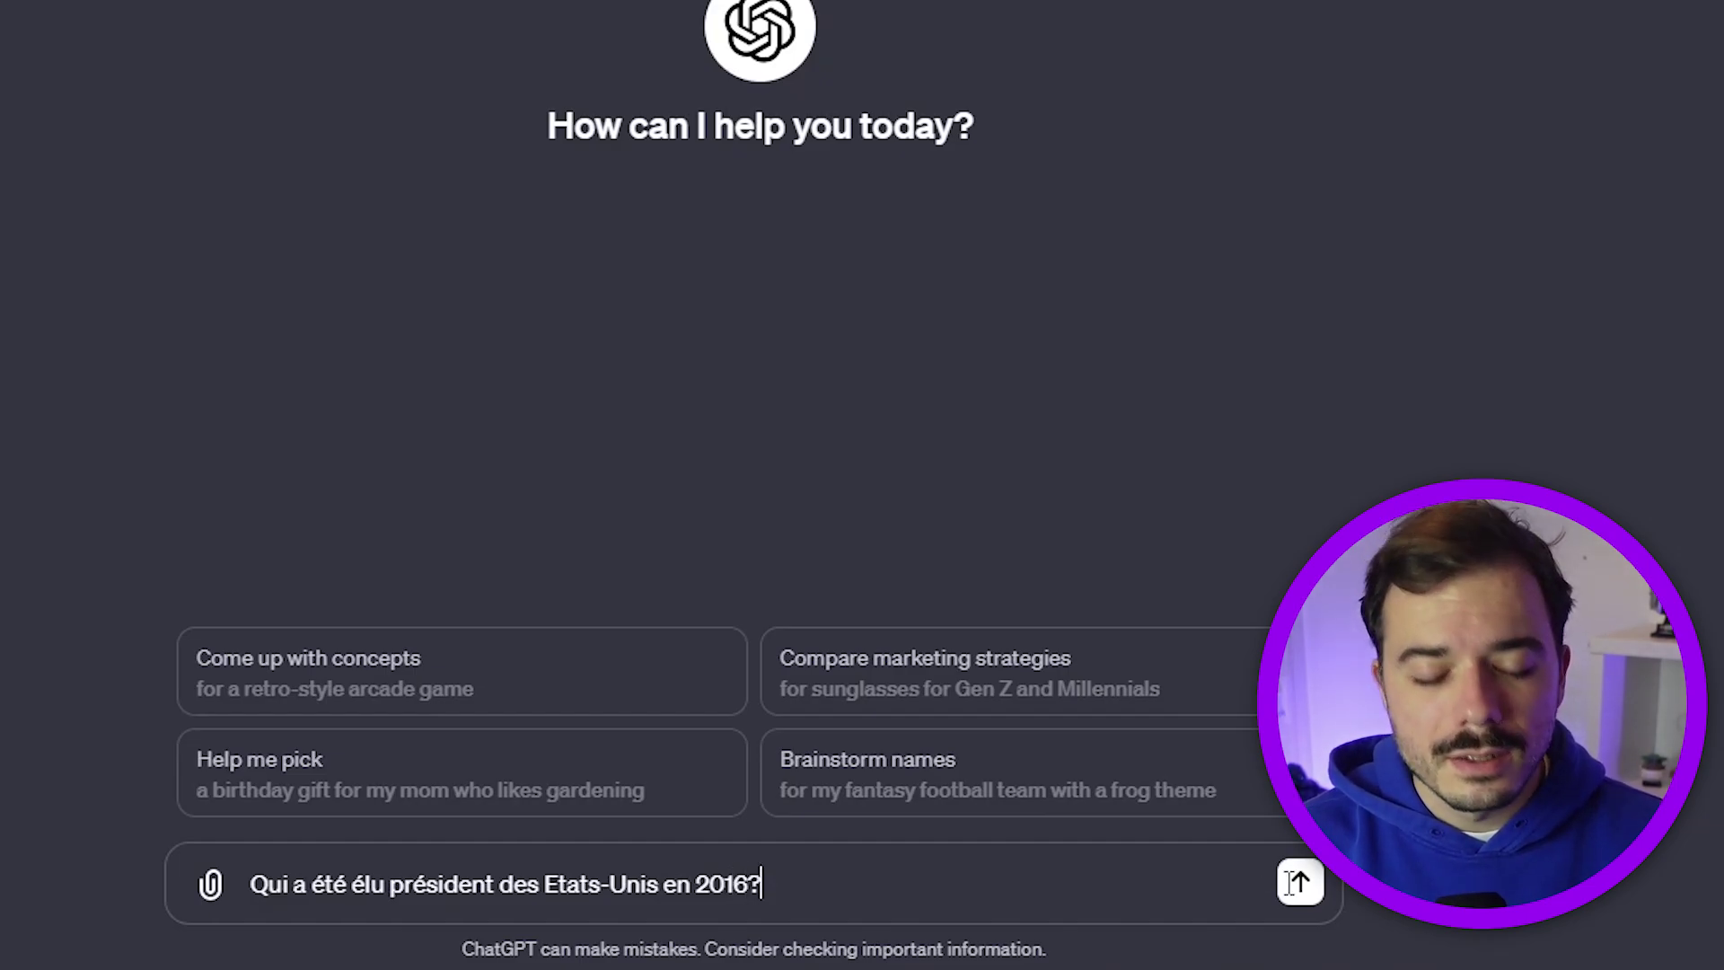
{"action": "left_click", "coordinate": [1291, 883]}
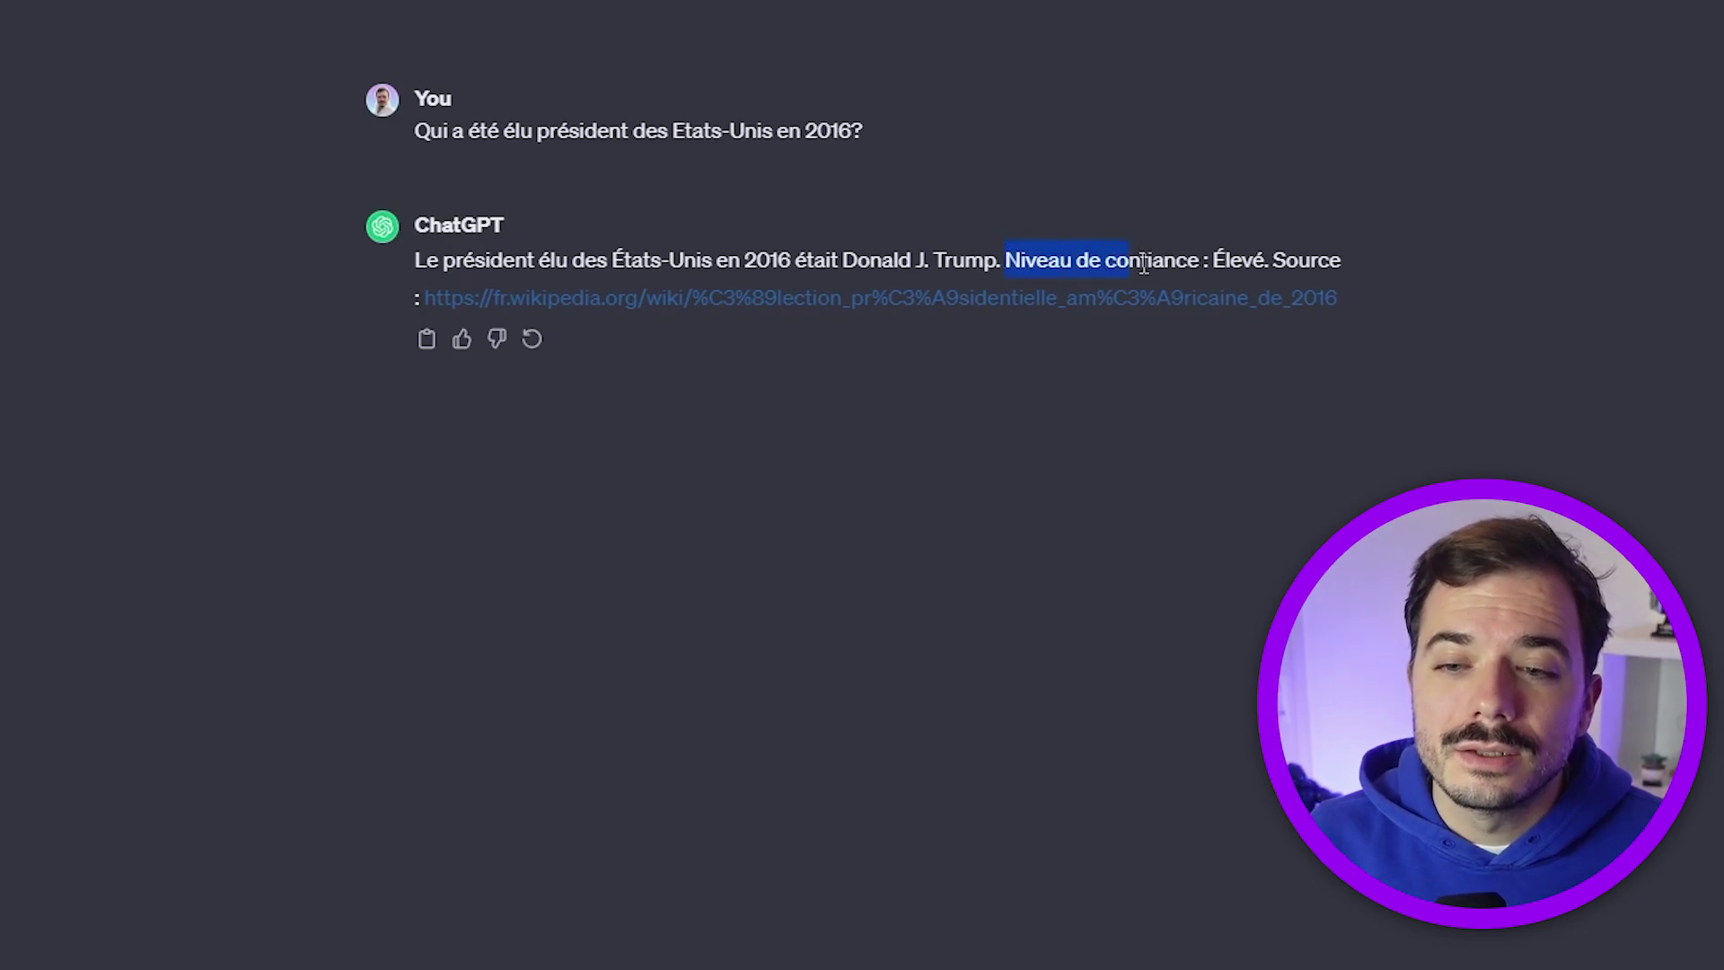
{"action": "left_click", "coordinate": [1126, 386]}
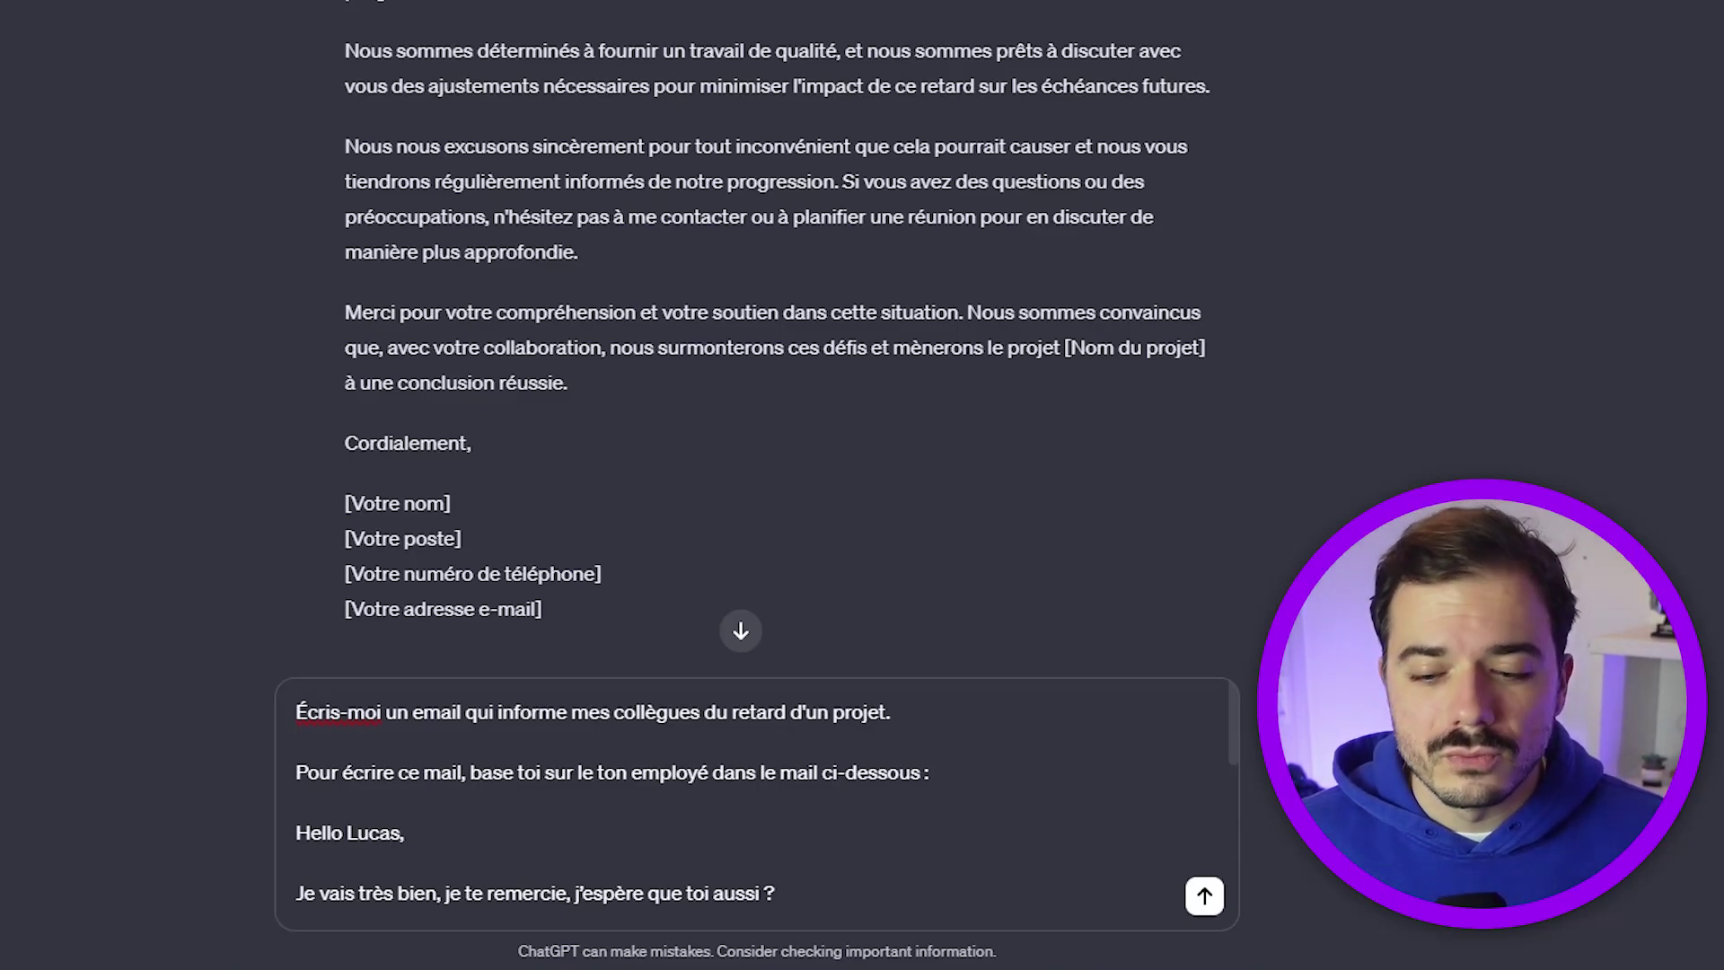
Step: Submit the prompt for an email informing colleagues of a project delay, based on the tone of the included sample email
{"action": "scroll", "coordinate": [1020, 805], "scroll_direction": "down", "scroll_amount": 10}
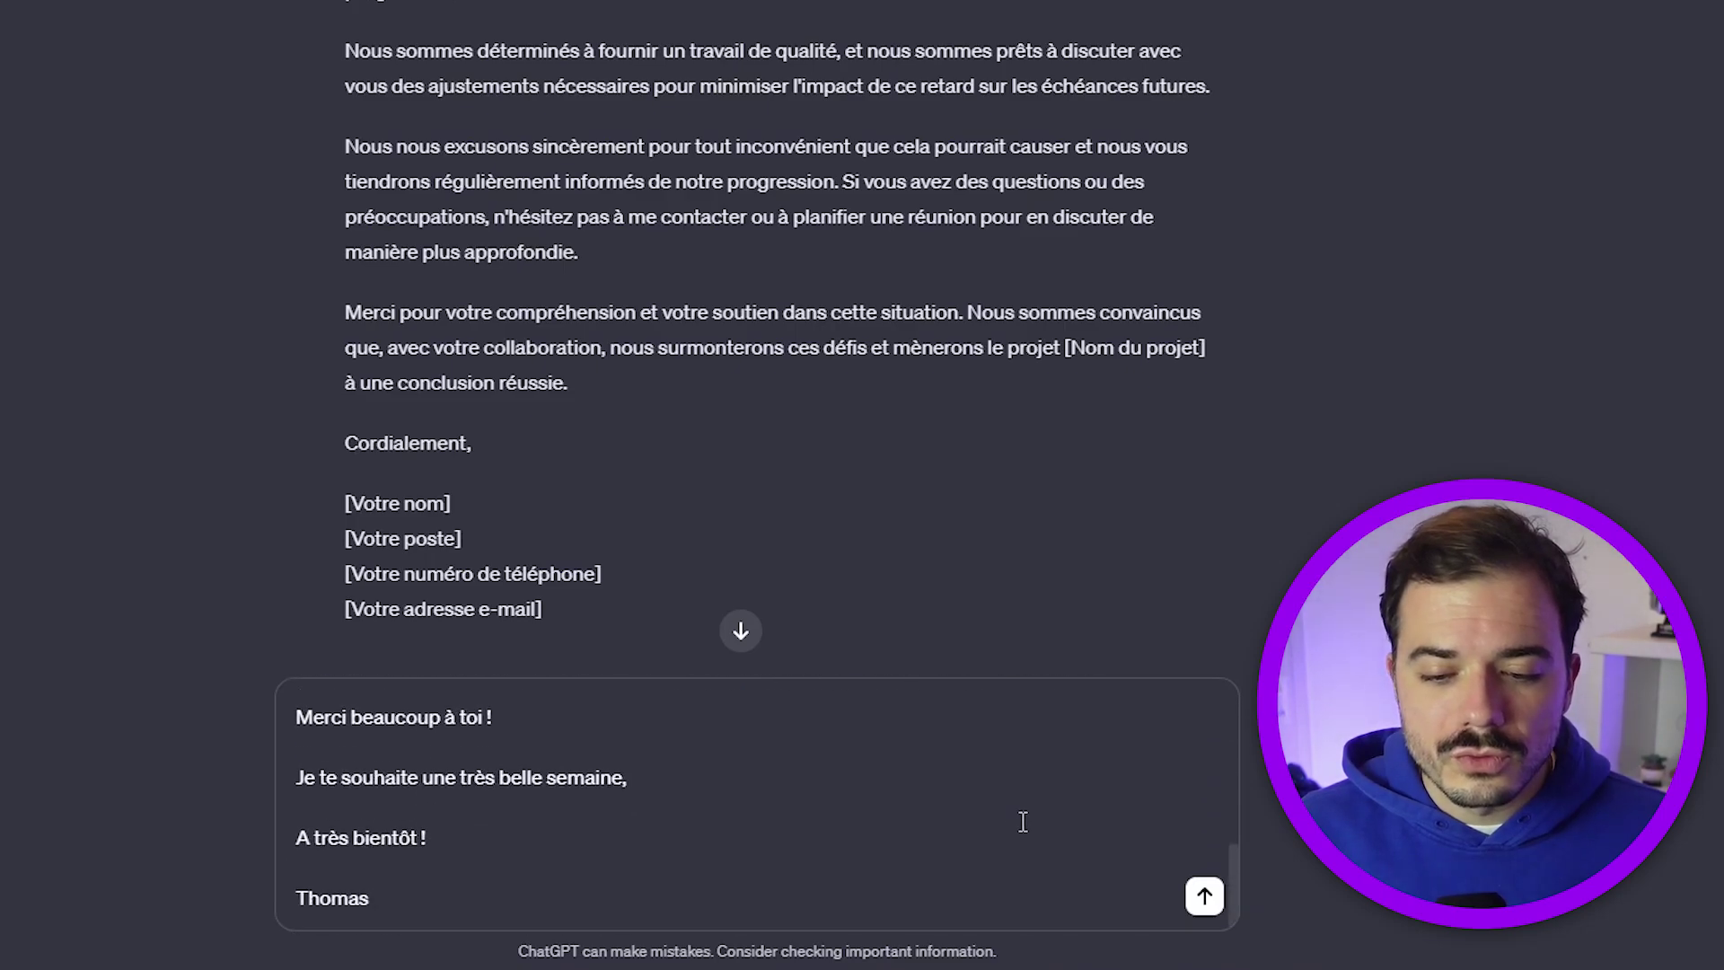
{"action": "left_click", "coordinate": [1204, 895]}
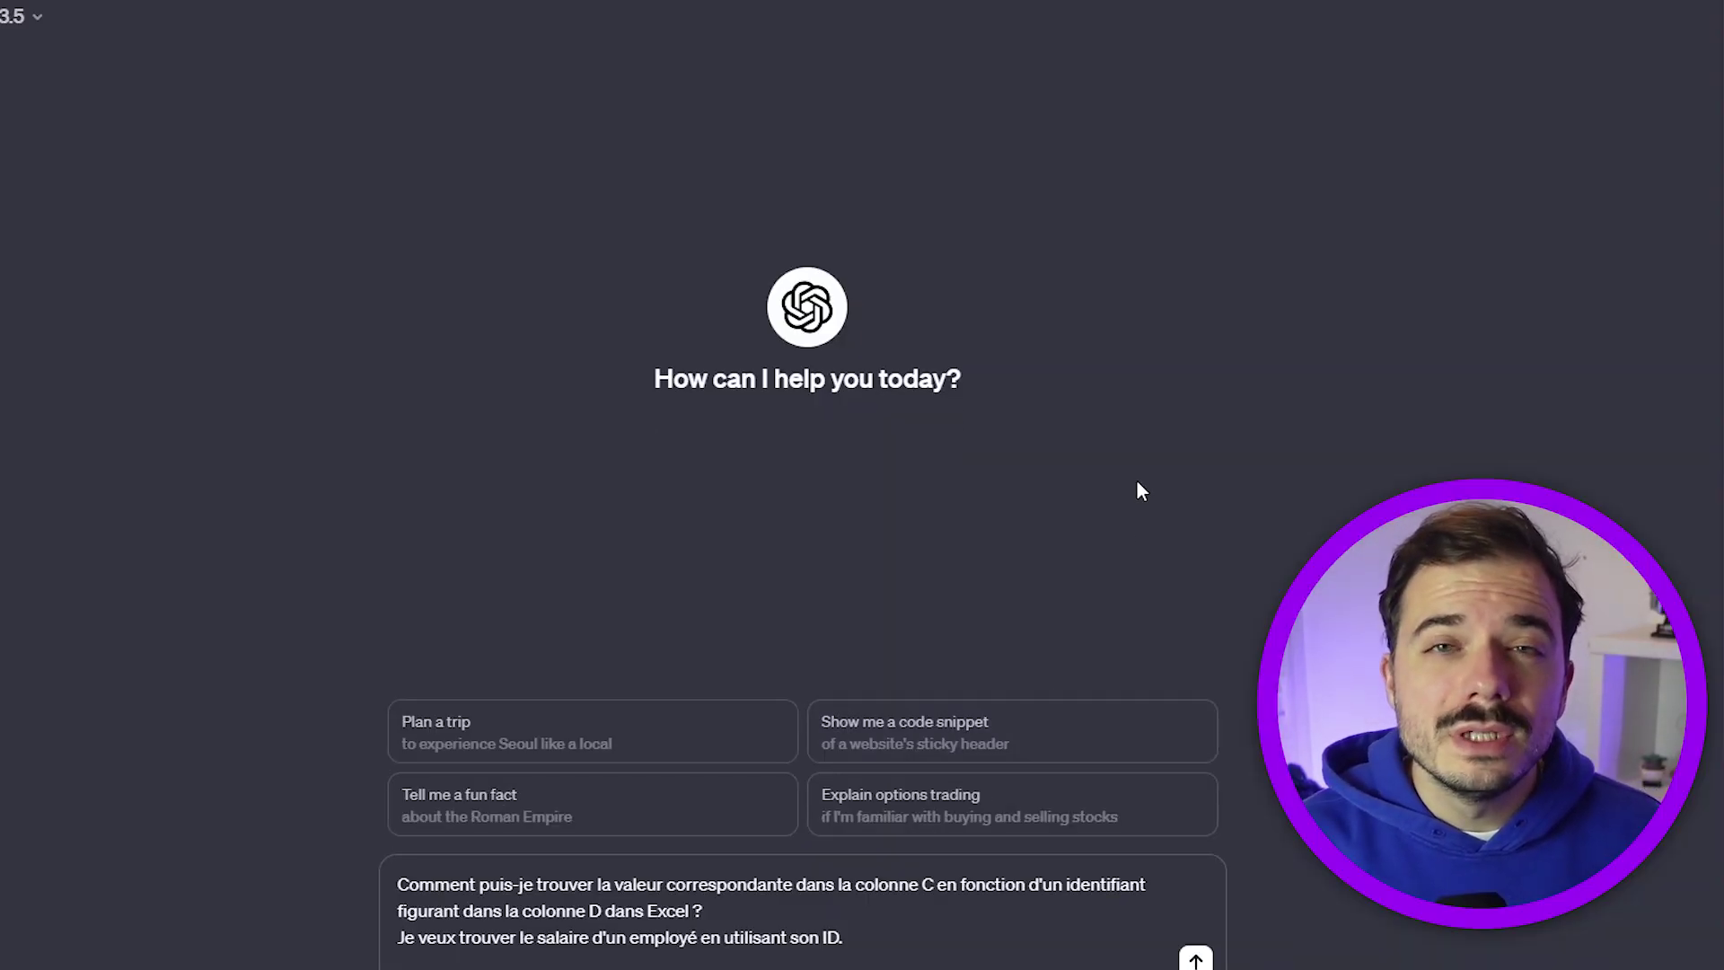
Step: Submit the question on finding an employee's salary in column C from the ID in column D in Excel
{"action": "key", "text": "Return"}
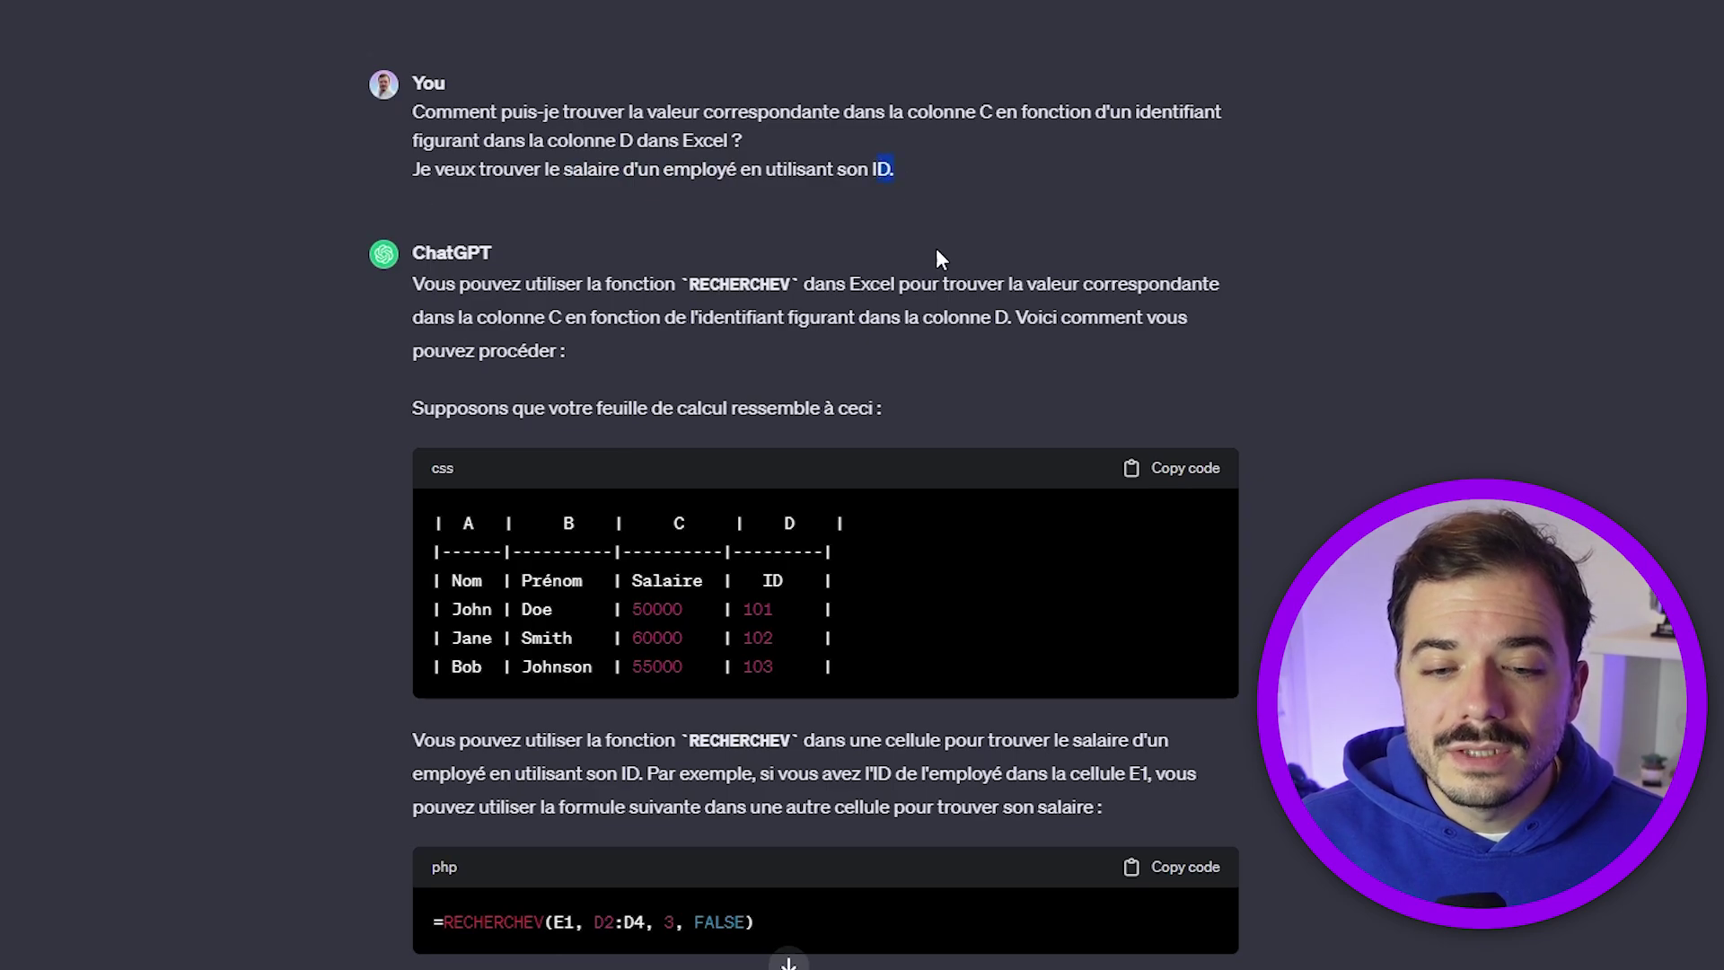
{"action": "left_click", "coordinate": [946, 434]}
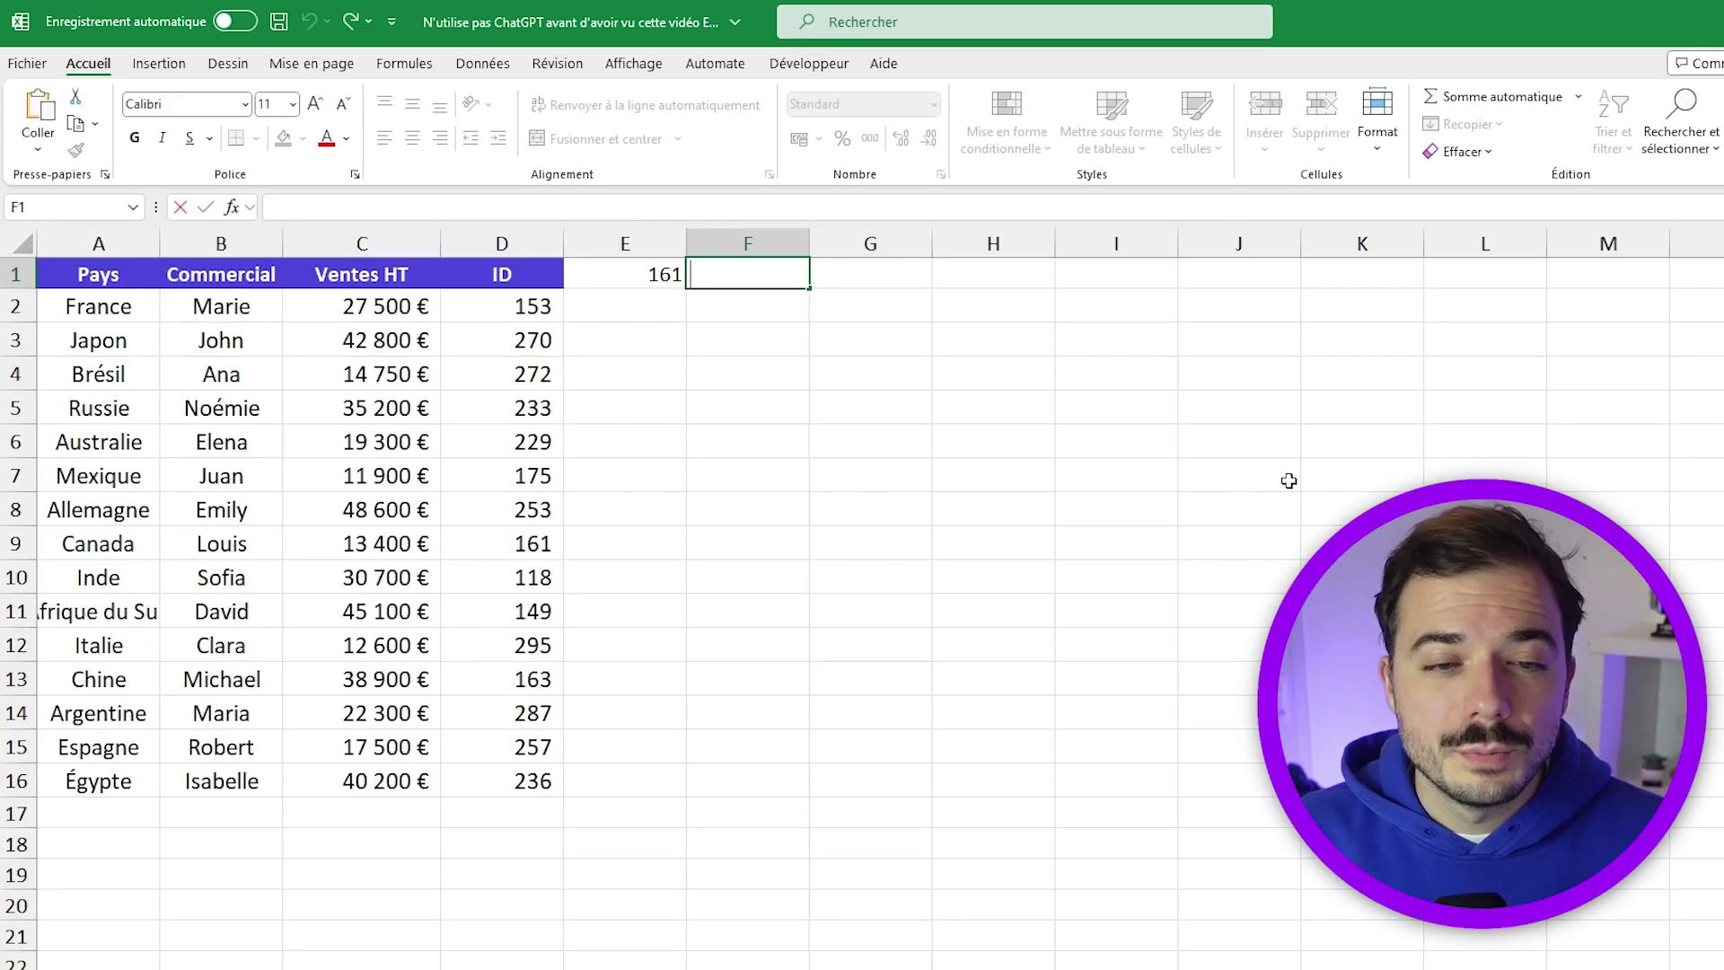
Step: In Excel, enter =INDEX(C2:C4; EQUIV(E1; D2:D4; 0)) in cell F1, replacing the comma separators with semicolons
{"action": "type", "text": "=INDEX(C2:C4, EQUIV(E1, D2:D4, 0))"}
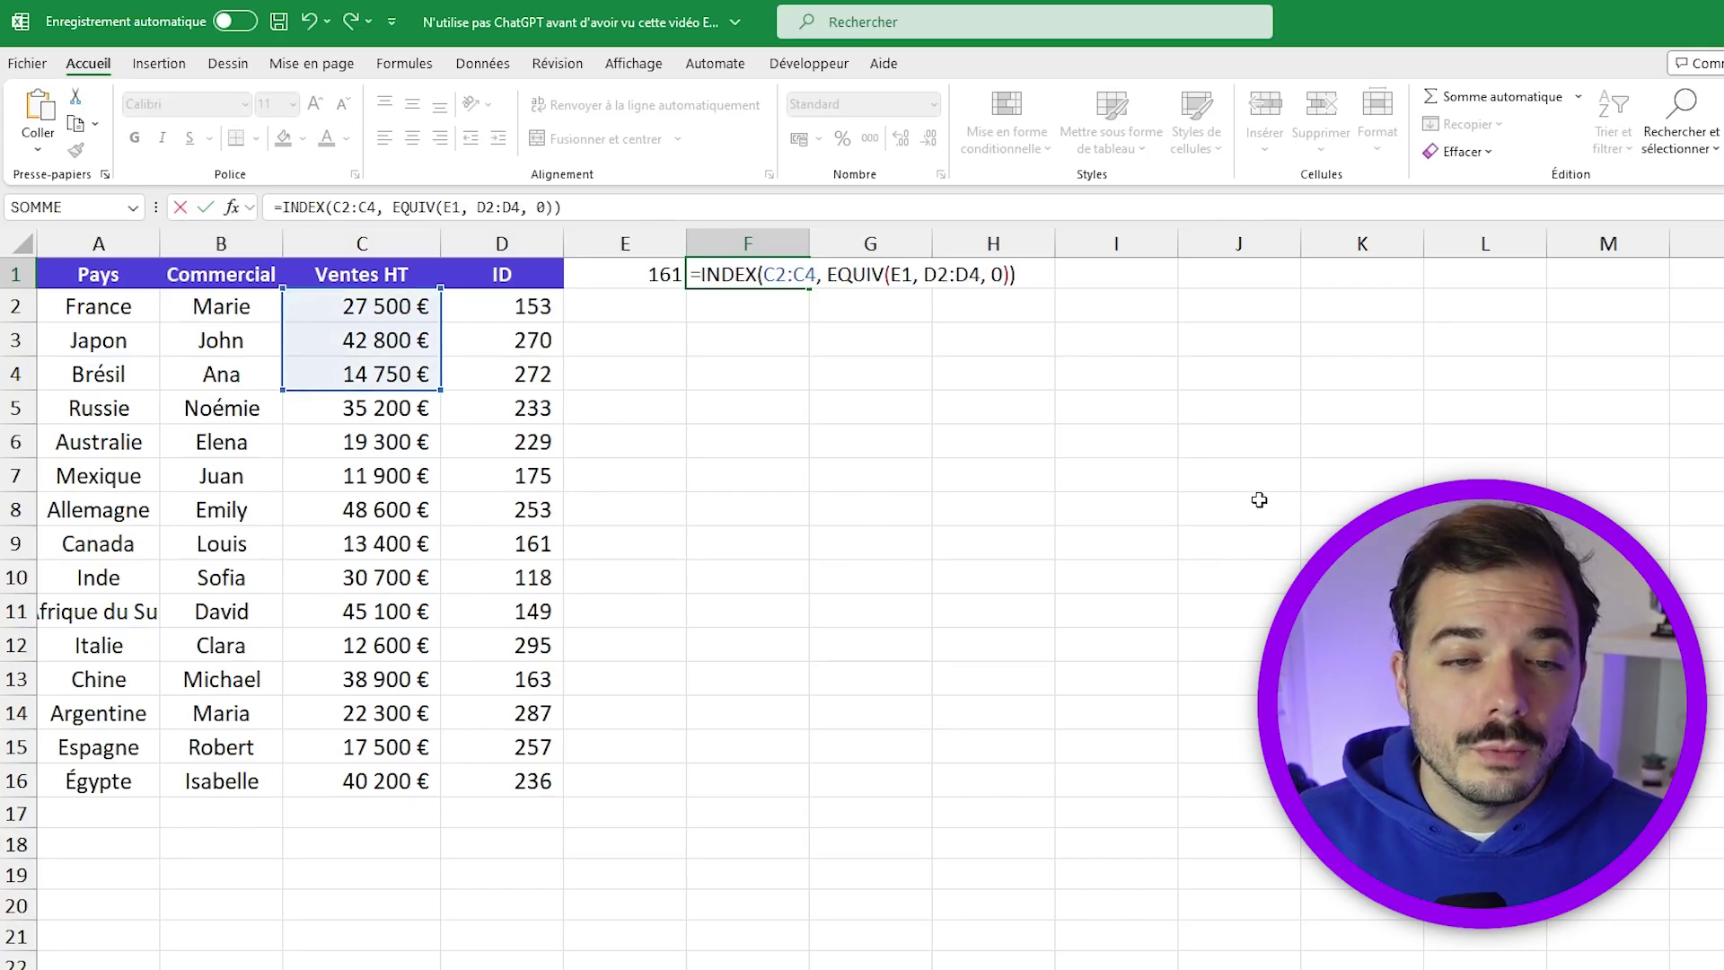
{"action": "left_click", "coordinate": [822, 272]}
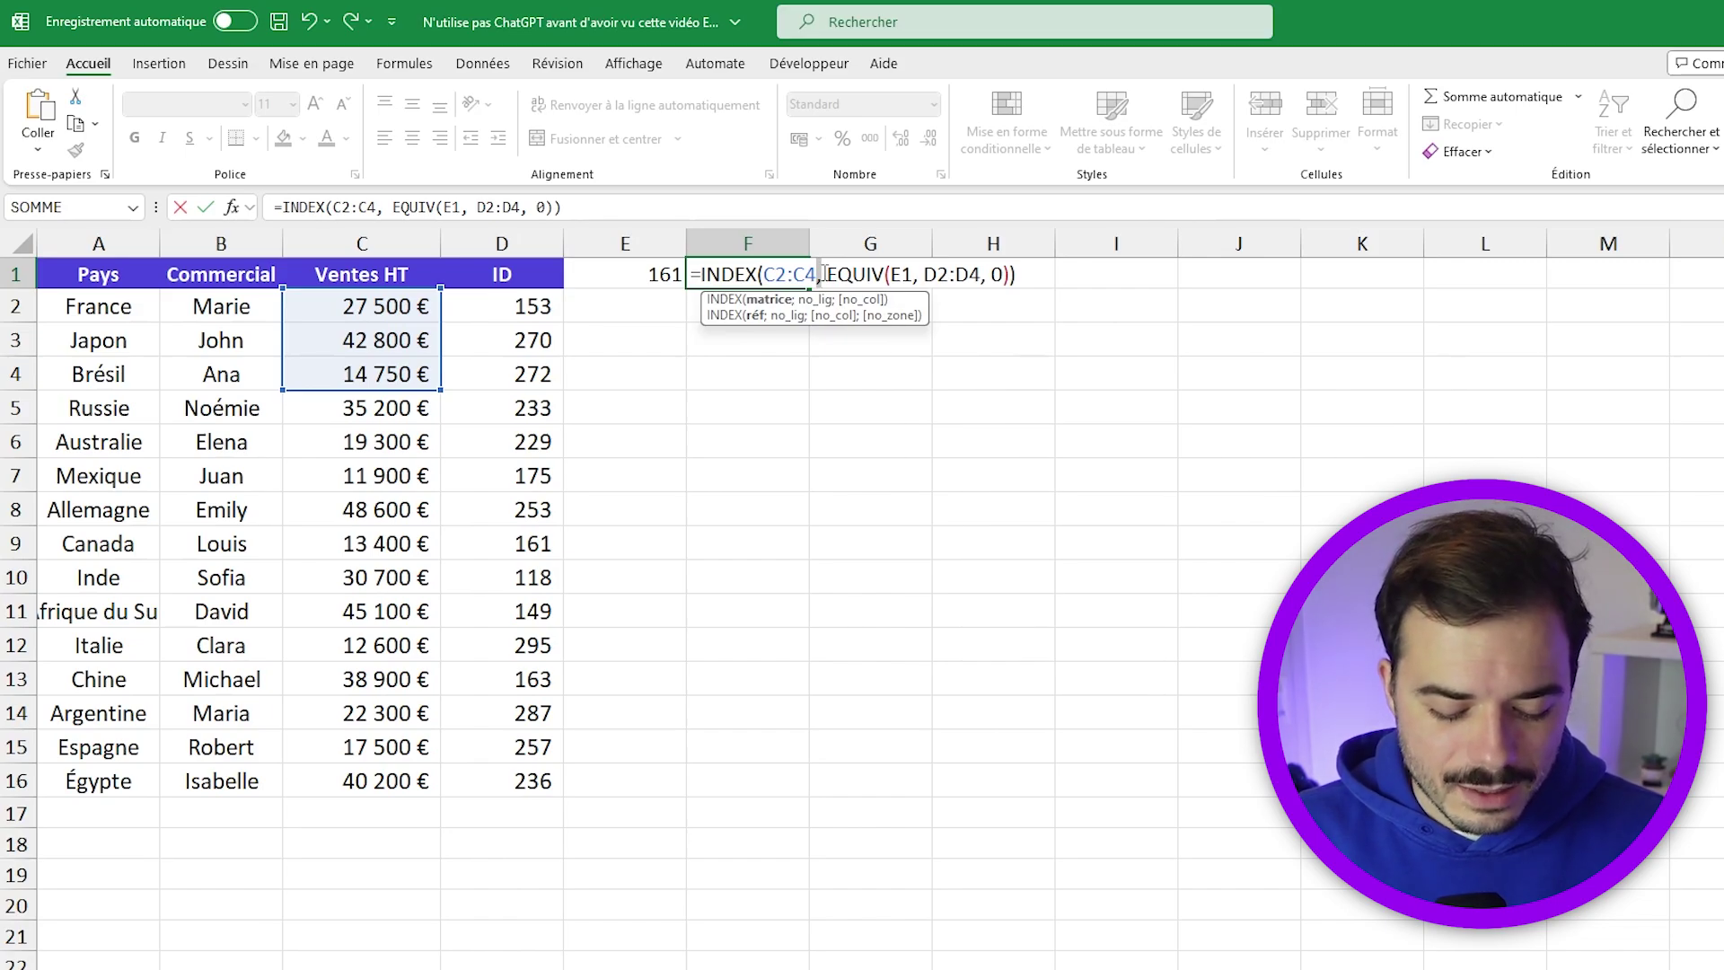
{"action": "key", "text": "BackSpace"}
{"action": "type", "text": ";"}
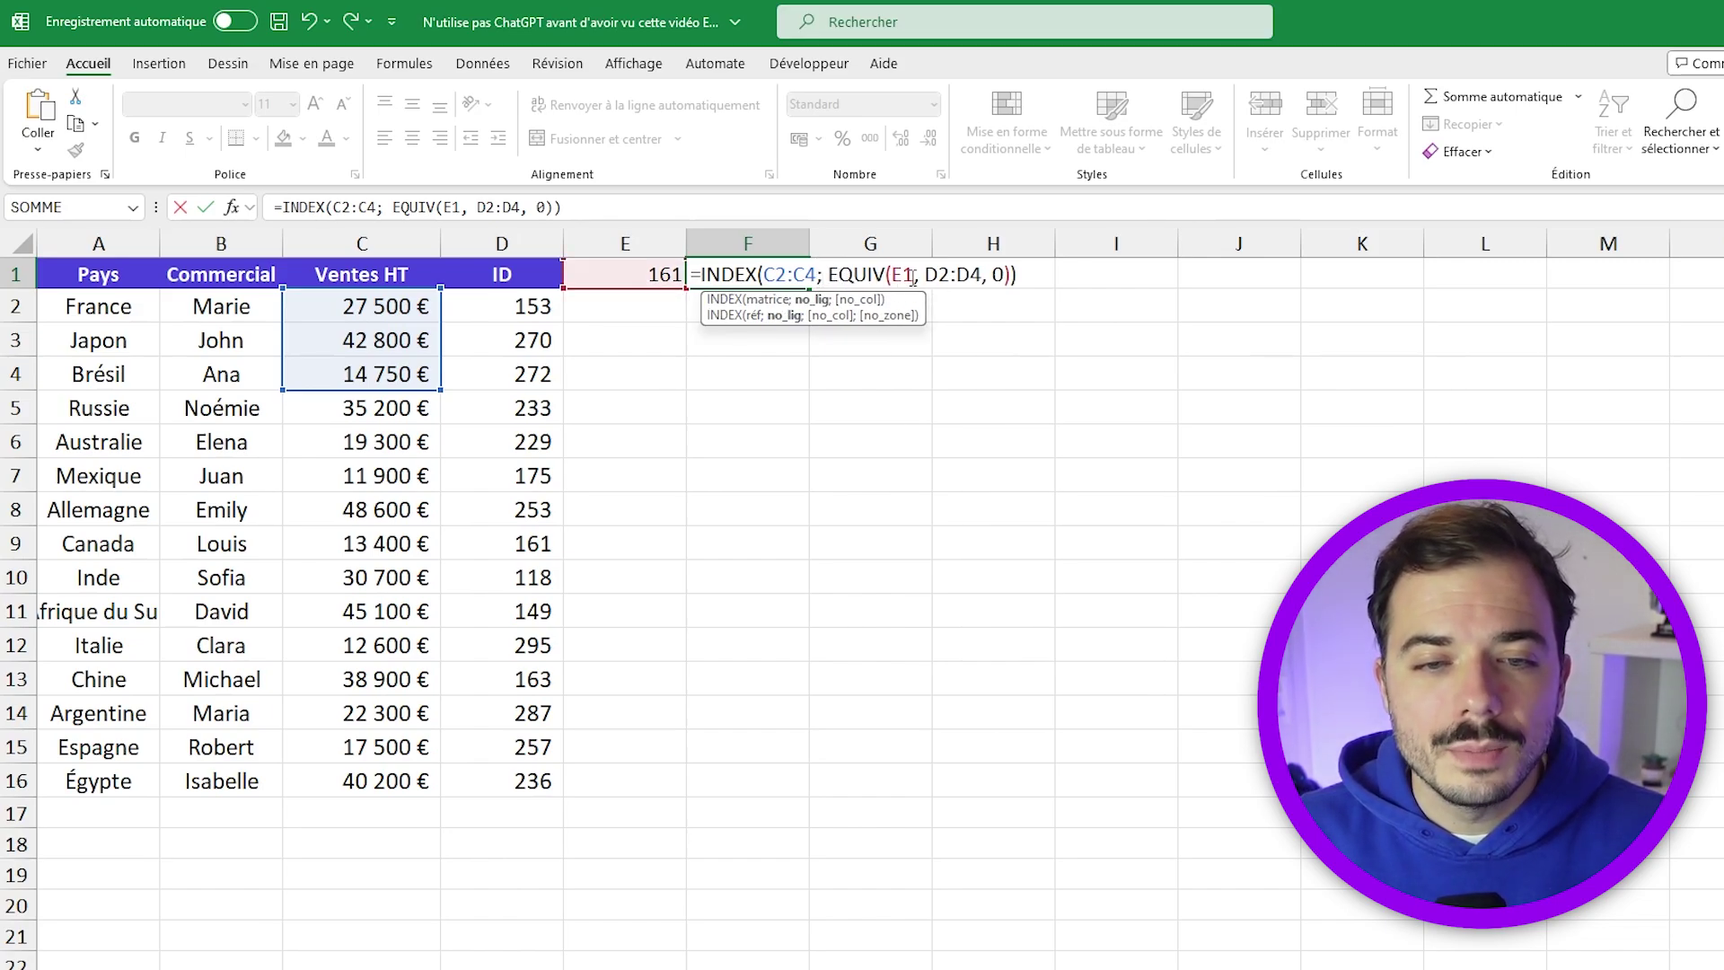
{"action": "left_click", "coordinate": [920, 275]}
{"action": "key", "text": "BackSpace"}
{"action": "type", "text": ";"}
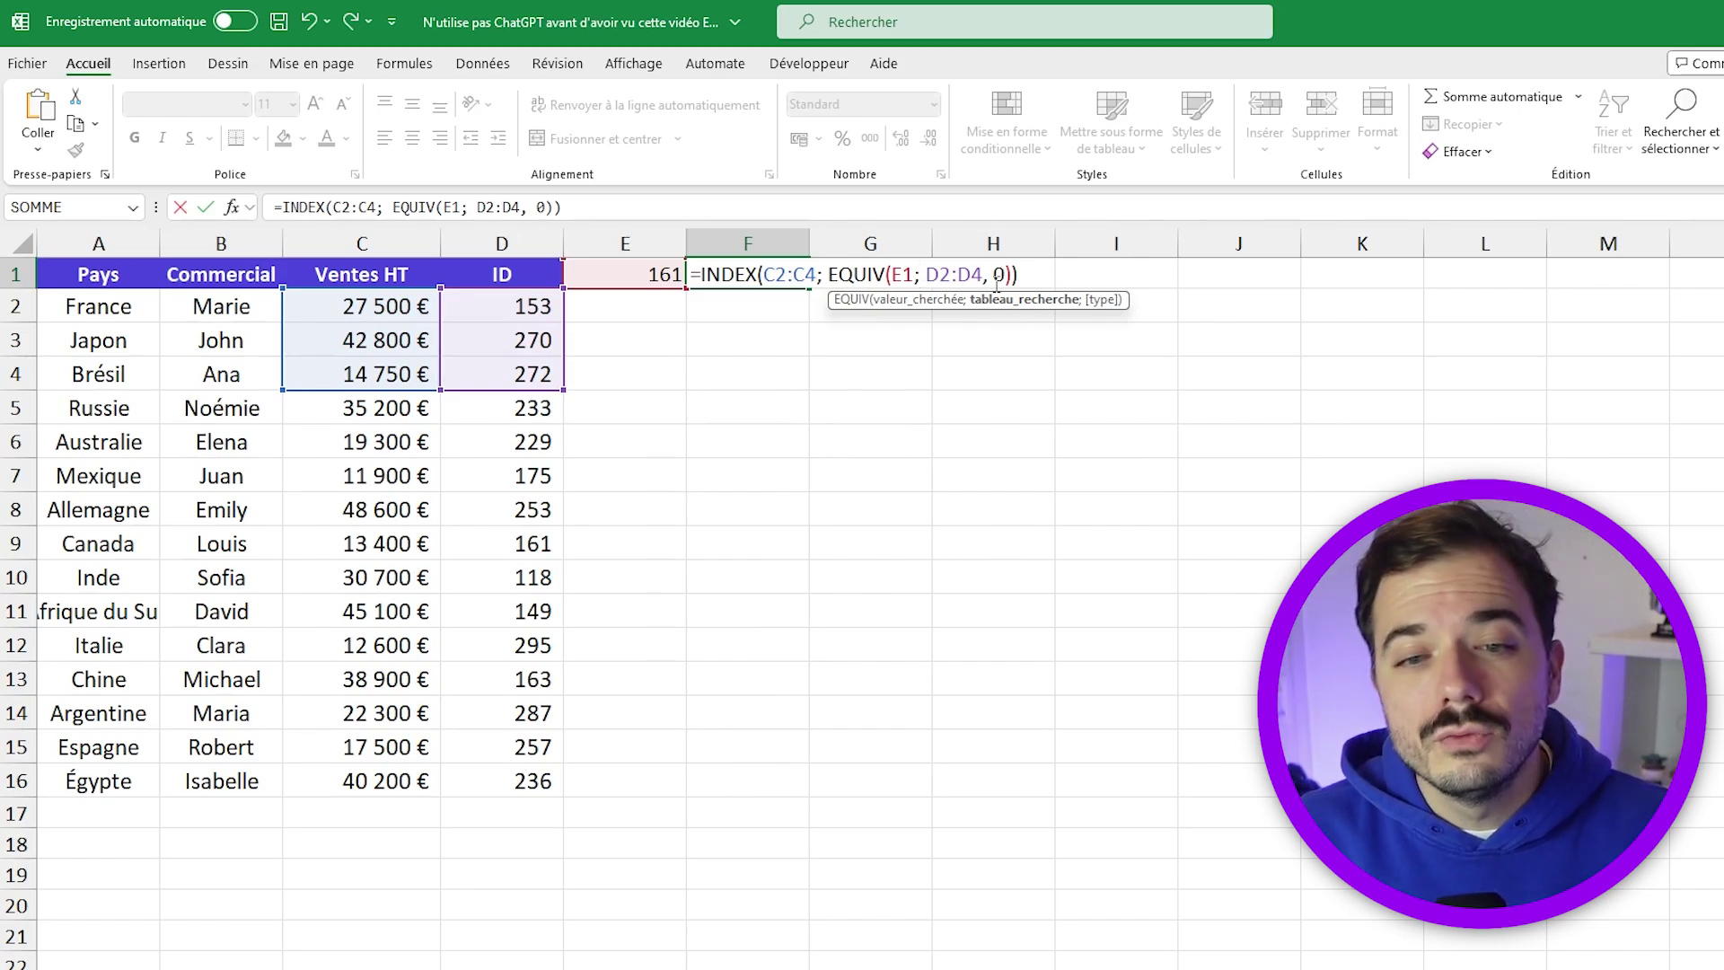
{"action": "key", "text": "Delete"}
{"action": "type", "text": ";"}
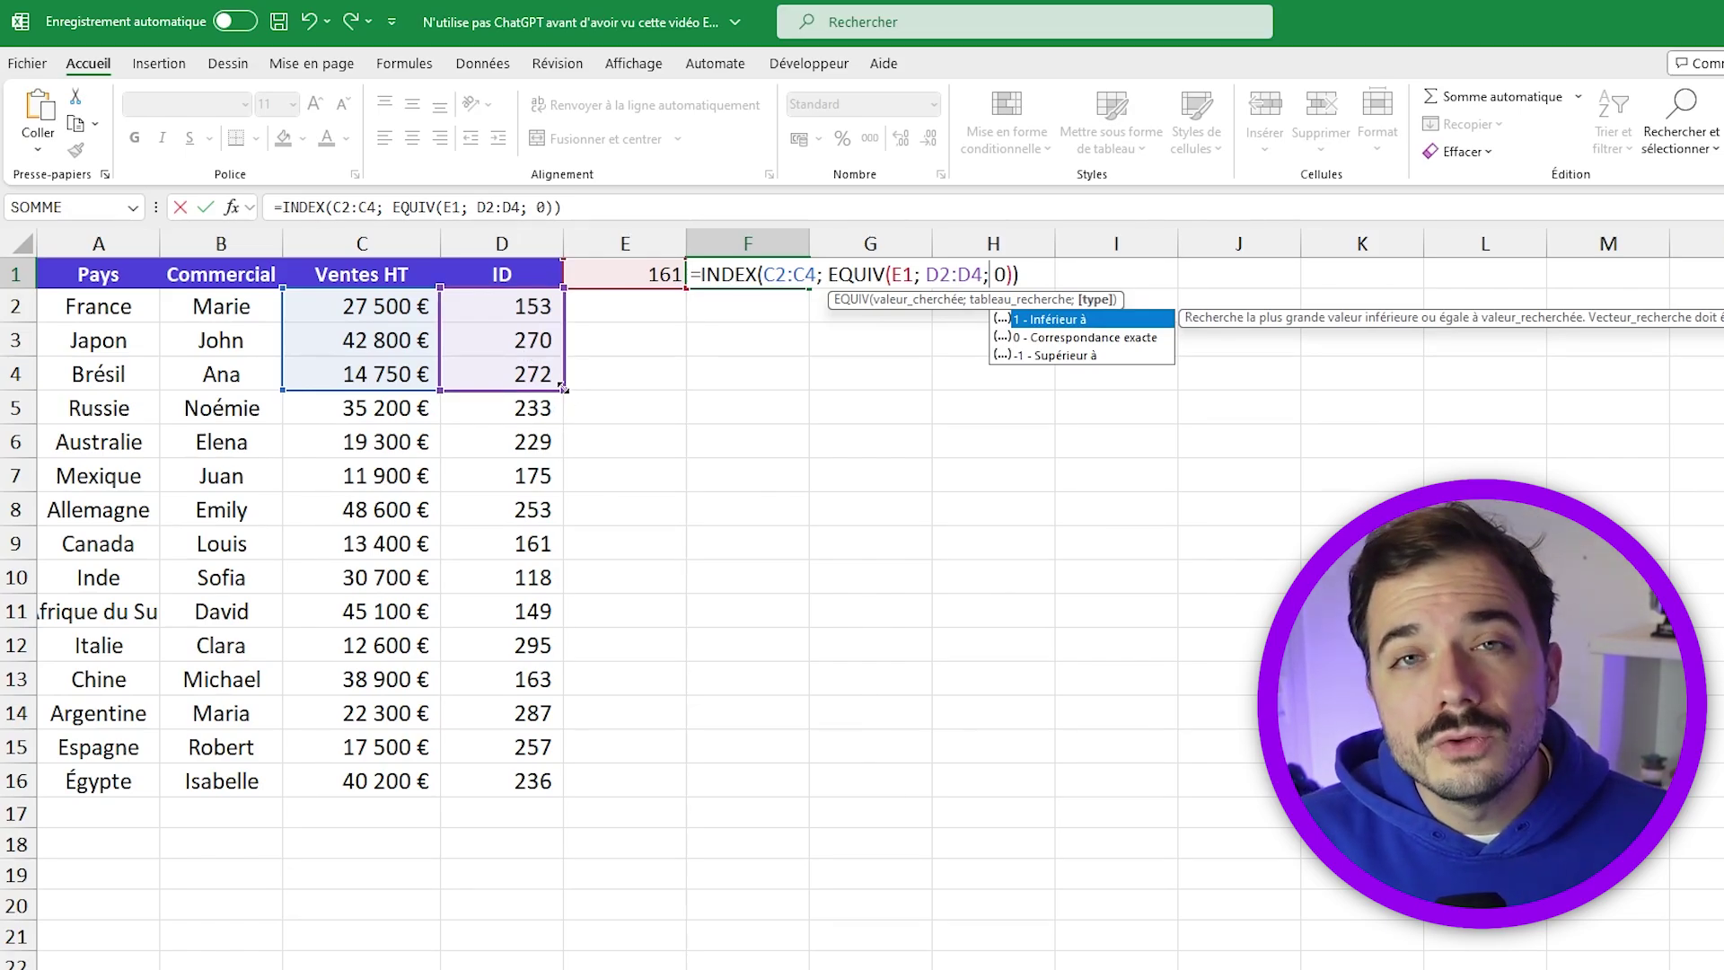
Step: Extend the formula's ranges to D2:D16 and C2:C16, confirm it, and compare the result with the row for ID 161
{"action": "left_click_drag", "start_coordinate": [563, 388], "coordinate": [544, 798]}
{"action": "left_click_drag", "start_coordinate": [299, 392], "coordinate": [247, 792]}
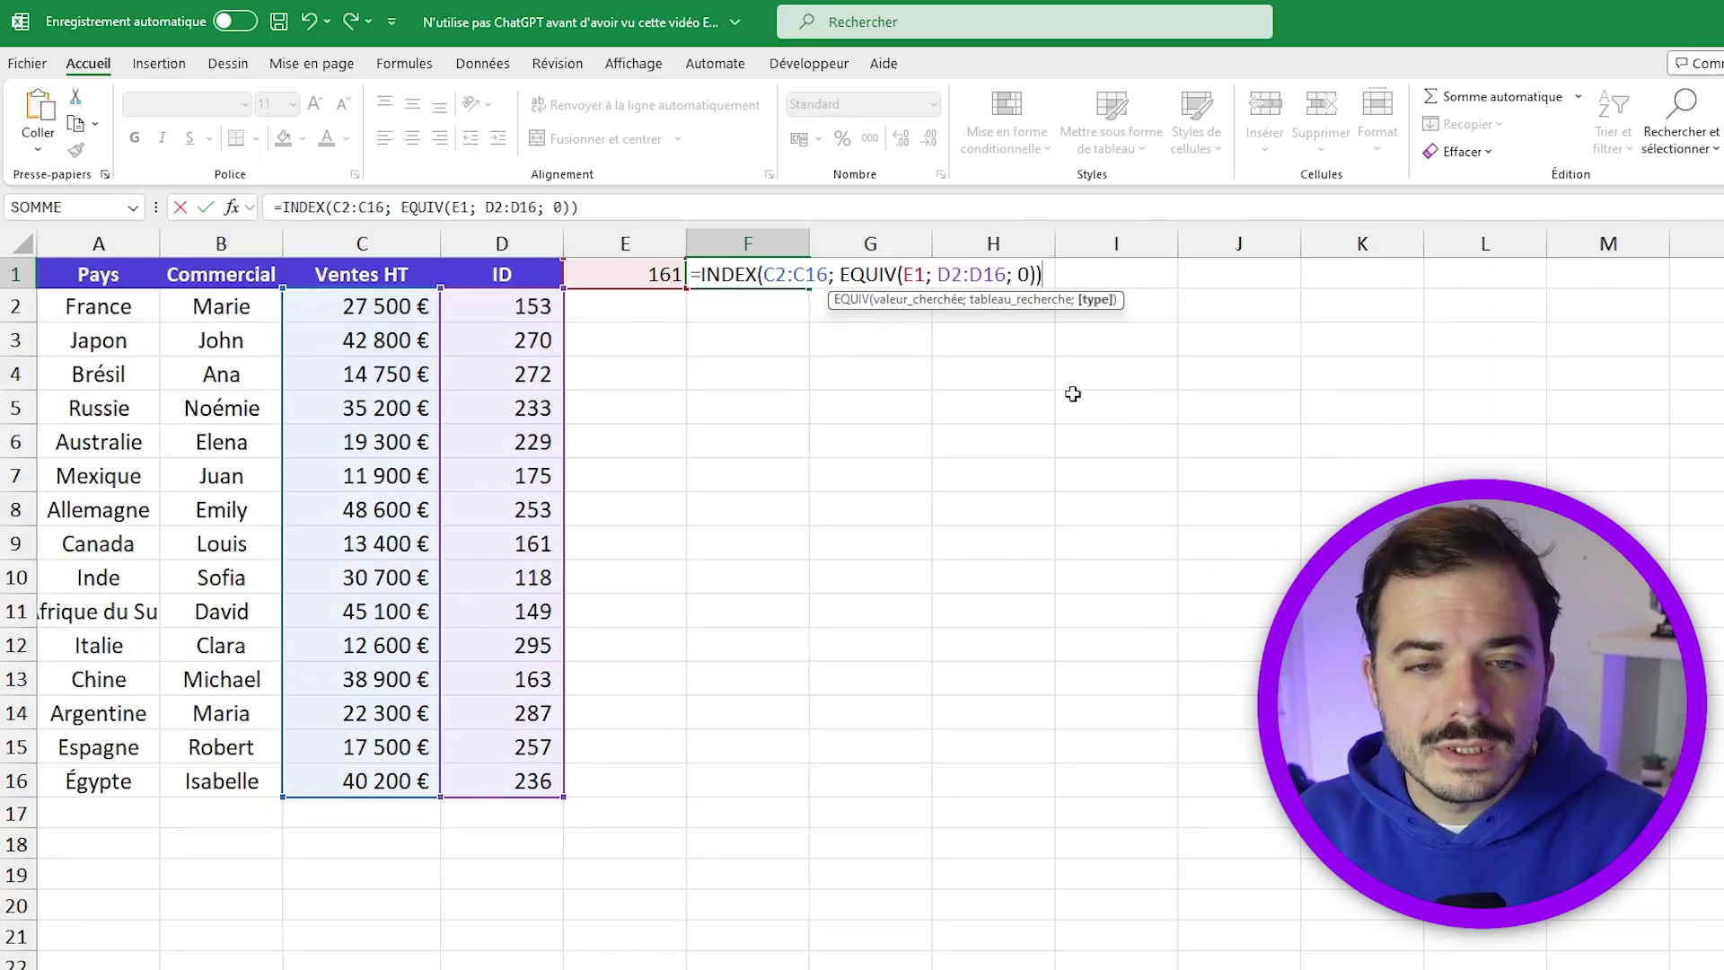
{"action": "key", "text": "Return"}
{"action": "left_click", "coordinate": [907, 402]}
{"action": "left_click", "coordinate": [746, 276]}
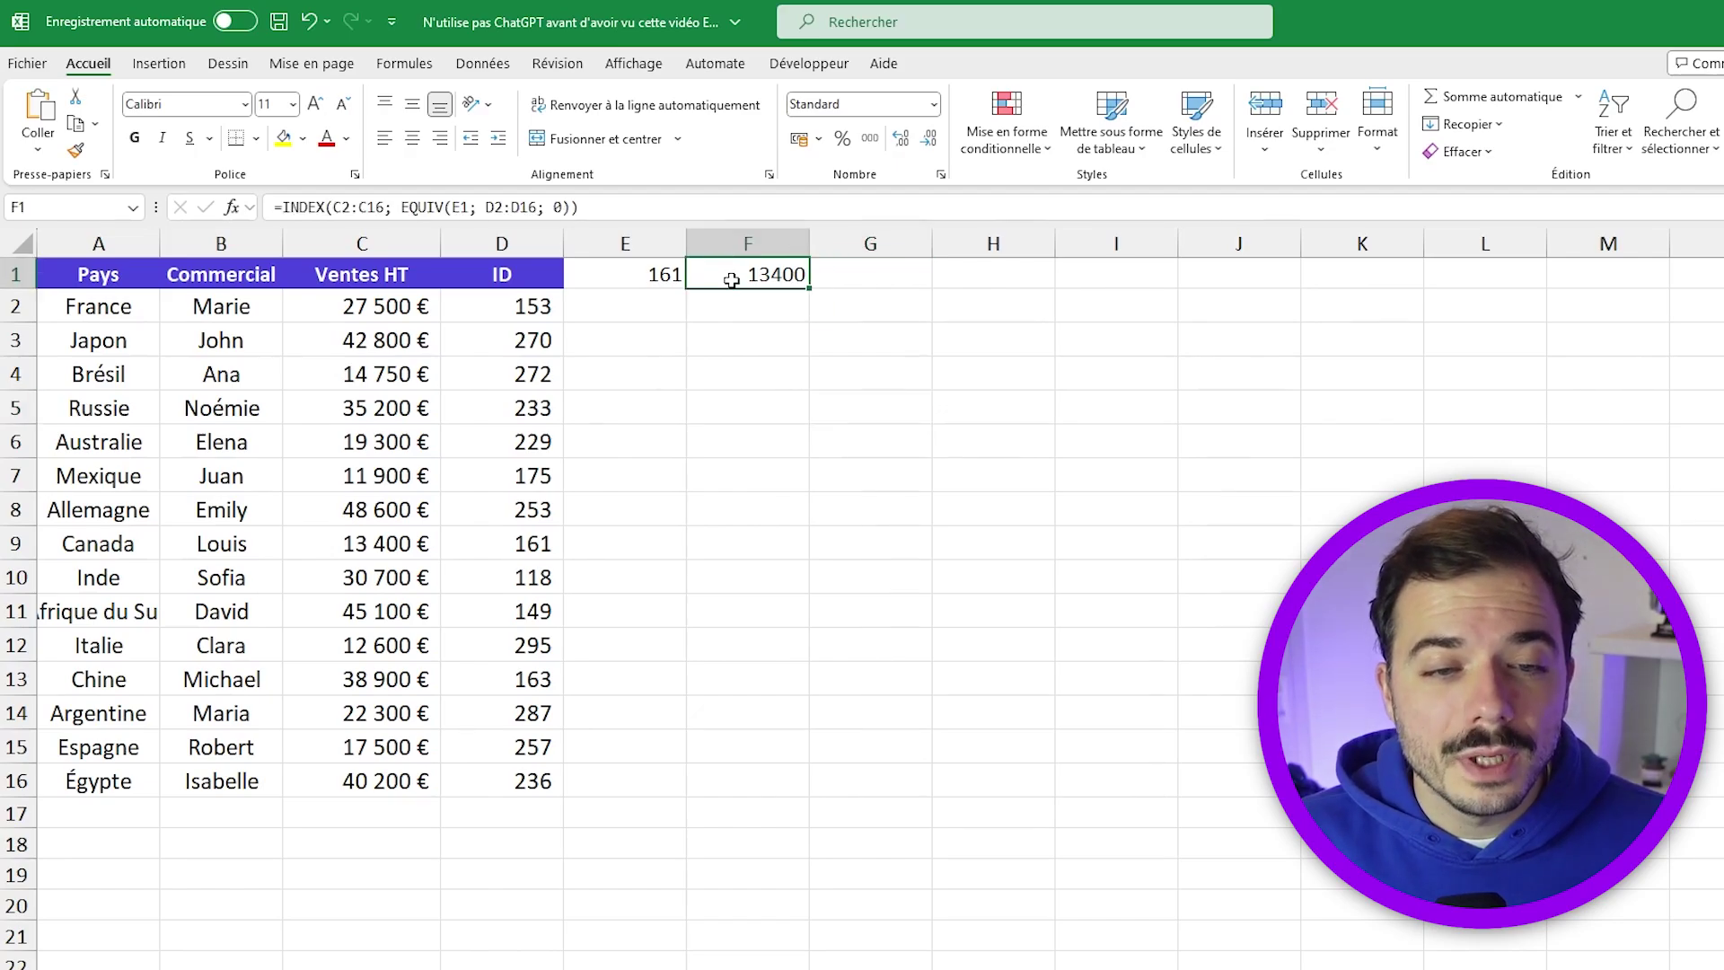
{"action": "left_click_drag", "start_coordinate": [306, 541], "coordinate": [662, 547]}
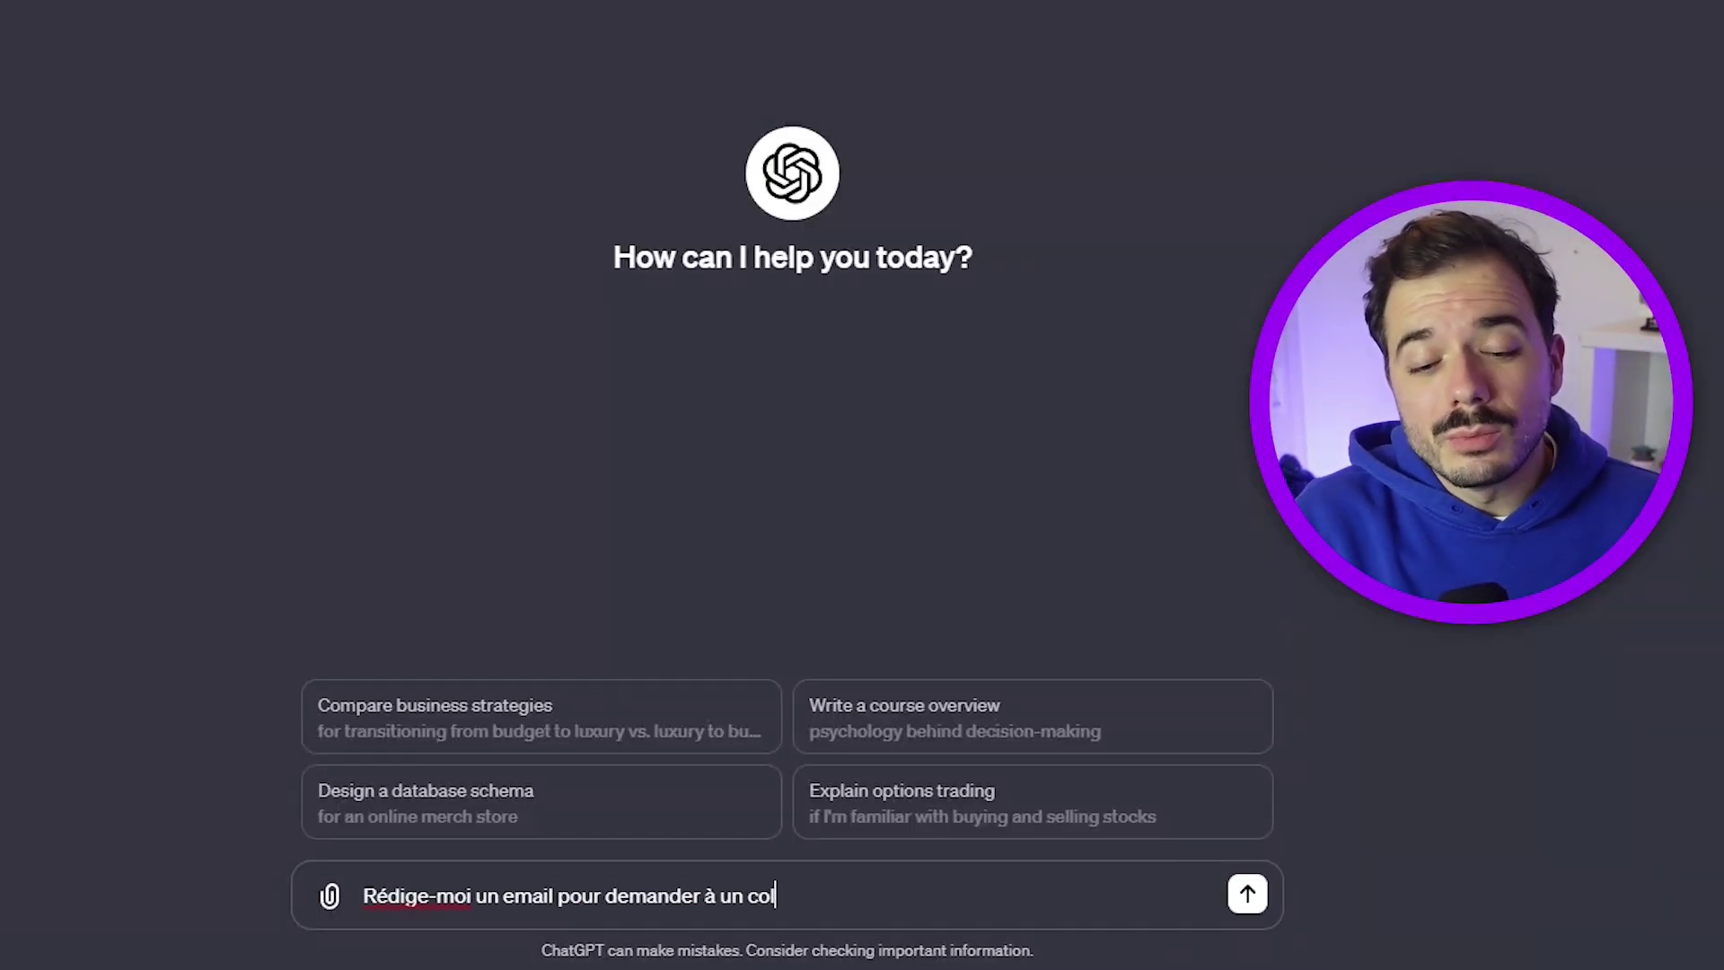
Step: In ChatGPT, write a prompt for an email asking a colleague whether the Excel file for monthly closing is nearly finished, urgent but without much pressure
{"action": "type", "text": "tôt terminé mon fichier Excel sur lequel"}
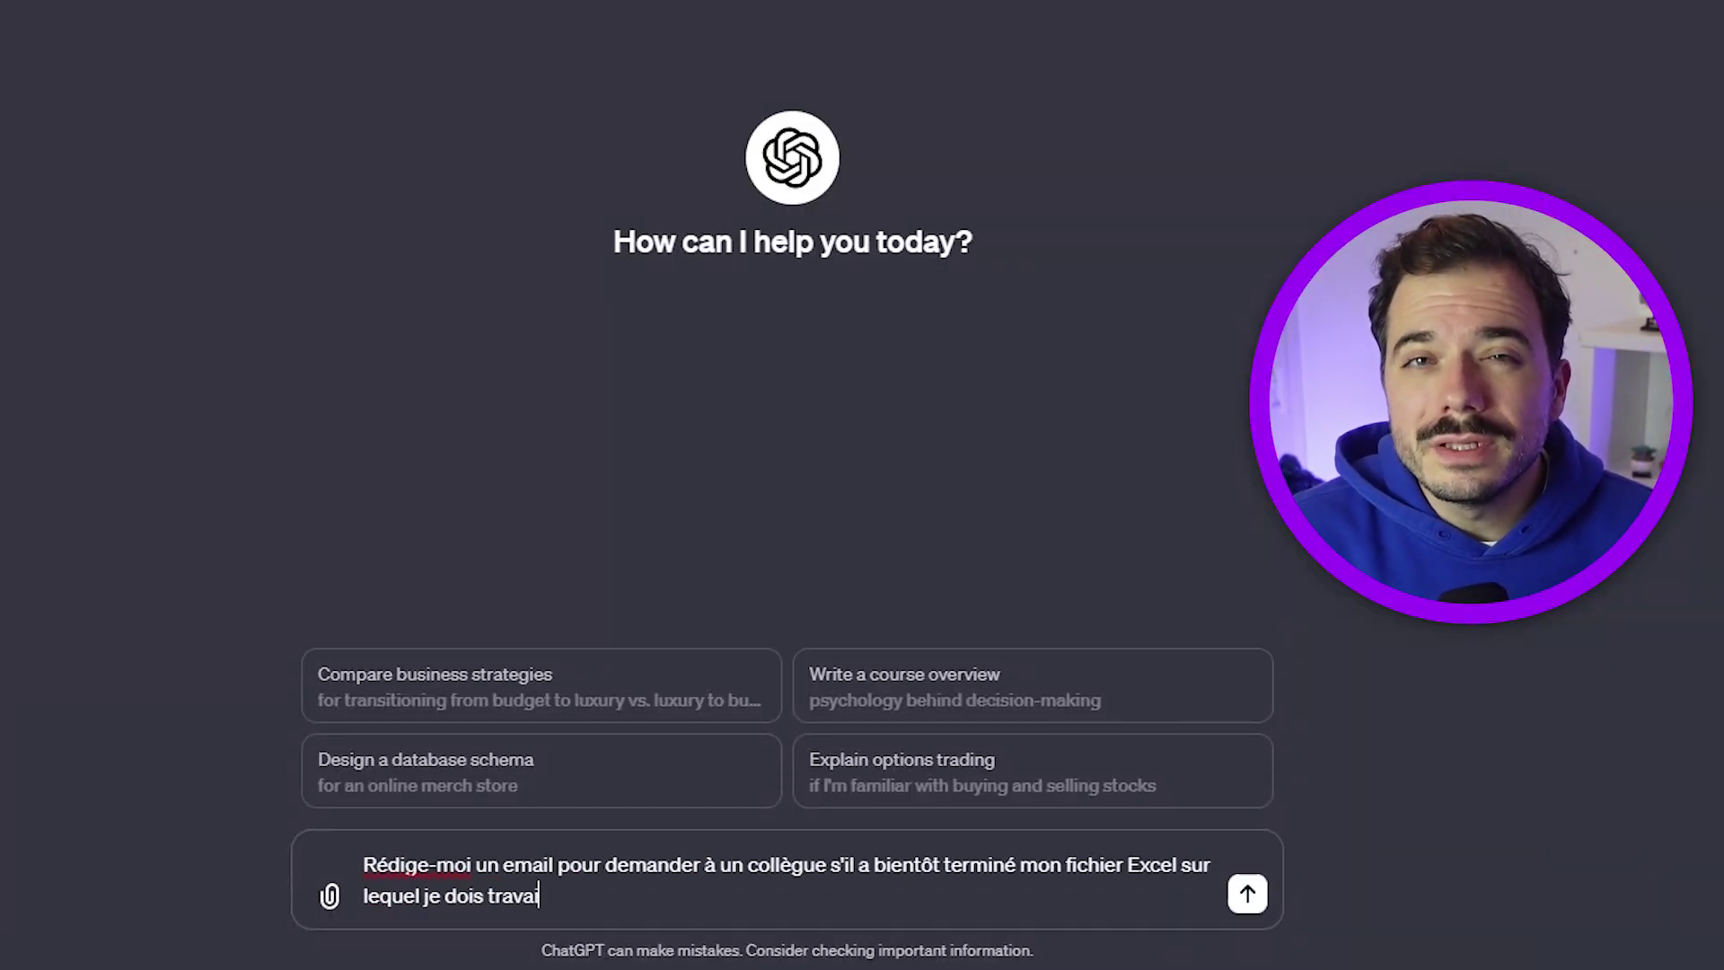
{"action": "type", "text": " je dois travailler pour la clôty"}
{"action": "key", "text": "BackSpace"}
{"action": "type", "text": "ure mensuelle."}
{"action": "key", "text": "shift+Return"}
{"action": "type", "text": "Je veux lui faire comprendre que c"}
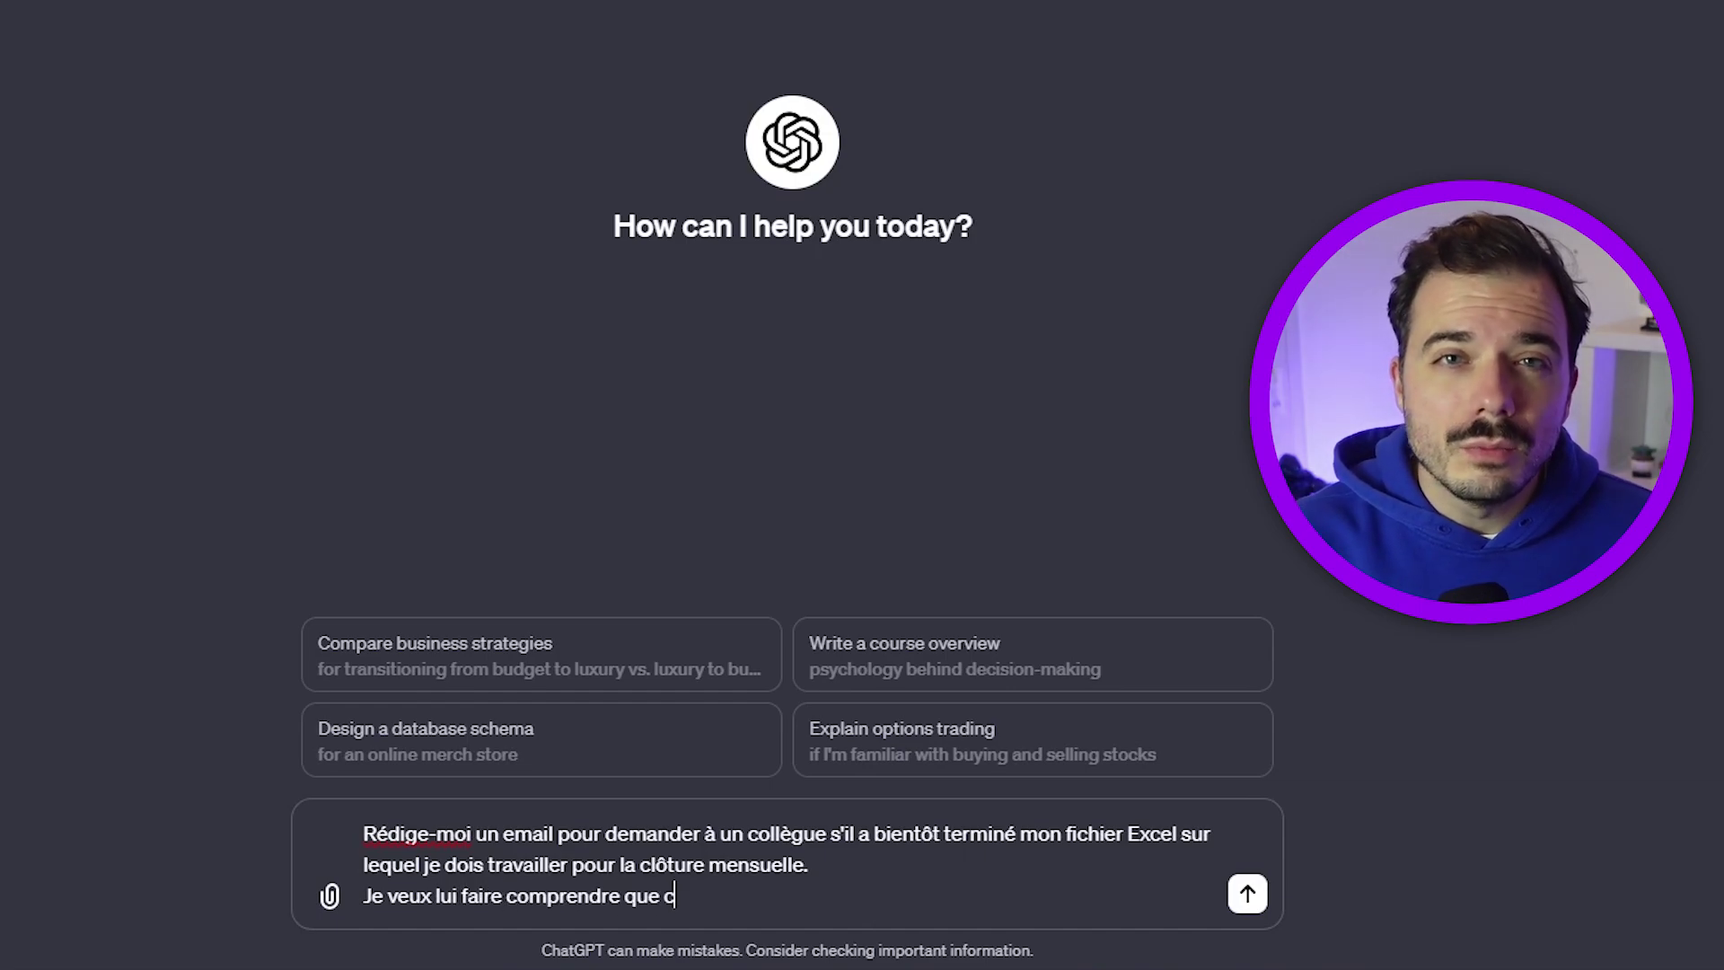
{"action": "type", "text": "'est urgent et important, mais sans trop lui mettre la pression."}
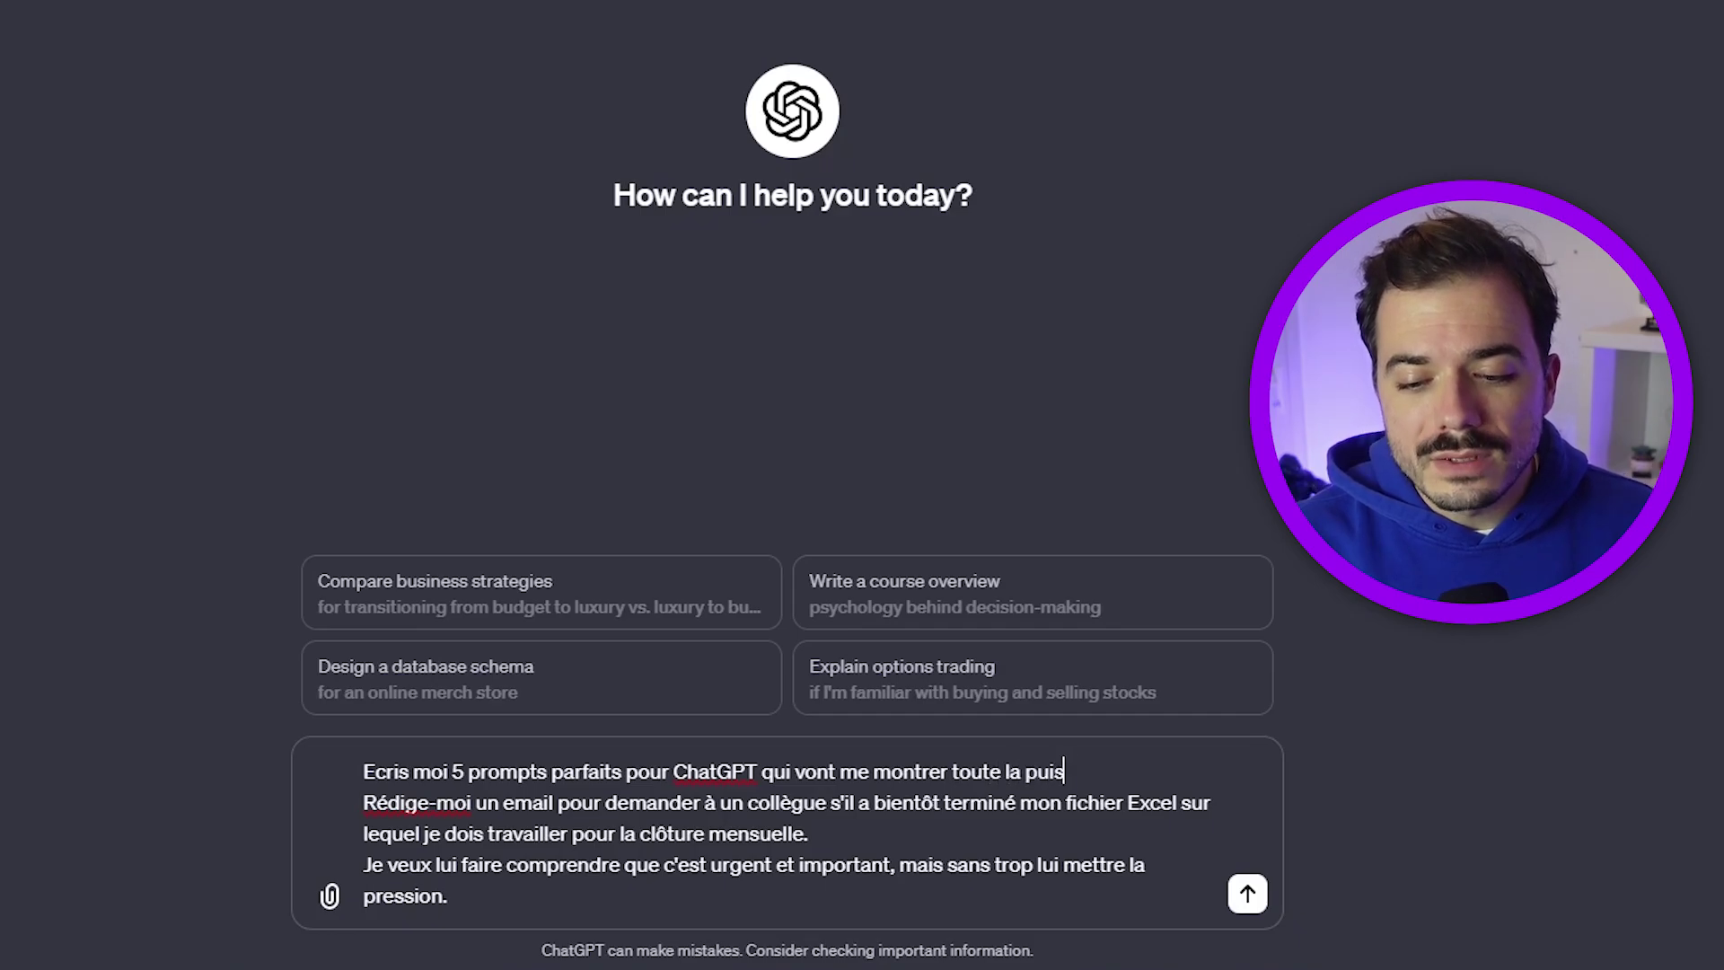
Step: Turn the prompt into a request for "5 prompts parfaits pour ChatGPT" and require clarifying questions before anything is written
{"action": "type", "text": "outil pour la demande suivante :"}
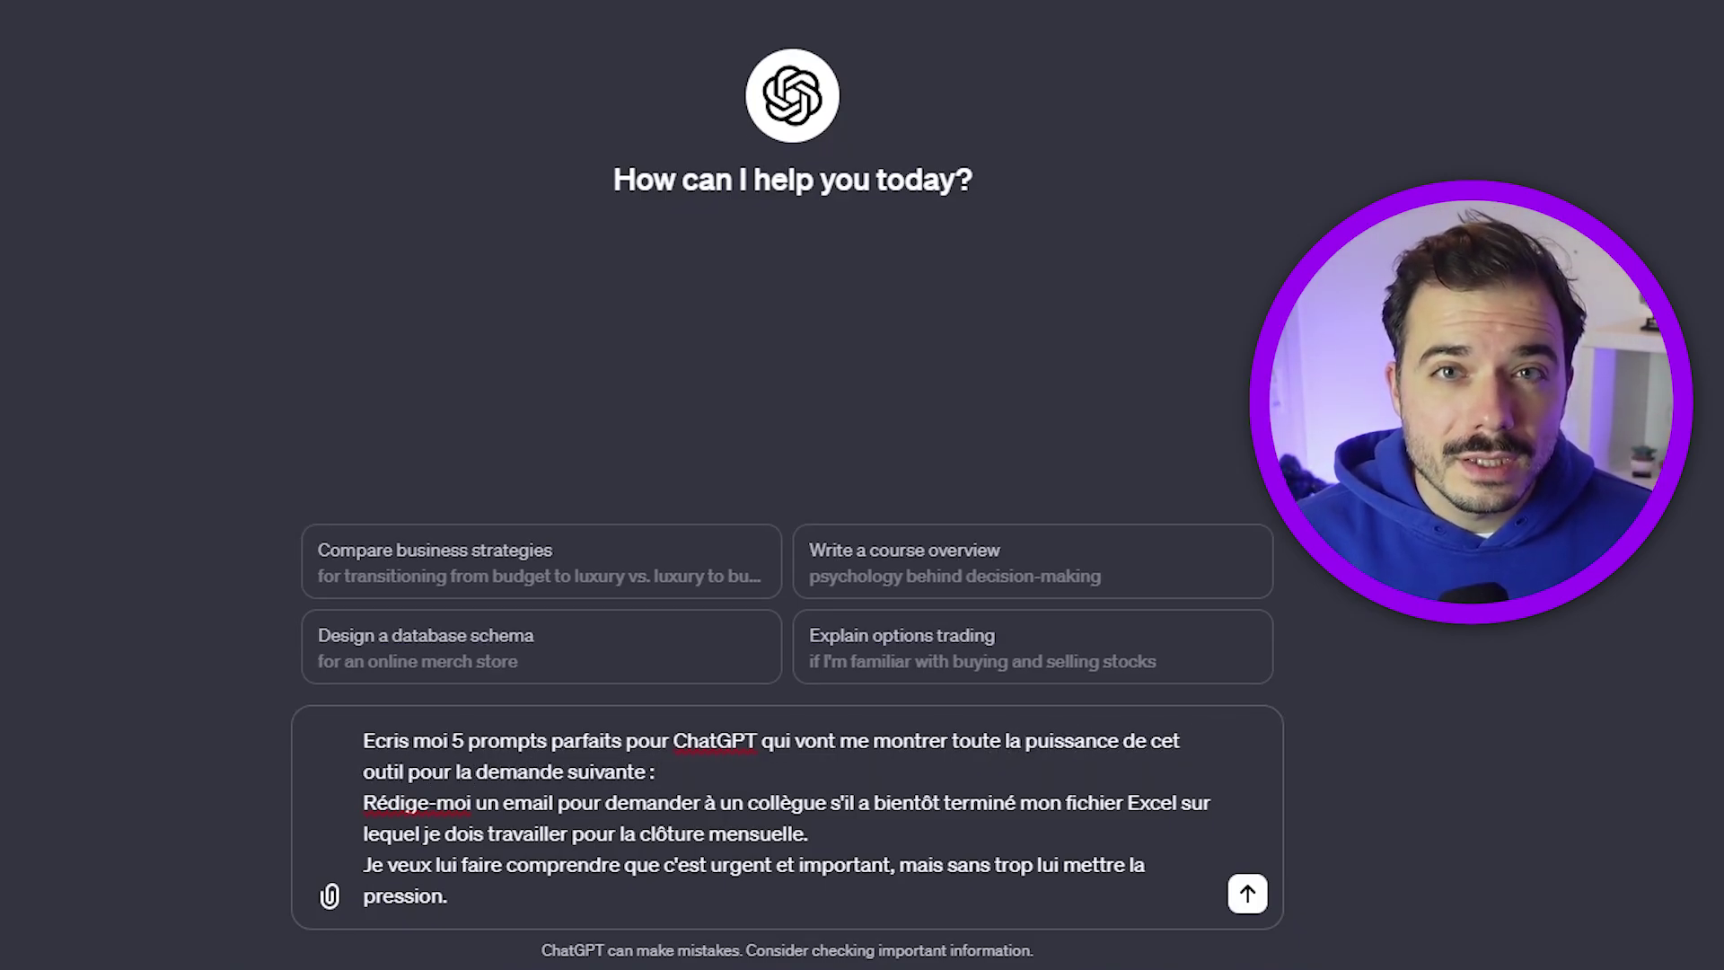
{"action": "key", "text": "shift+Return"}
{"action": "key", "text": "shift+Return"}
{"action": "type", "text": "Avant d'écrire quoi que ce soit,"}
{"action": "type", "text": " pose moi des questions jusqu'à ce que tu puisses créer le meilleur p"}
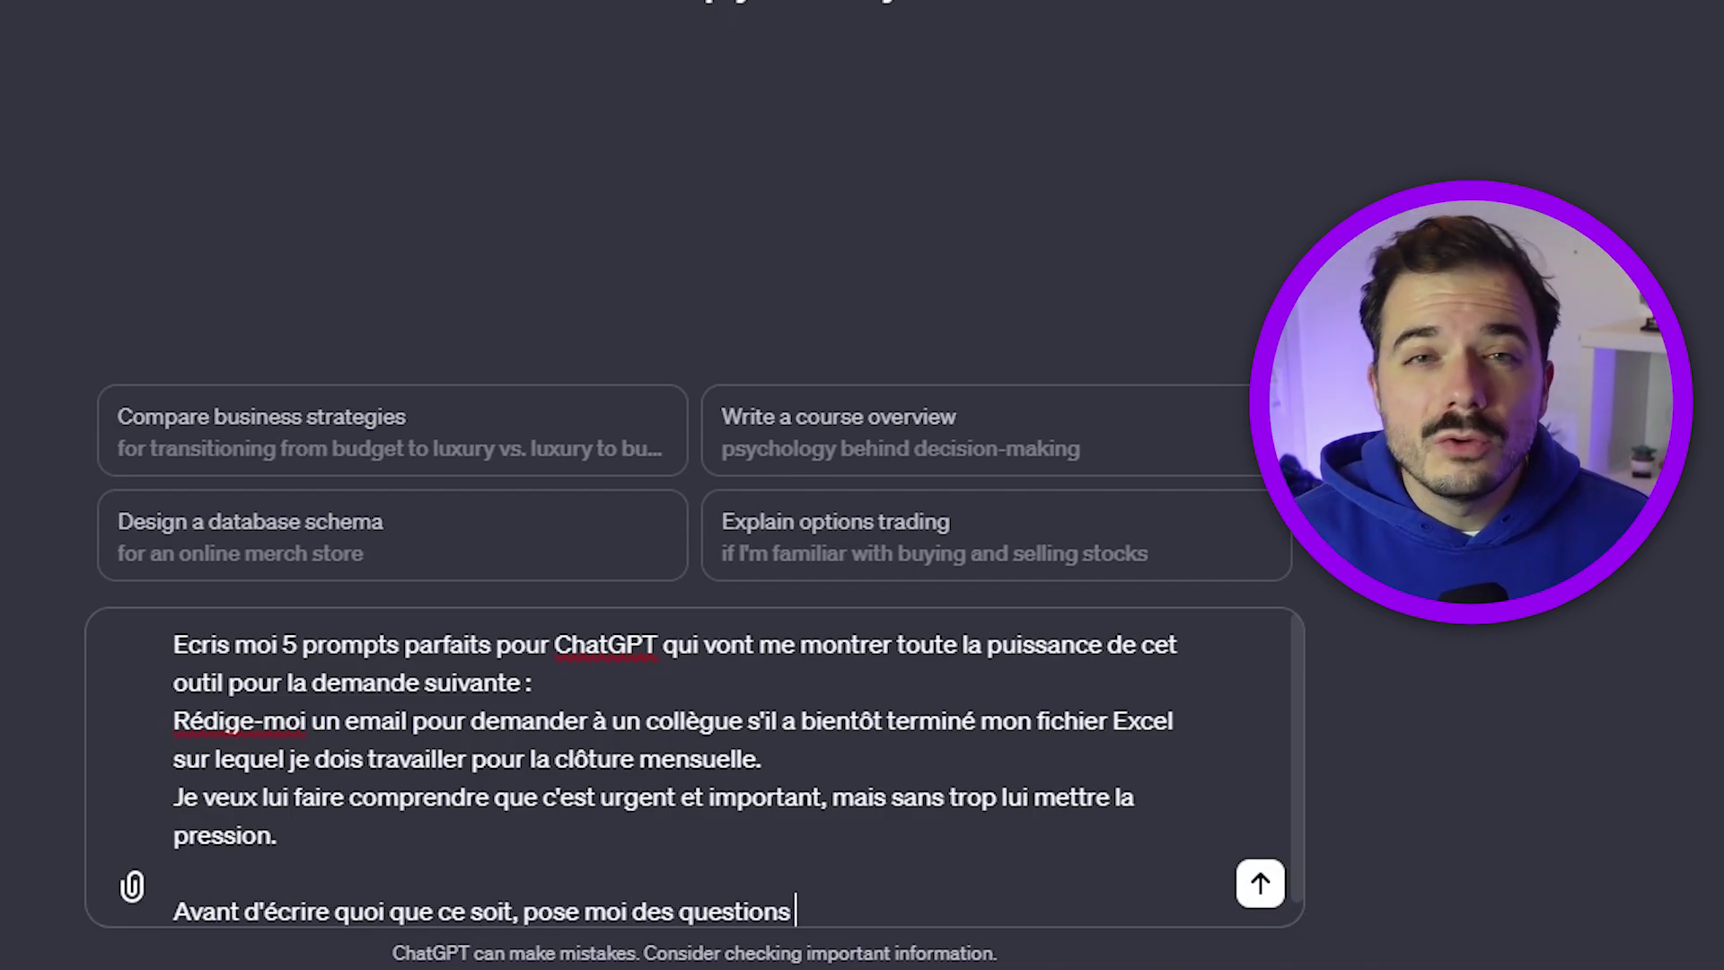
{"action": "type", "text": "rompt pour répondre à"}
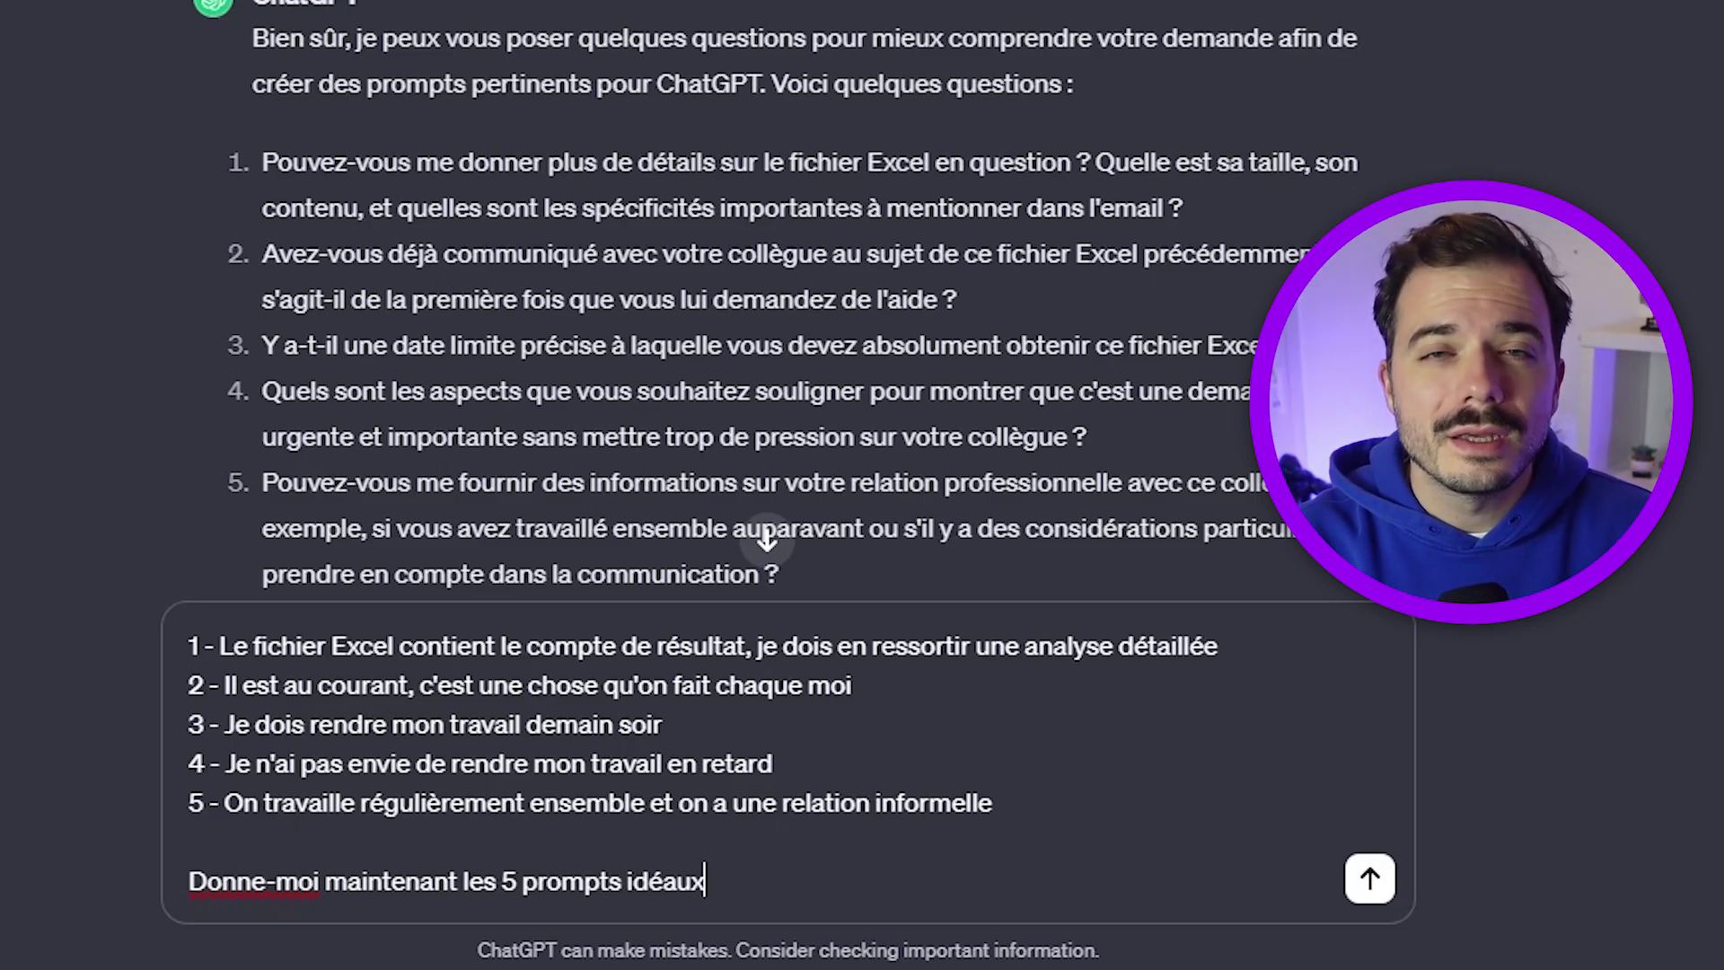
Step: Submit the five answers with "Donne-moi maintenant les 5 prompts idéaux", and send the second suggested prompt back as a new message
{"action": "key", "text": "Return"}
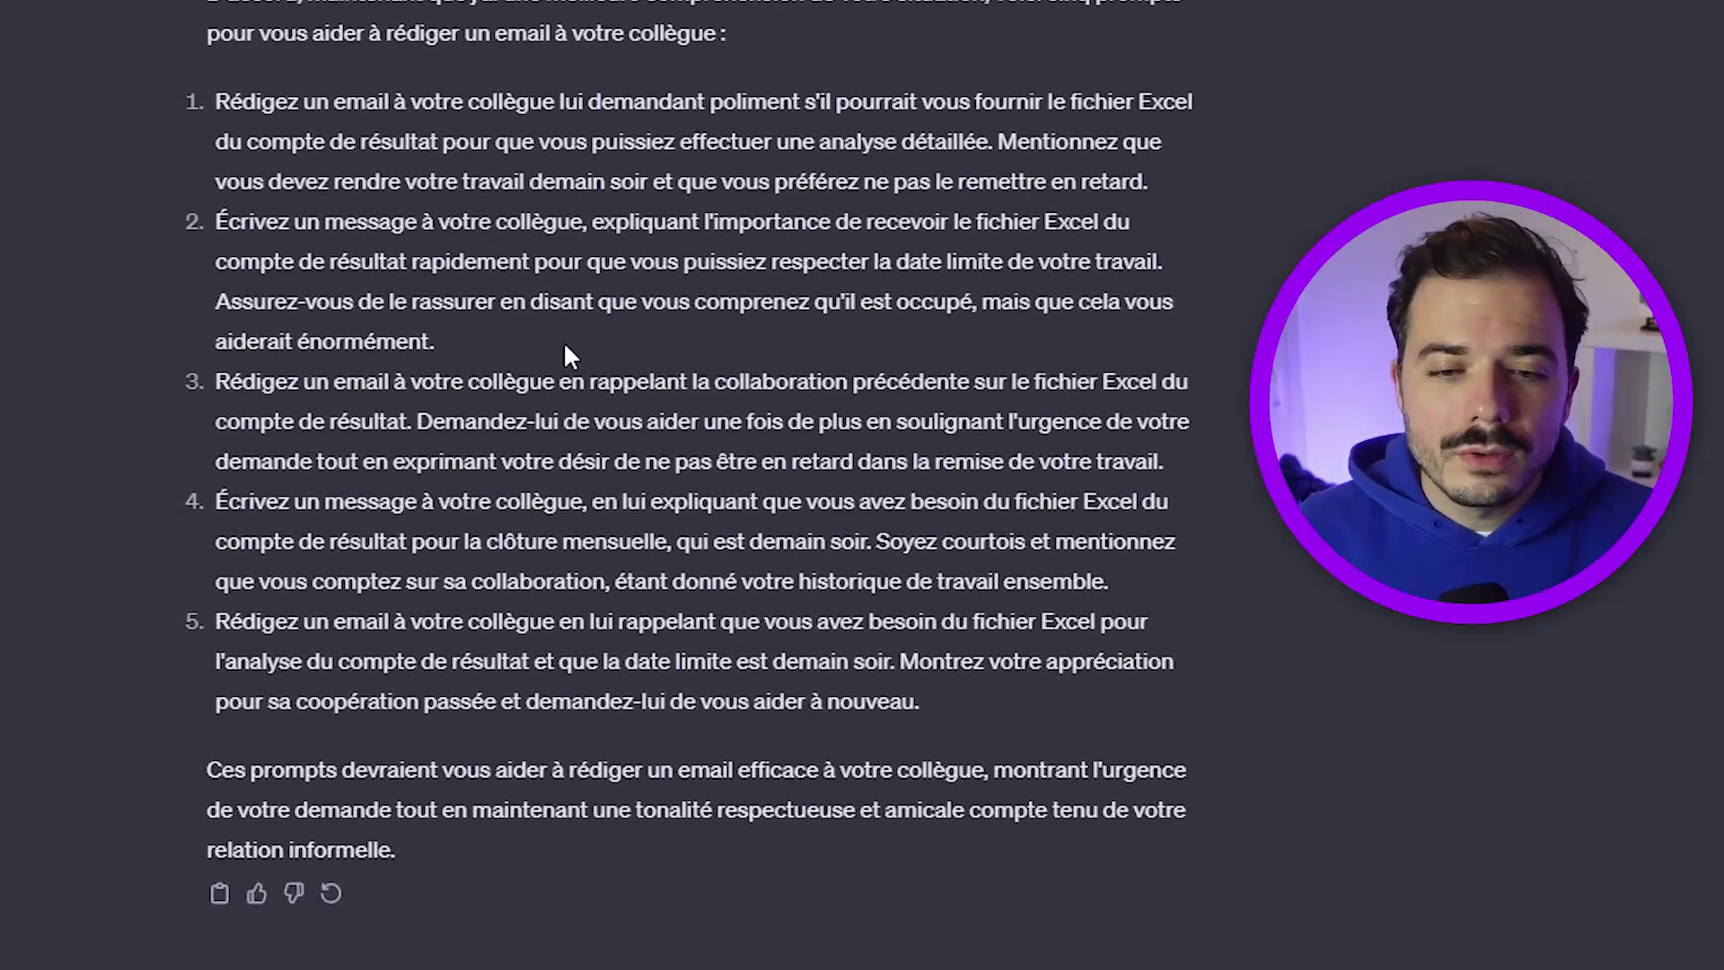
{"action": "left_click_drag", "start_coordinate": [563, 359], "coordinate": [214, 235]}
{"action": "key", "text": "ctrl+c"}
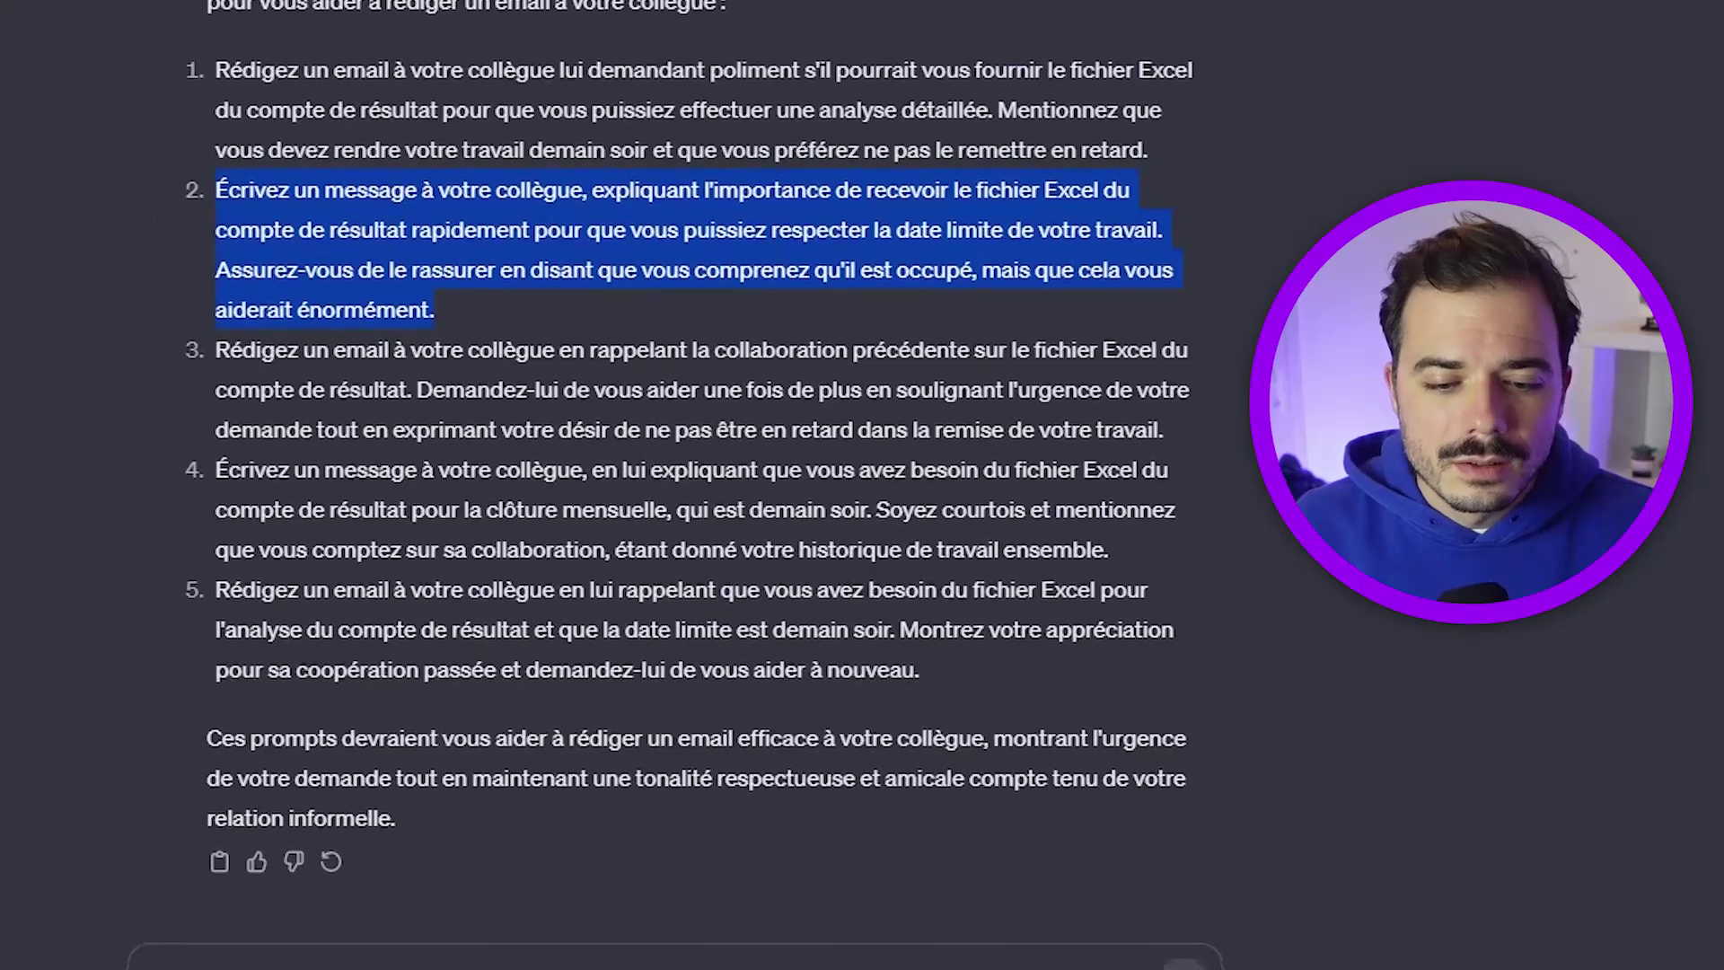
{"action": "left_click", "coordinate": [539, 968]}
{"action": "key", "text": "ctrl+v"}
{"action": "key", "text": "Return"}
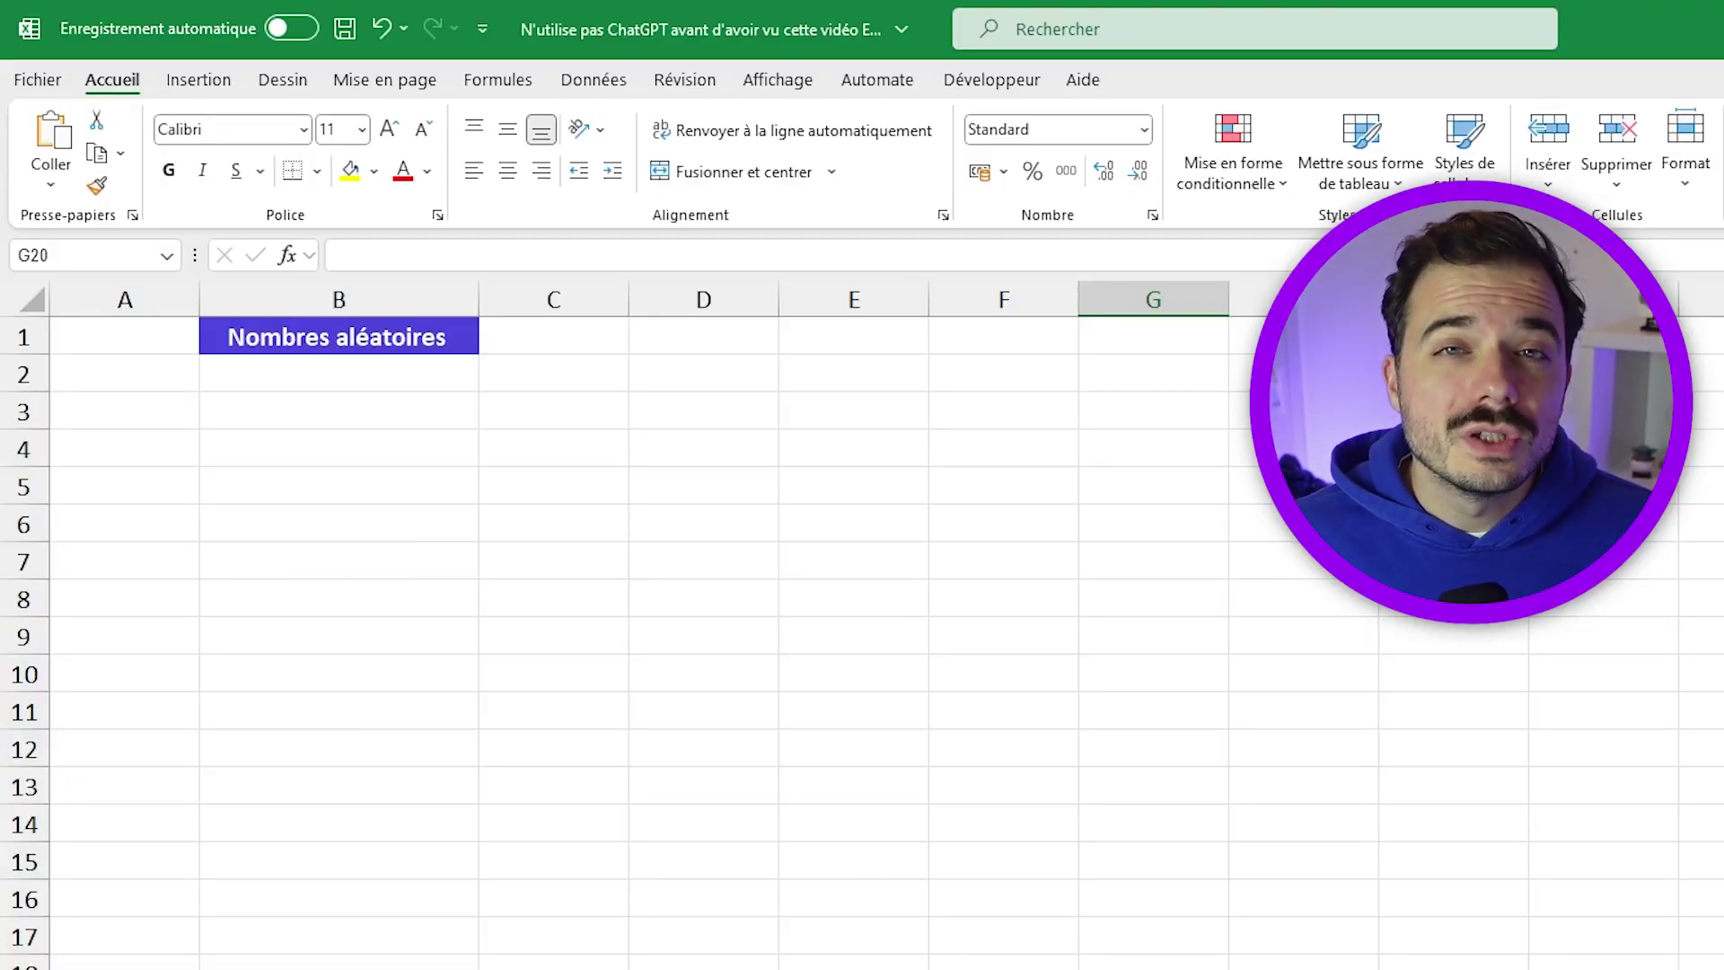
Step: In ChatGPT, ask for a French Excel formula generating random 4-digit numbers ("nombres aléatoires à 4 chiffres"), followed by an explanation of the formula
{"action": "left_click_drag", "start_coordinate": [370, 377], "coordinate": [341, 965]}
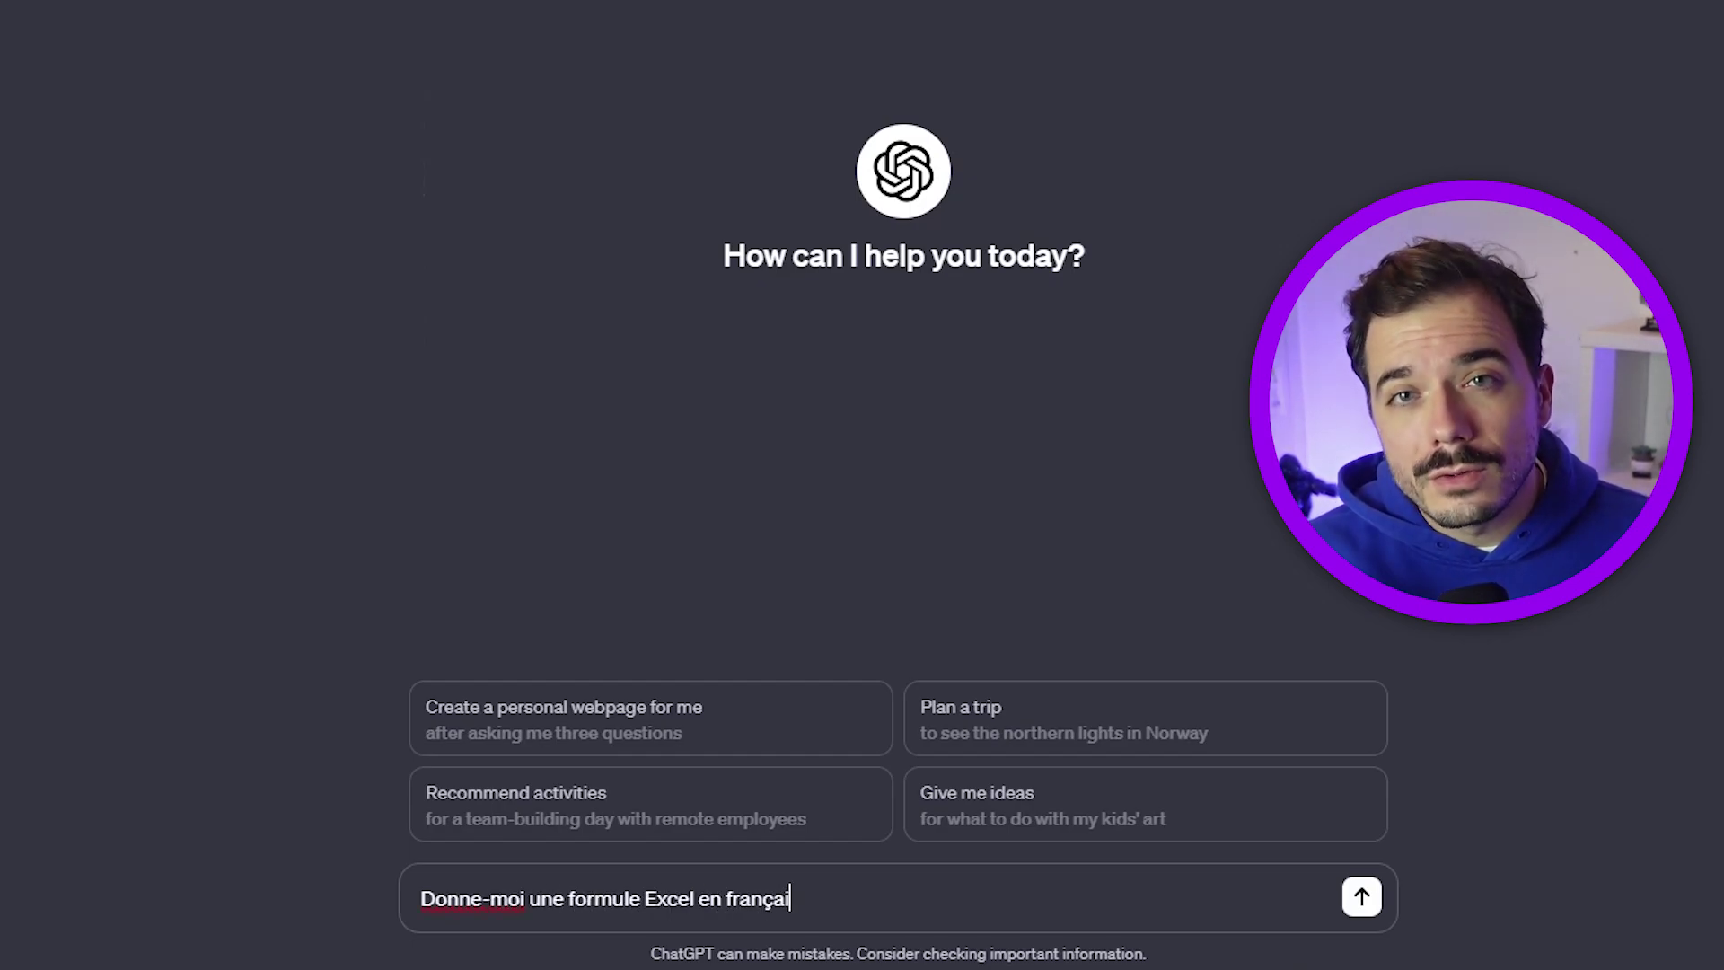
{"action": "type", "text": "s qui me permet de générer des nombres al"}
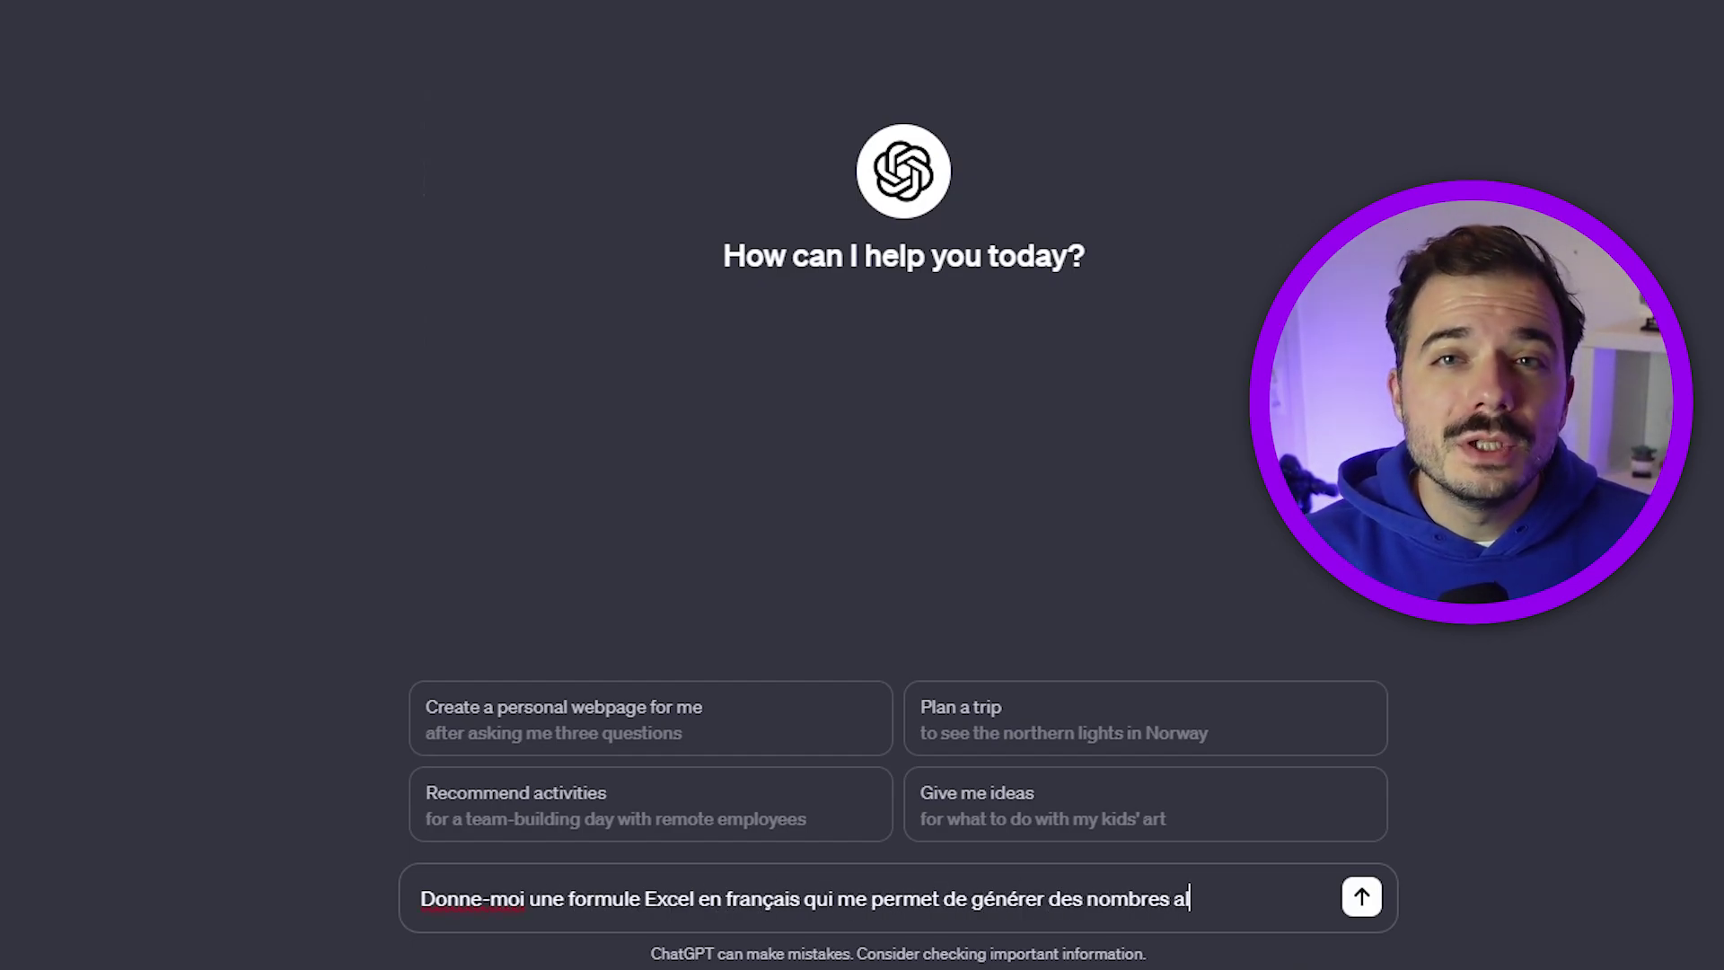
{"action": "type", "text": "fres"}
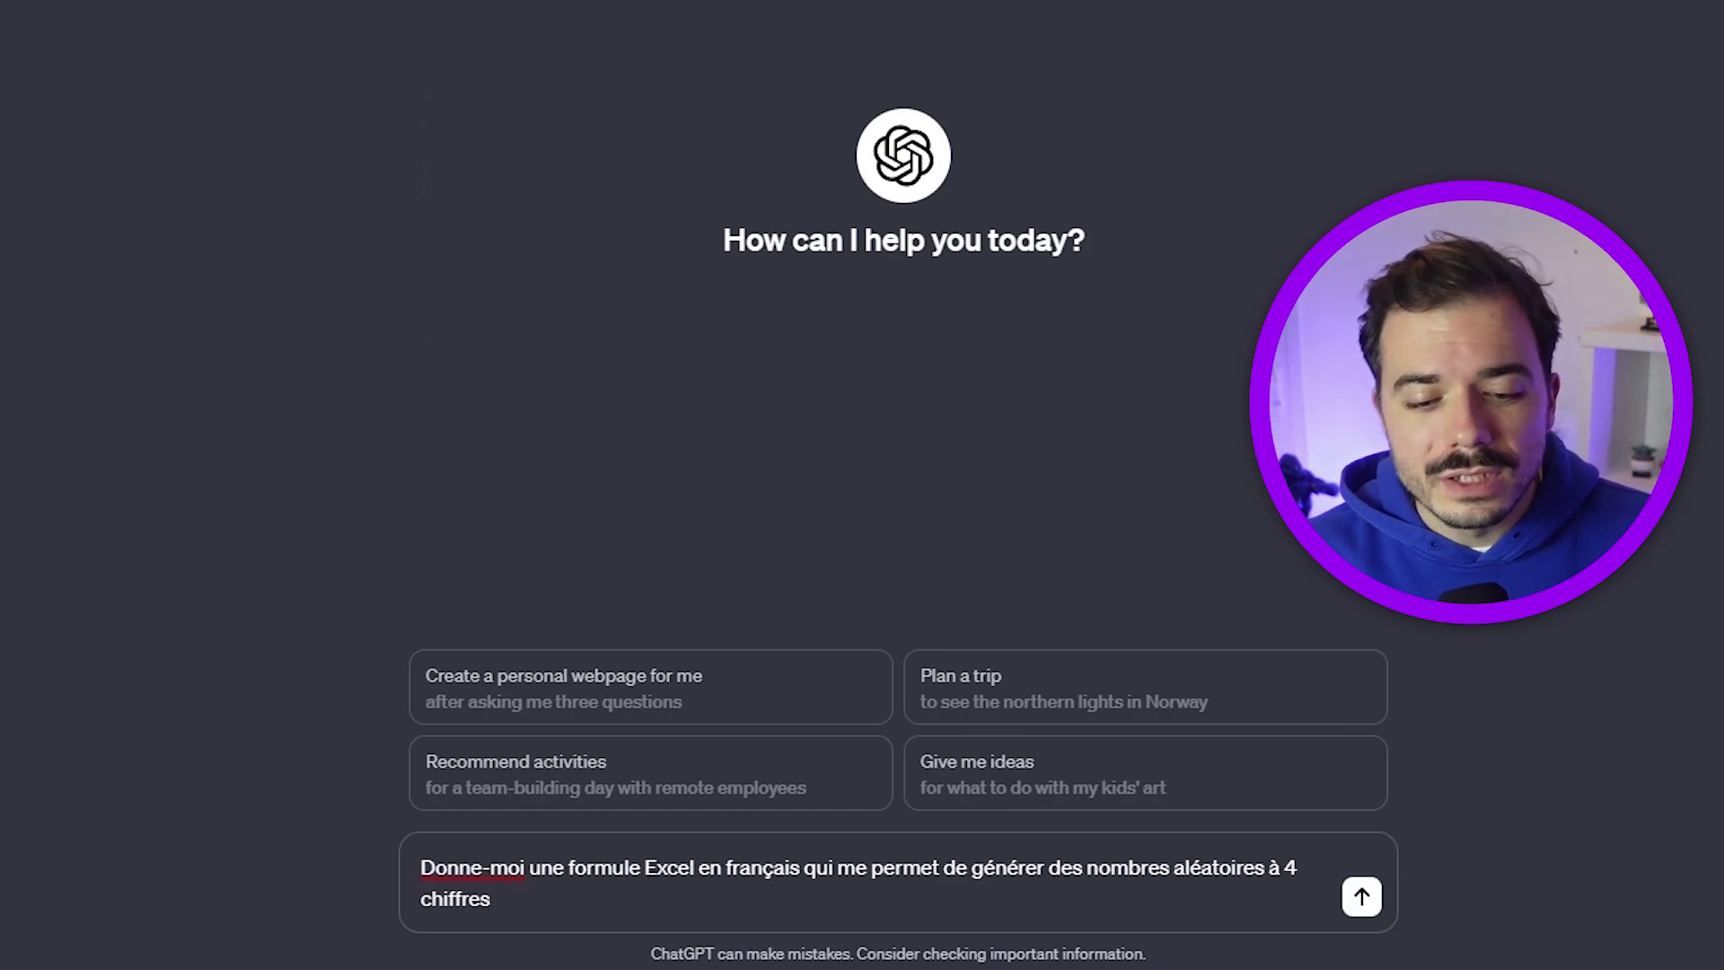
{"action": "type", "text": ", ensuite explique"}
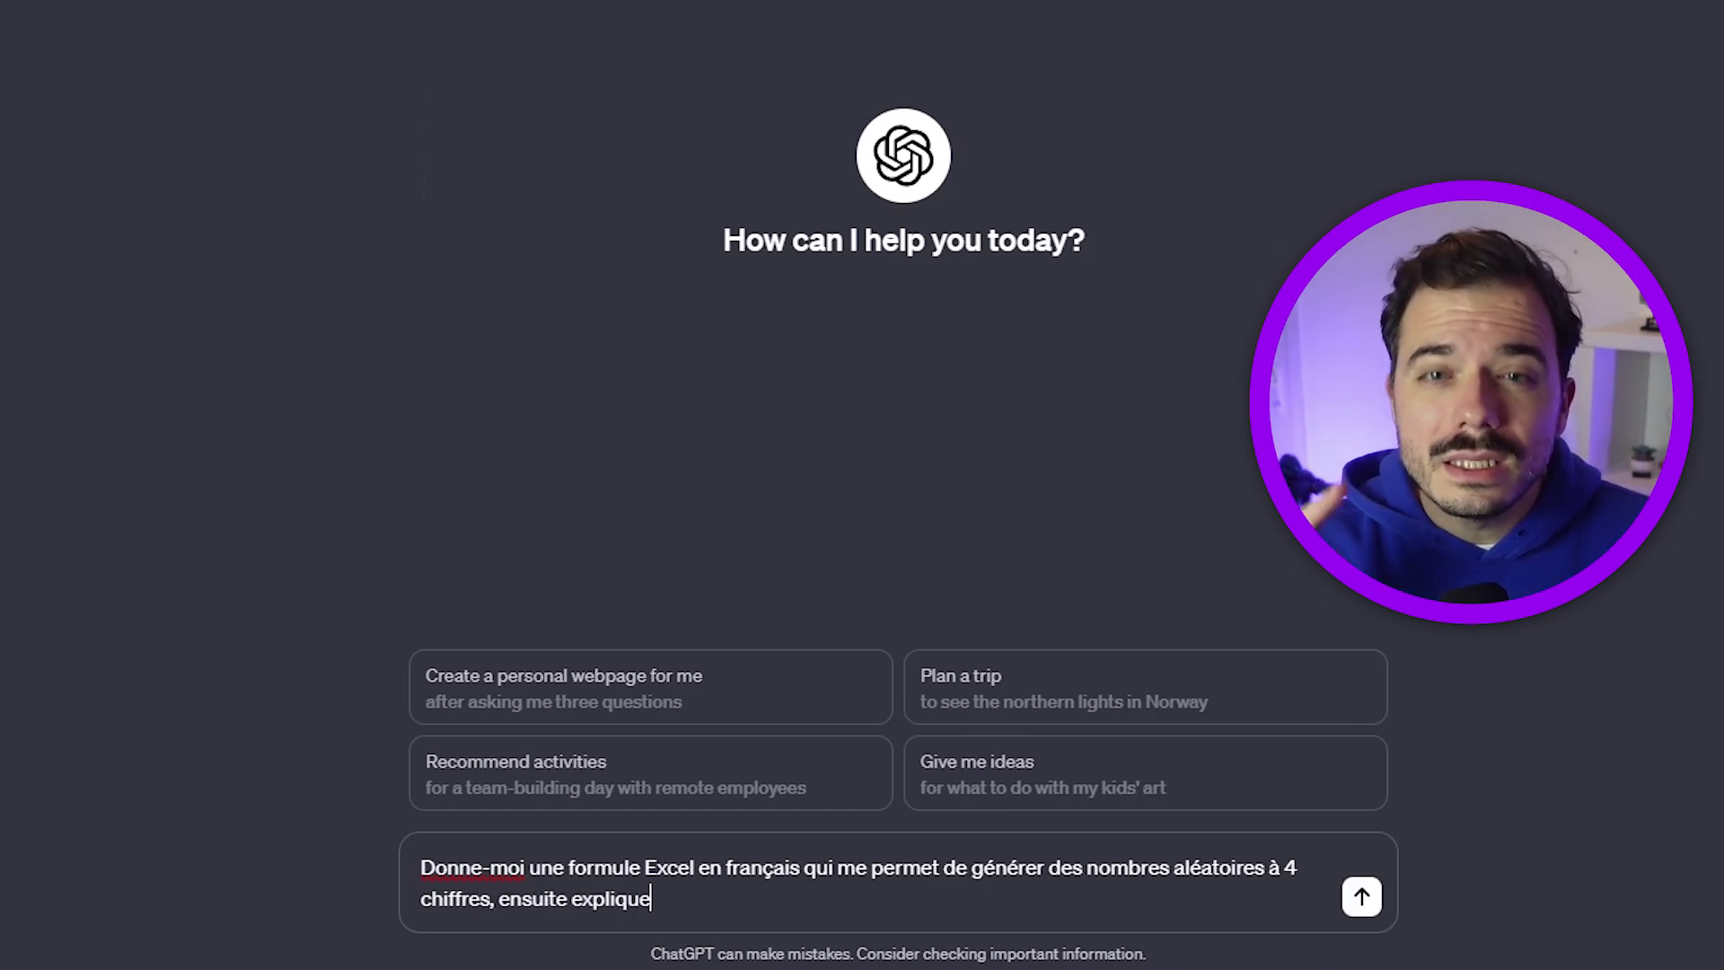
{"action": "type", "text": " moi la formule pour que je puisse la comprendre."}
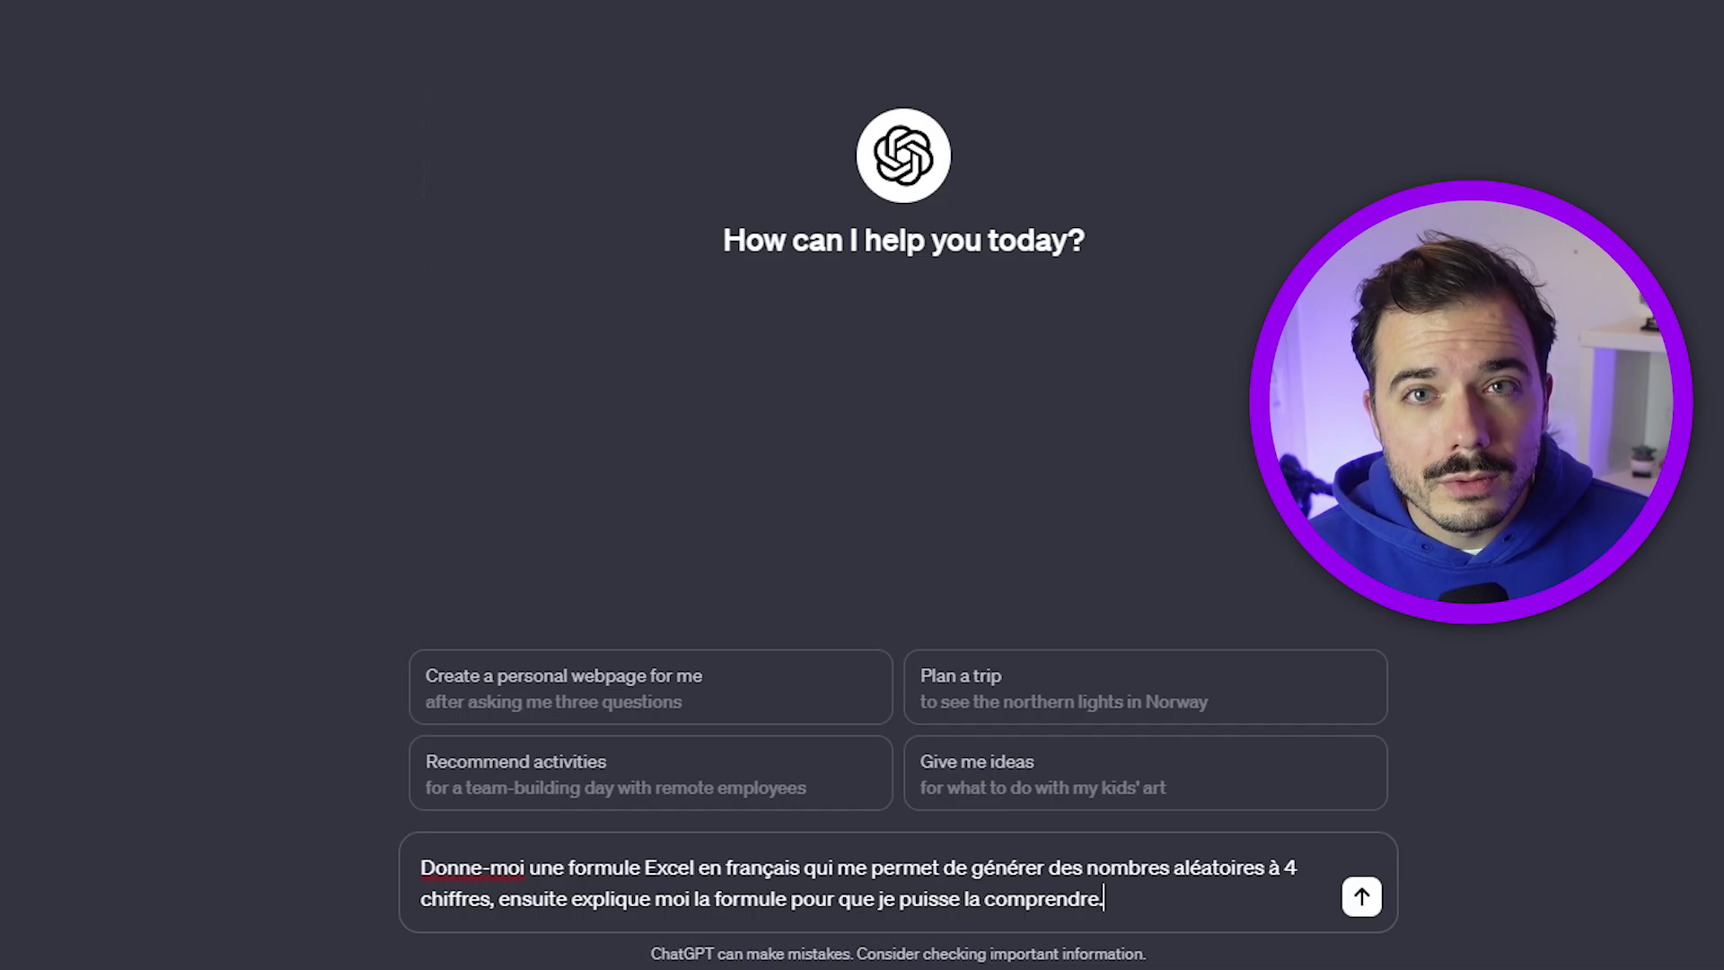
{"action": "key", "text": "Return"}
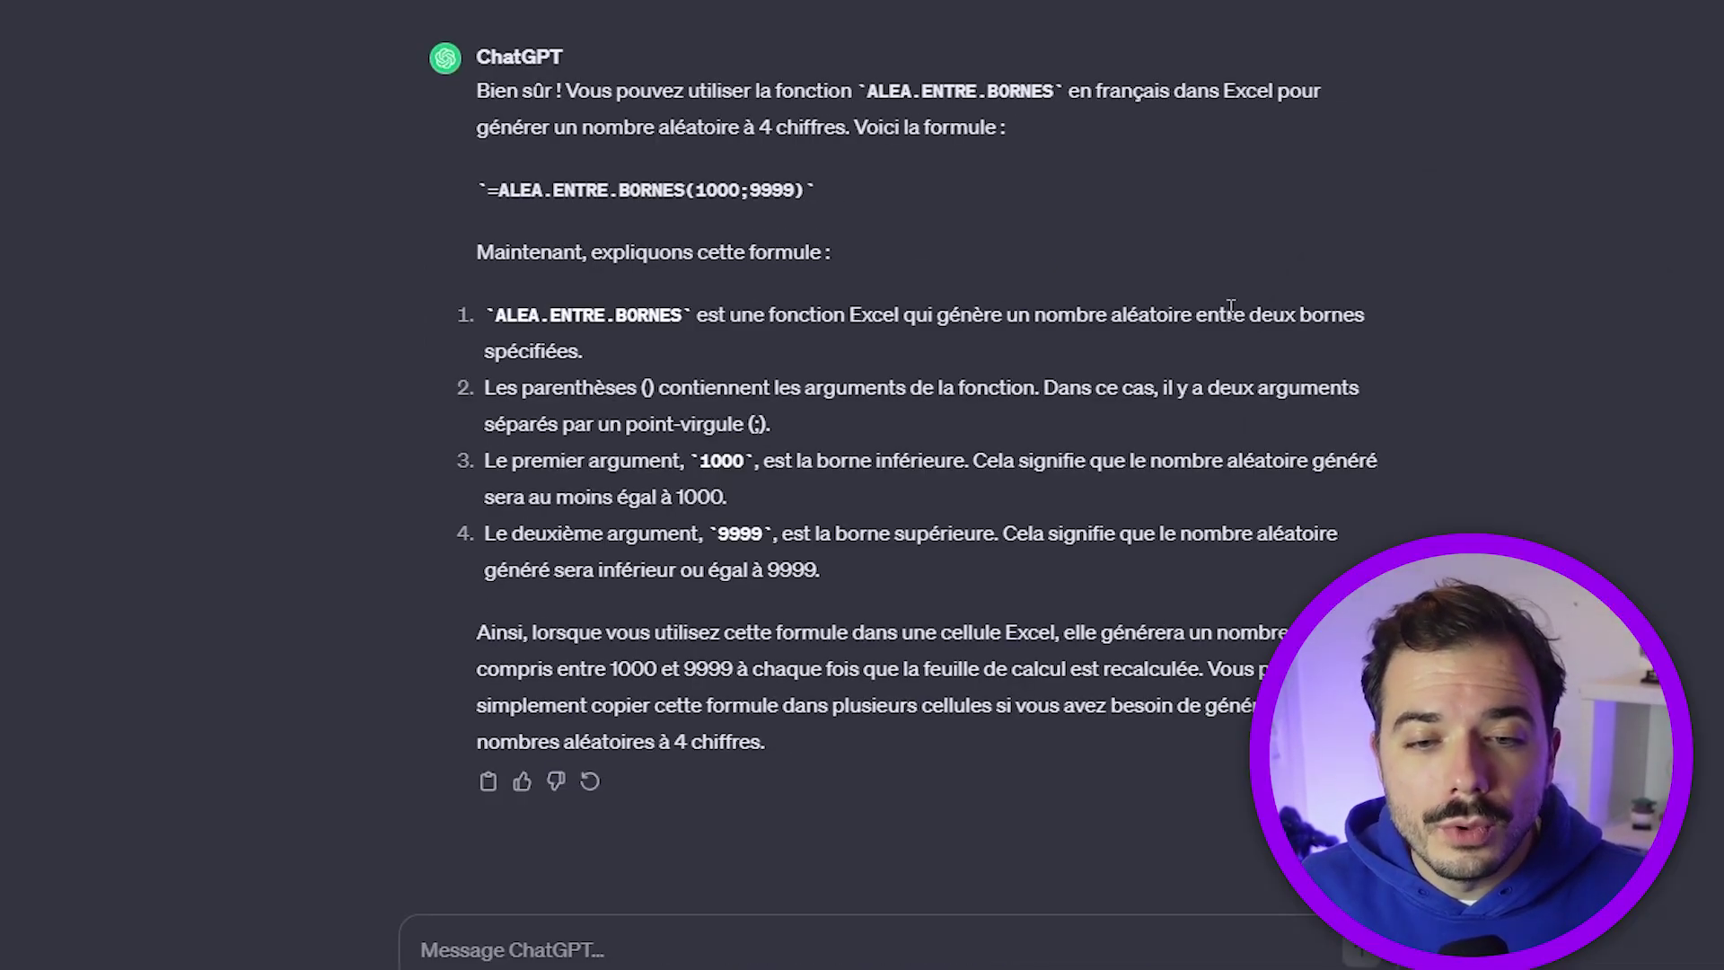
Step: Copy =ALEA.ENTRE.BORNES(1000;9999) from the answer into cell B2 in Excel and fill it down the Nombres aléatoires column
{"action": "left_click_drag", "start_coordinate": [859, 188], "coordinate": [230, 205]}
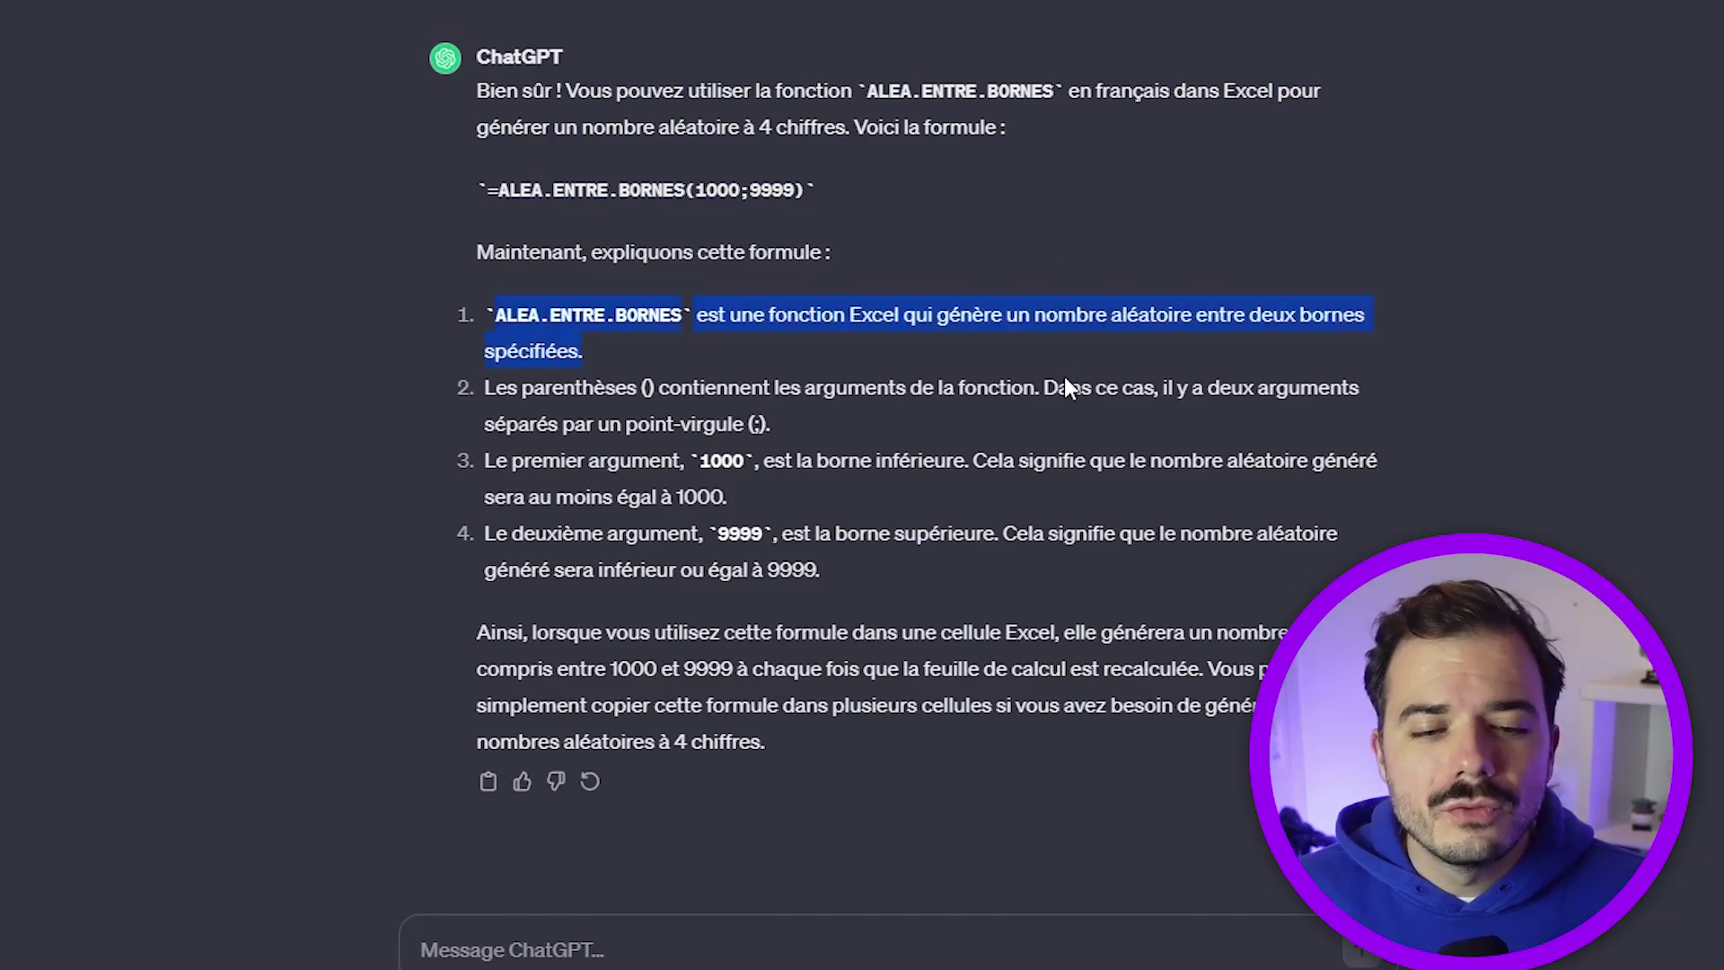
{"action": "left_click_drag", "start_coordinate": [1064, 376], "coordinate": [1076, 607]}
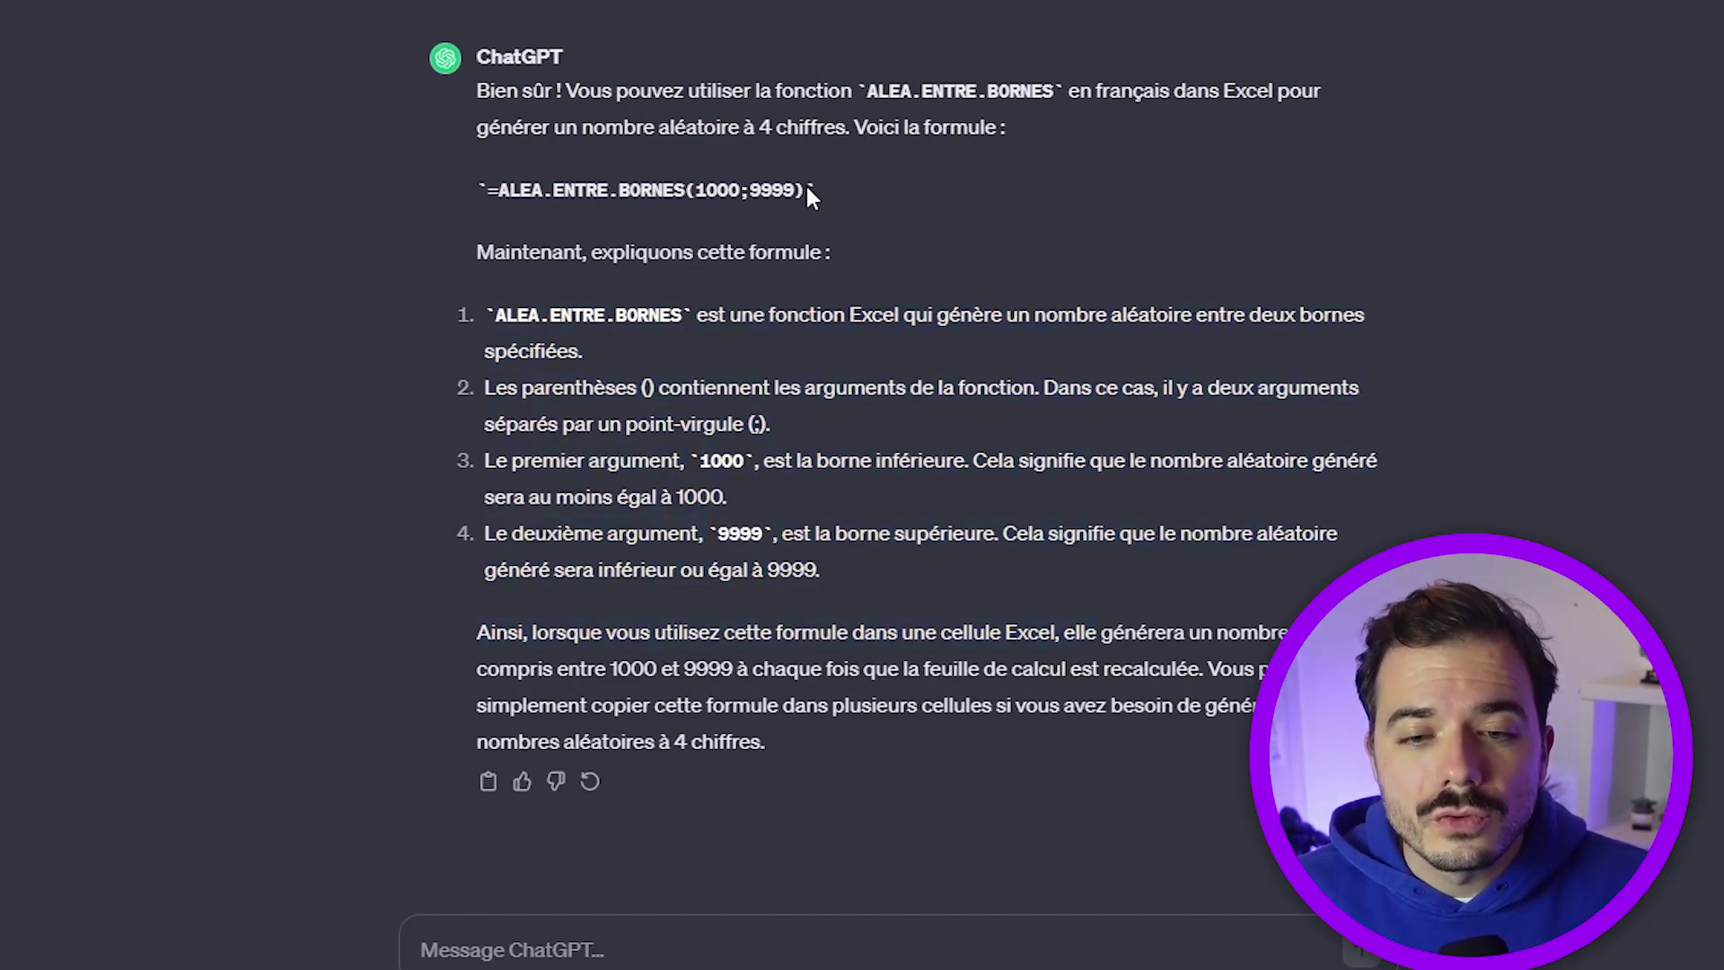
{"action": "left_click_drag", "start_coordinate": [626, 198], "coordinate": [490, 194]}
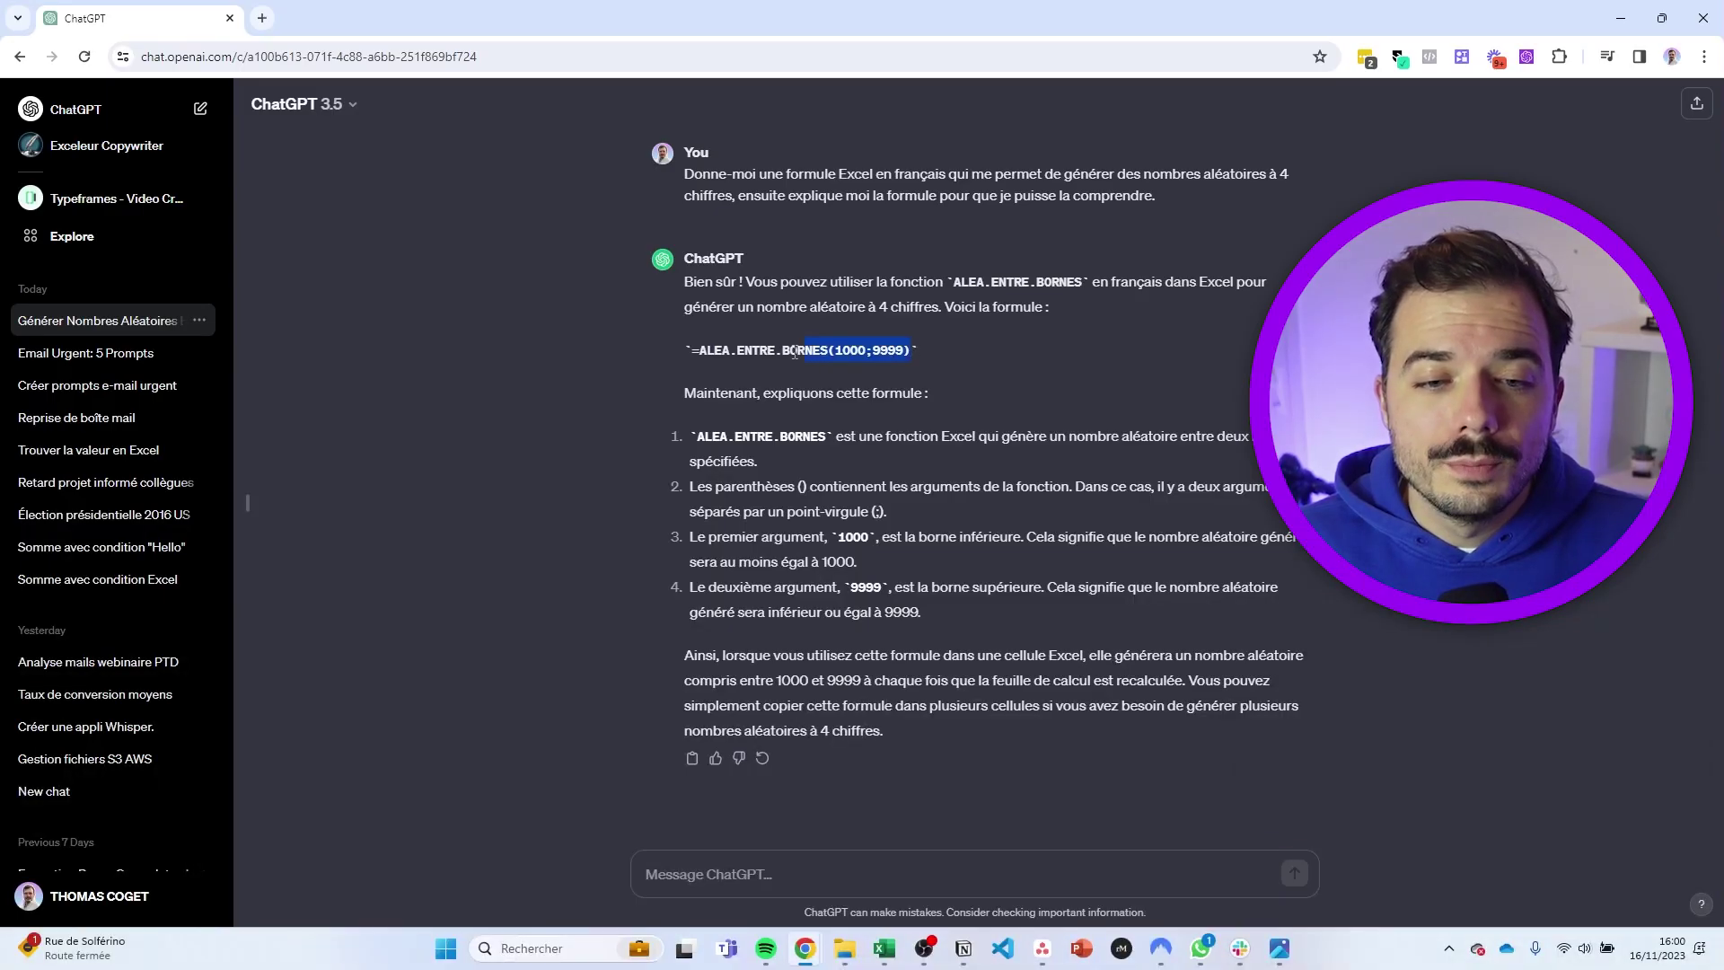
{"action": "left_click_drag", "start_coordinate": [794, 352], "coordinate": [696, 352]}
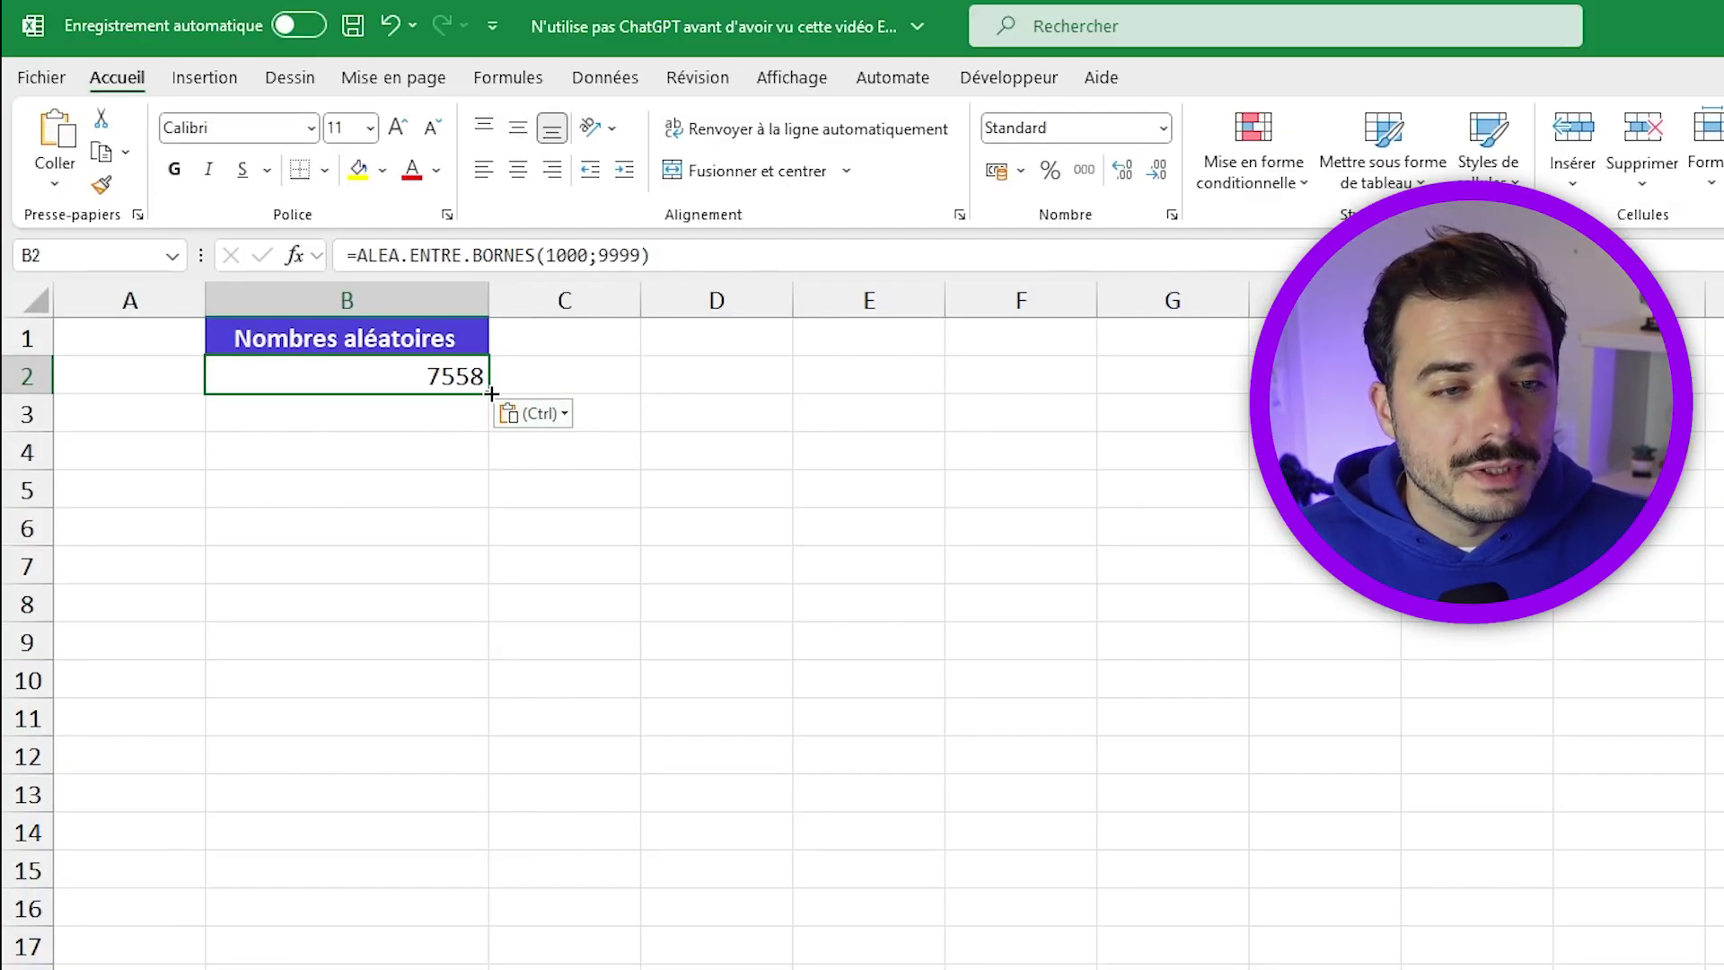
{"action": "left_click_drag", "start_coordinate": [493, 392], "coordinate": [490, 965]}
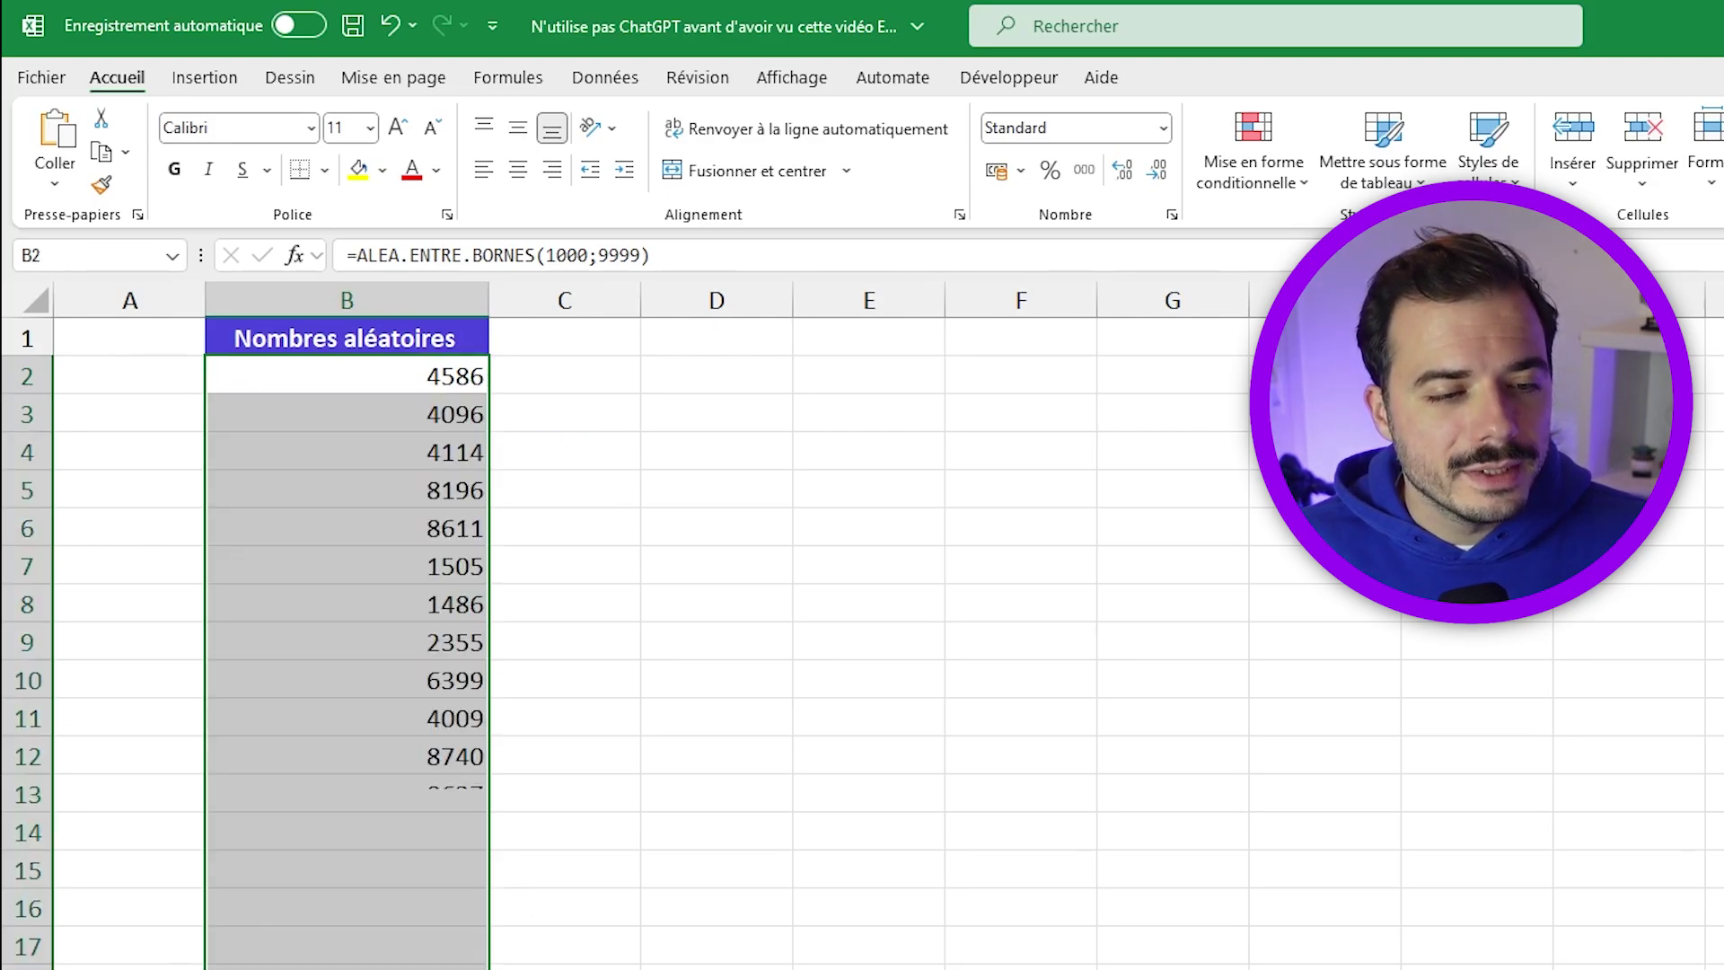
Step: Check the formula in several cells of the Nombres aléatoires column and examine the lower bound in cell B13's formula
{"action": "left_click", "coordinate": [728, 902]}
{"action": "left_click", "coordinate": [415, 376]}
{"action": "left_click", "coordinate": [413, 604]}
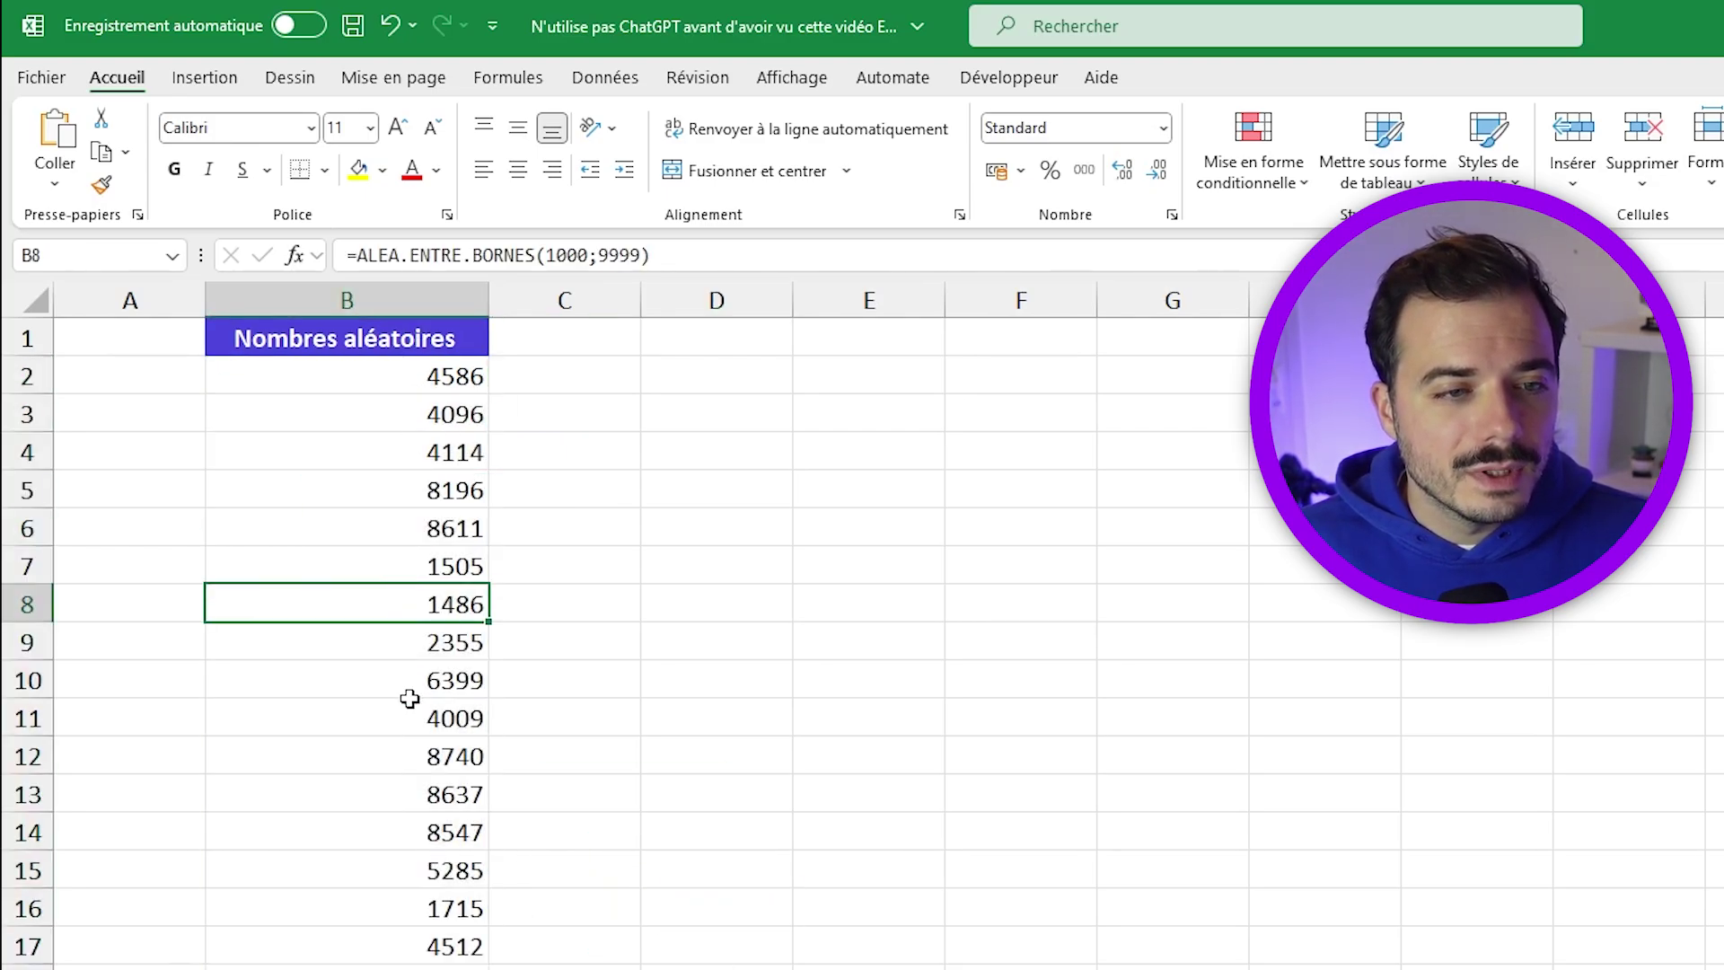
{"action": "left_click", "coordinate": [416, 832]}
{"action": "left_click", "coordinate": [416, 794]}
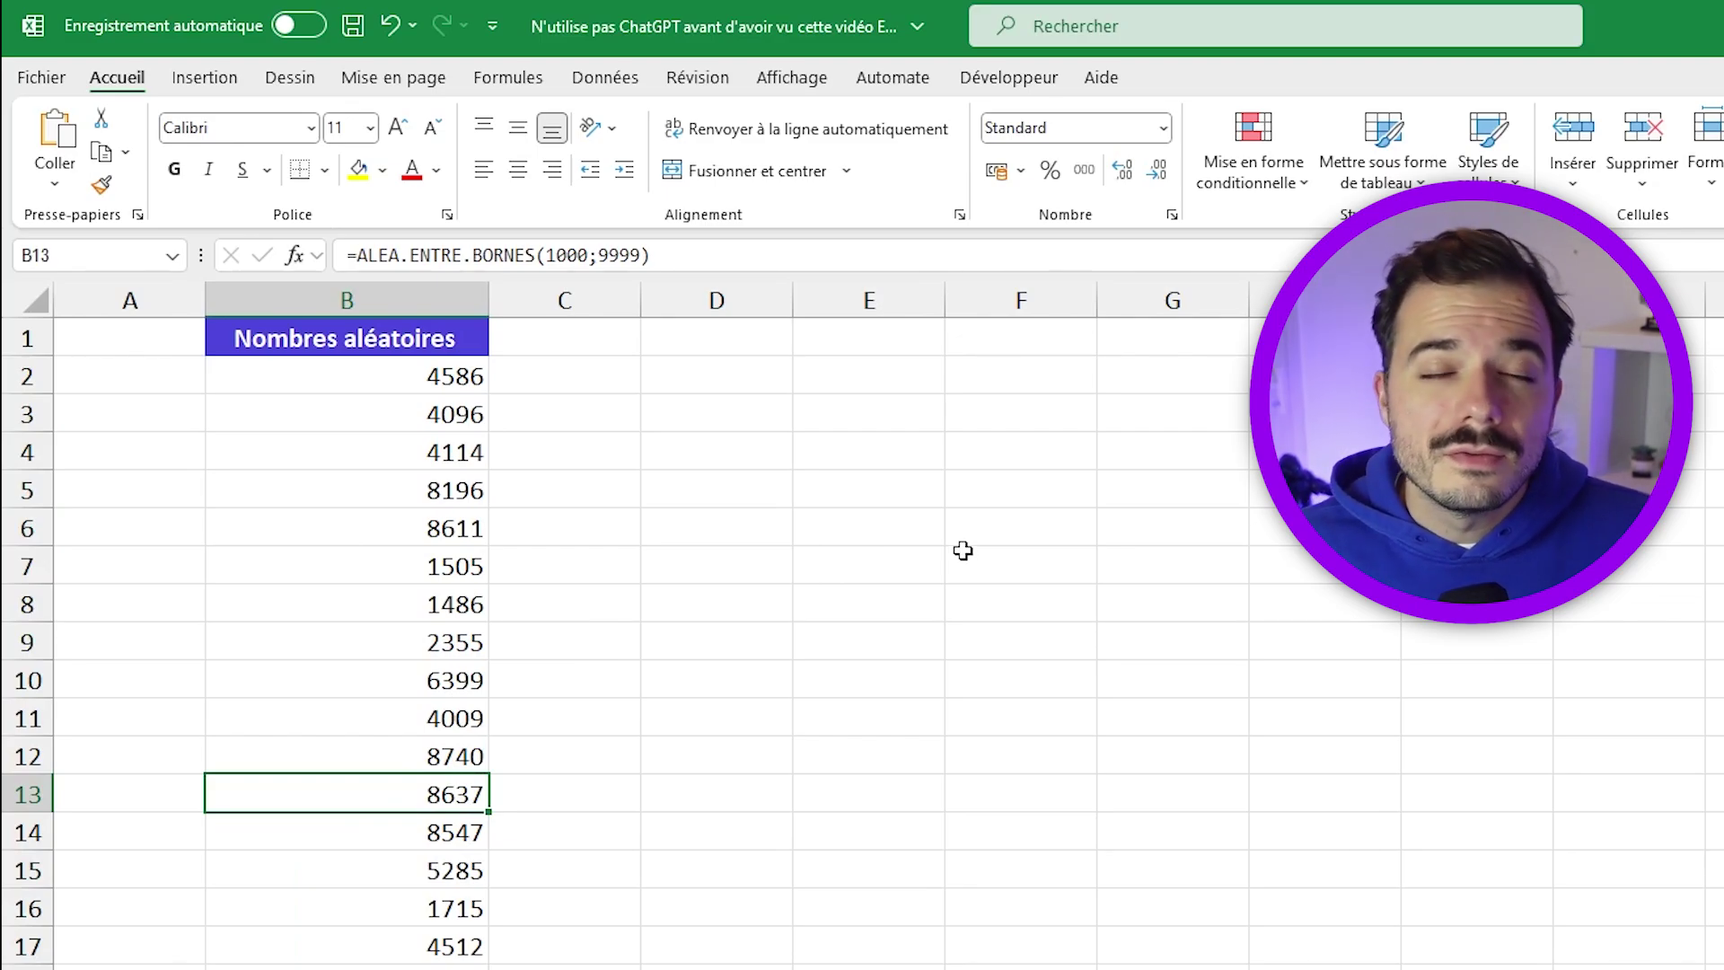
{"action": "key", "text": "F2"}
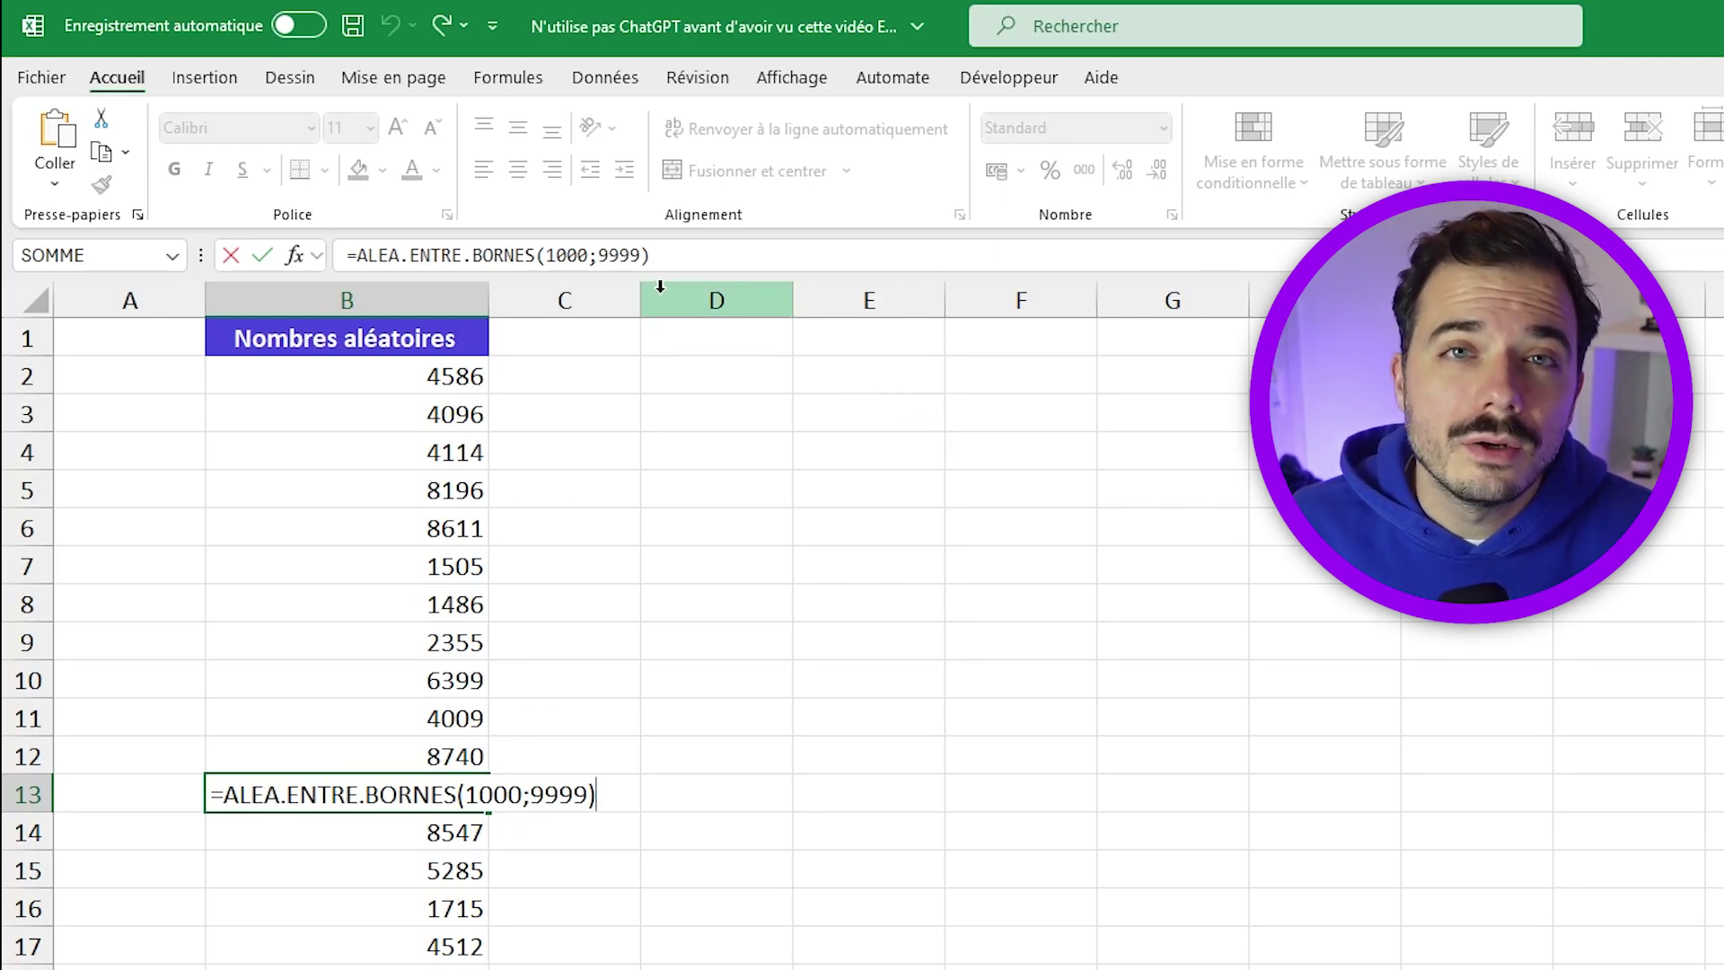
{"action": "left_click_drag", "start_coordinate": [550, 255], "coordinate": [591, 255]}
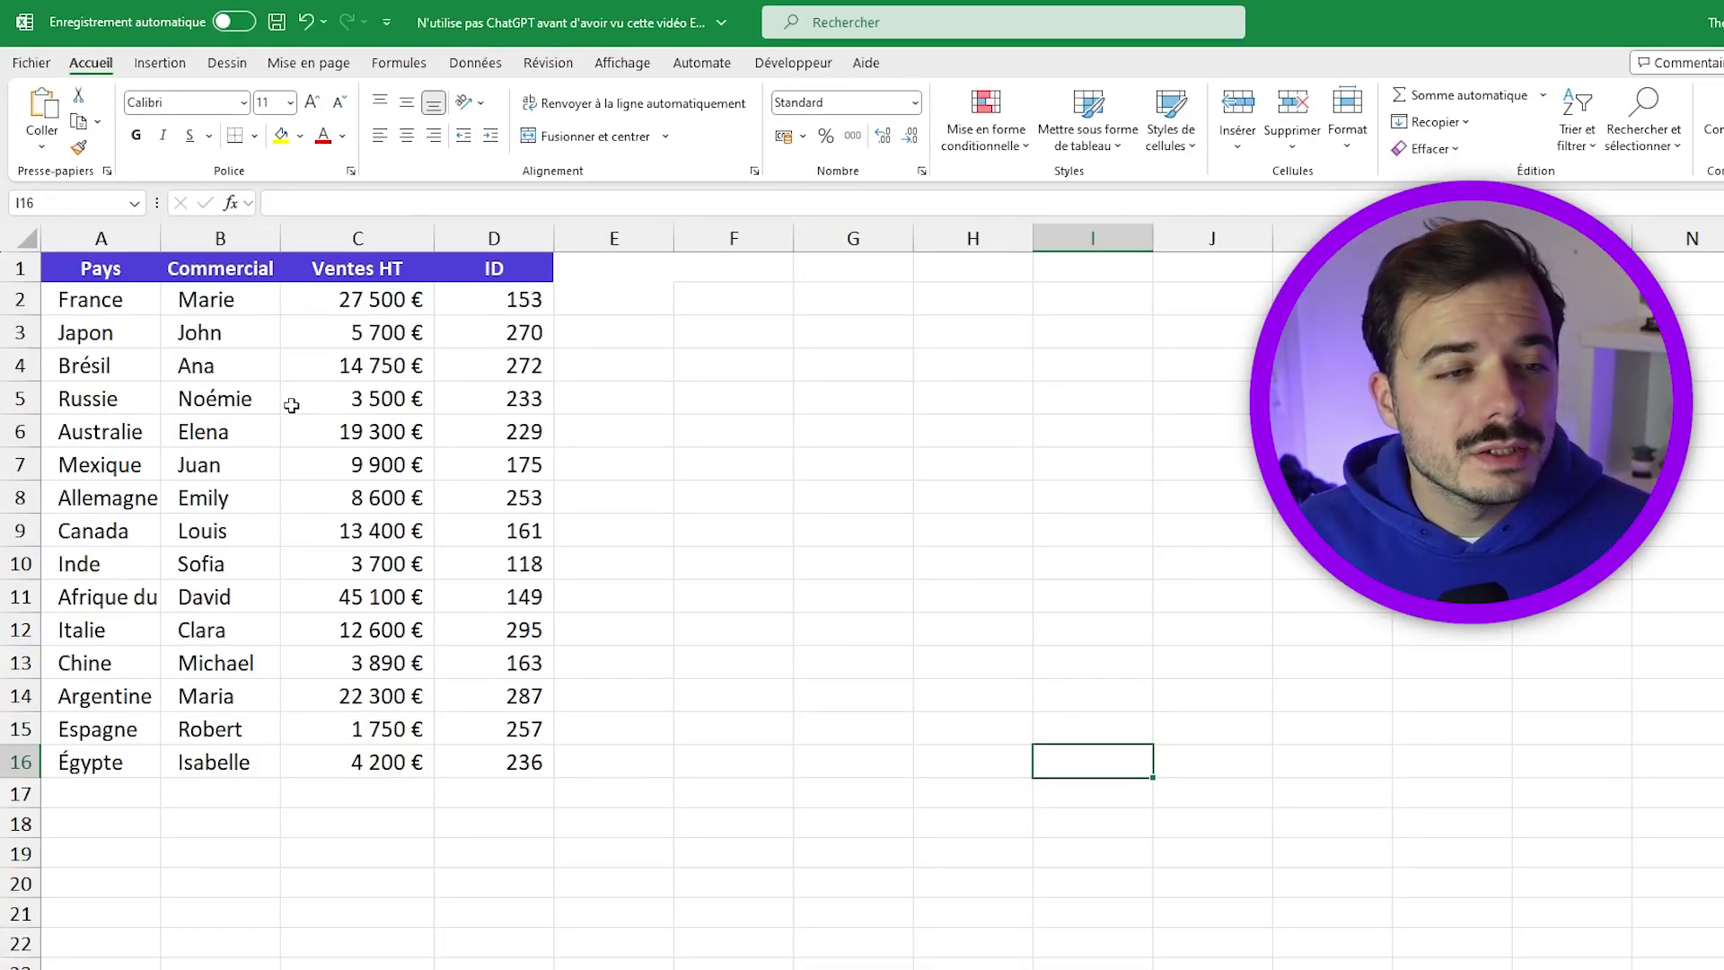
Step: Examine the Pays, Commercial, Ventes HT and ID columns of the table on the VBA sheet
{"action": "left_click", "coordinate": [91, 232]}
{"action": "left_click", "coordinate": [220, 238]}
{"action": "left_click", "coordinate": [358, 238]}
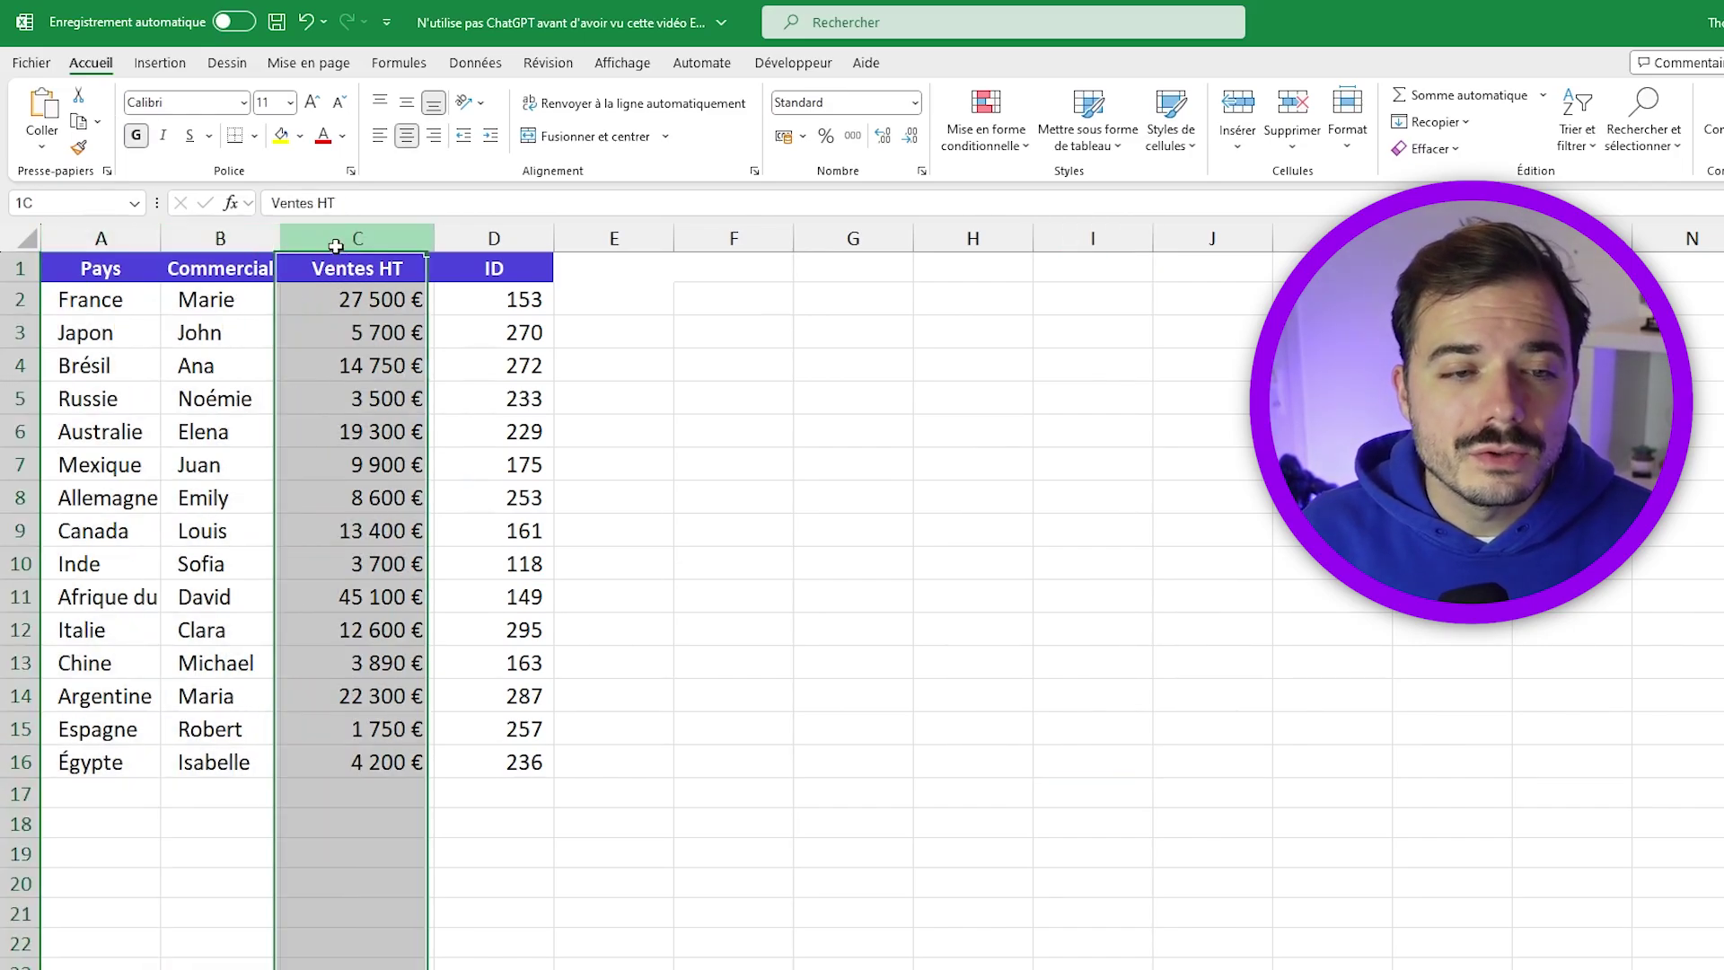
{"action": "left_click", "coordinate": [494, 238]}
{"action": "left_click", "coordinate": [862, 377]}
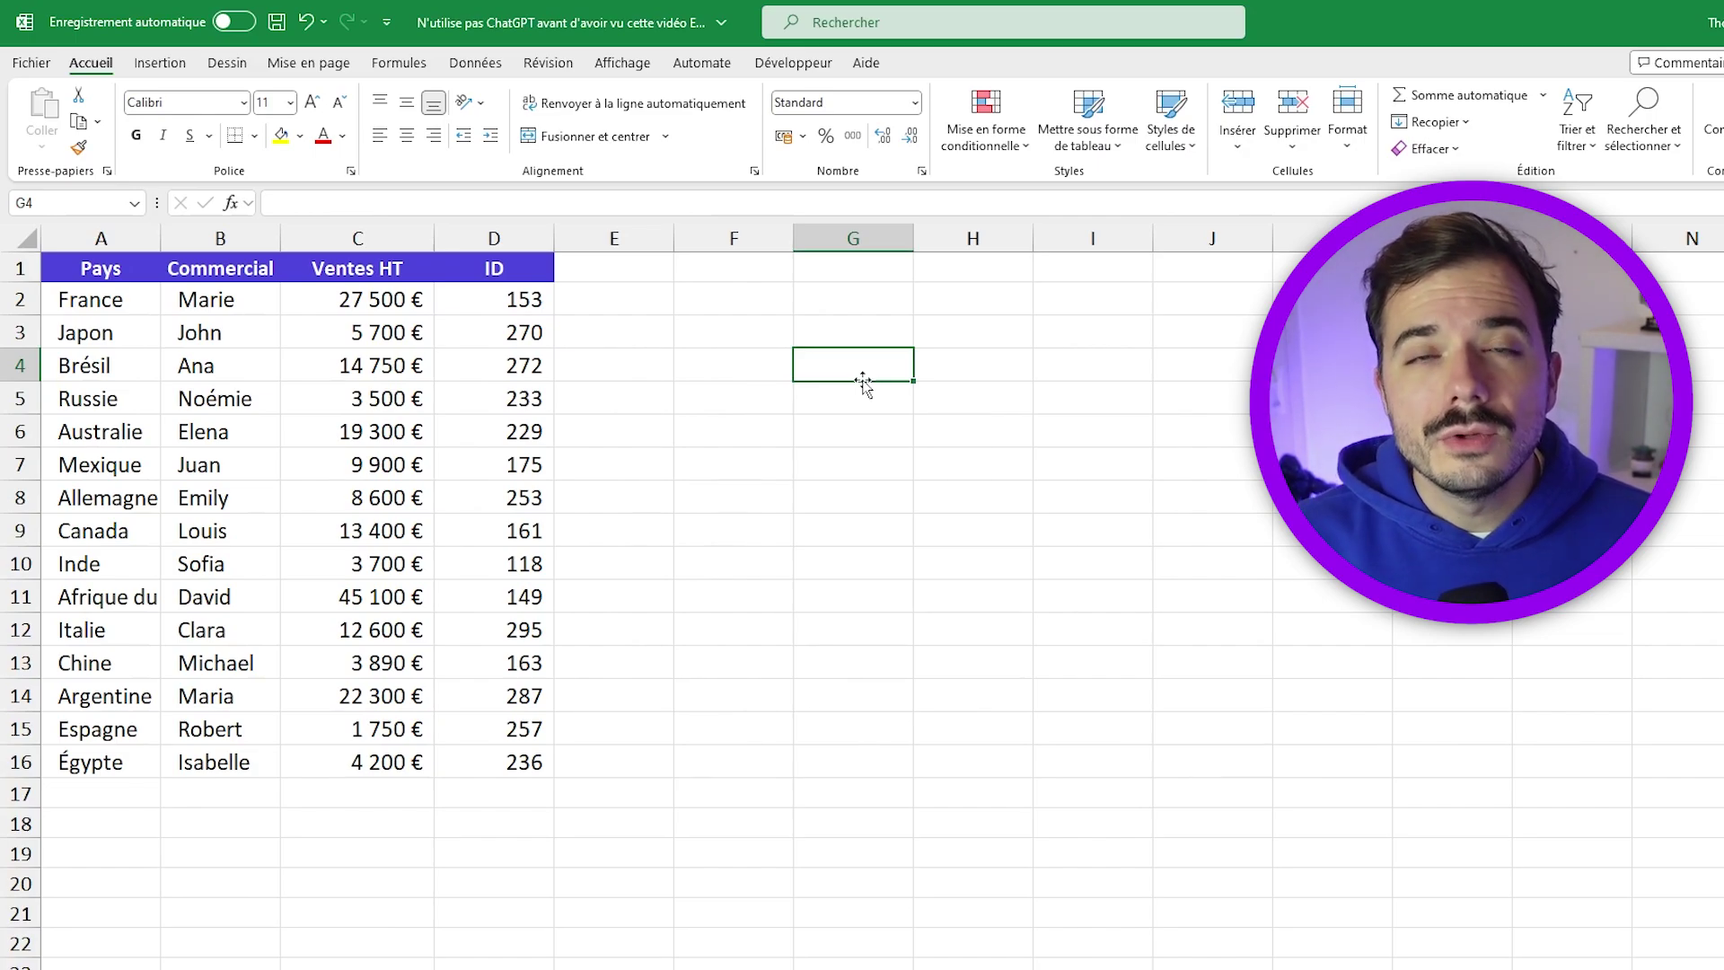
{"action": "left_click_drag", "start_coordinate": [367, 292], "coordinate": [523, 305]}
{"action": "left_click", "coordinate": [645, 307]}
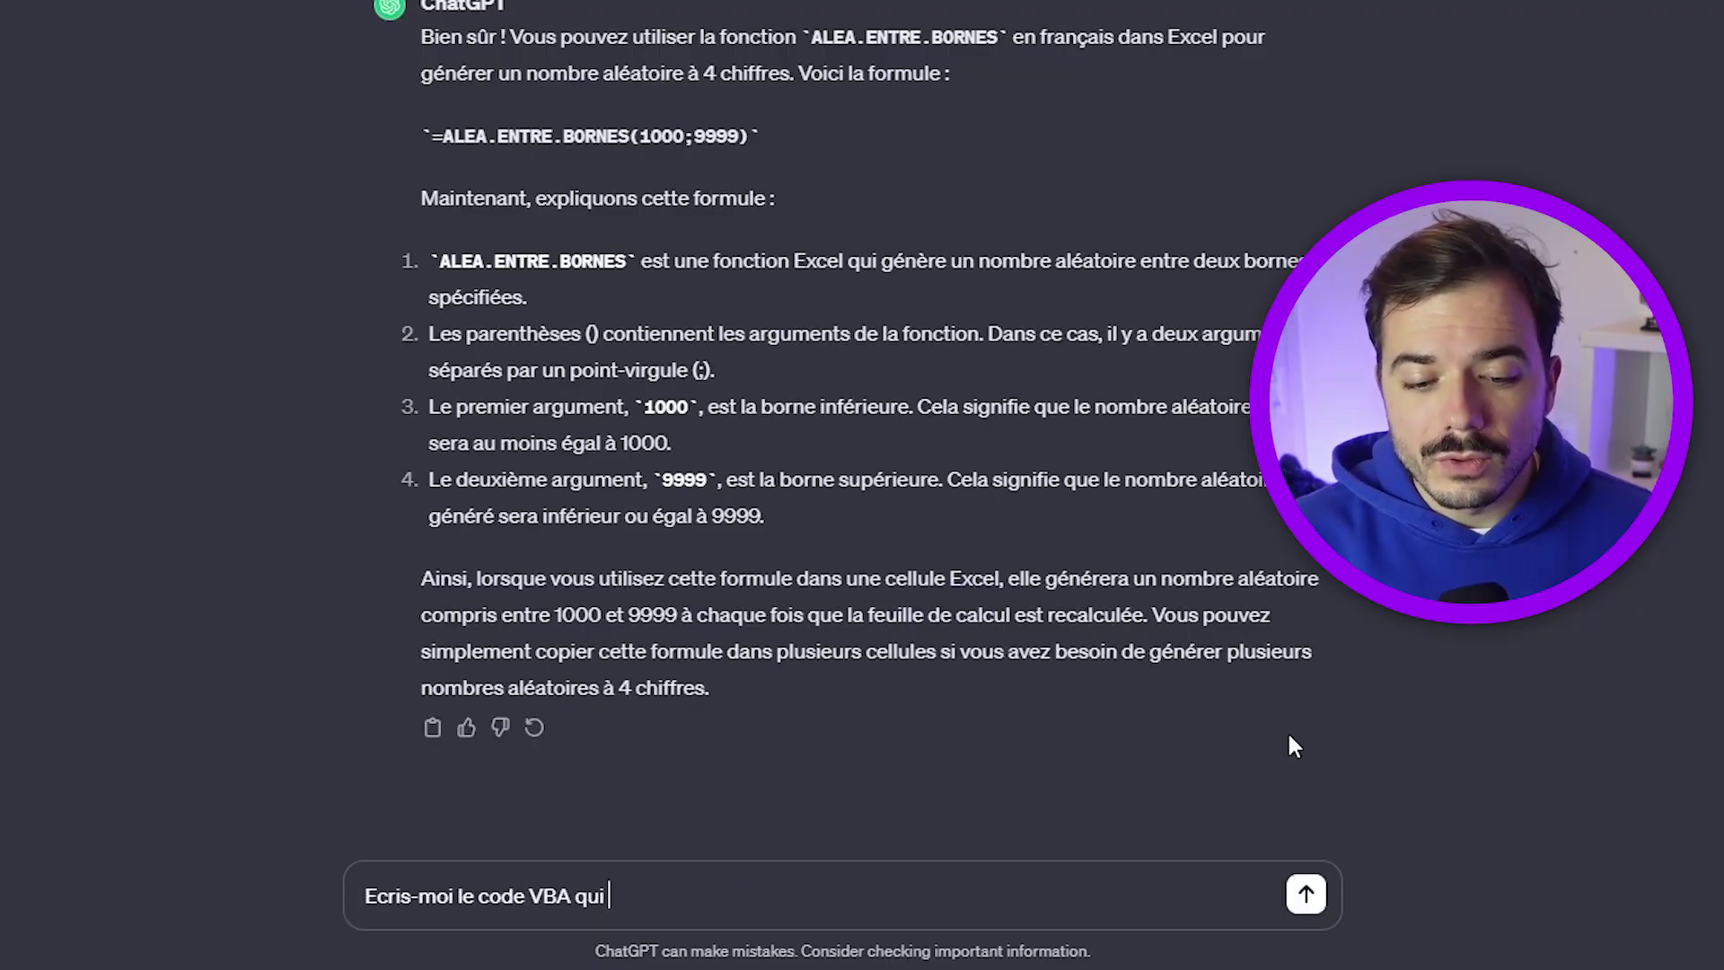
Step: Ask ChatGPT for VBA code that deletes every table row whose column C amount is a multiple of 500, with explanations of the code
{"action": "type", "text": "s lignes de mon tableau quand le montant de la colonne C est un multiple de 500"}
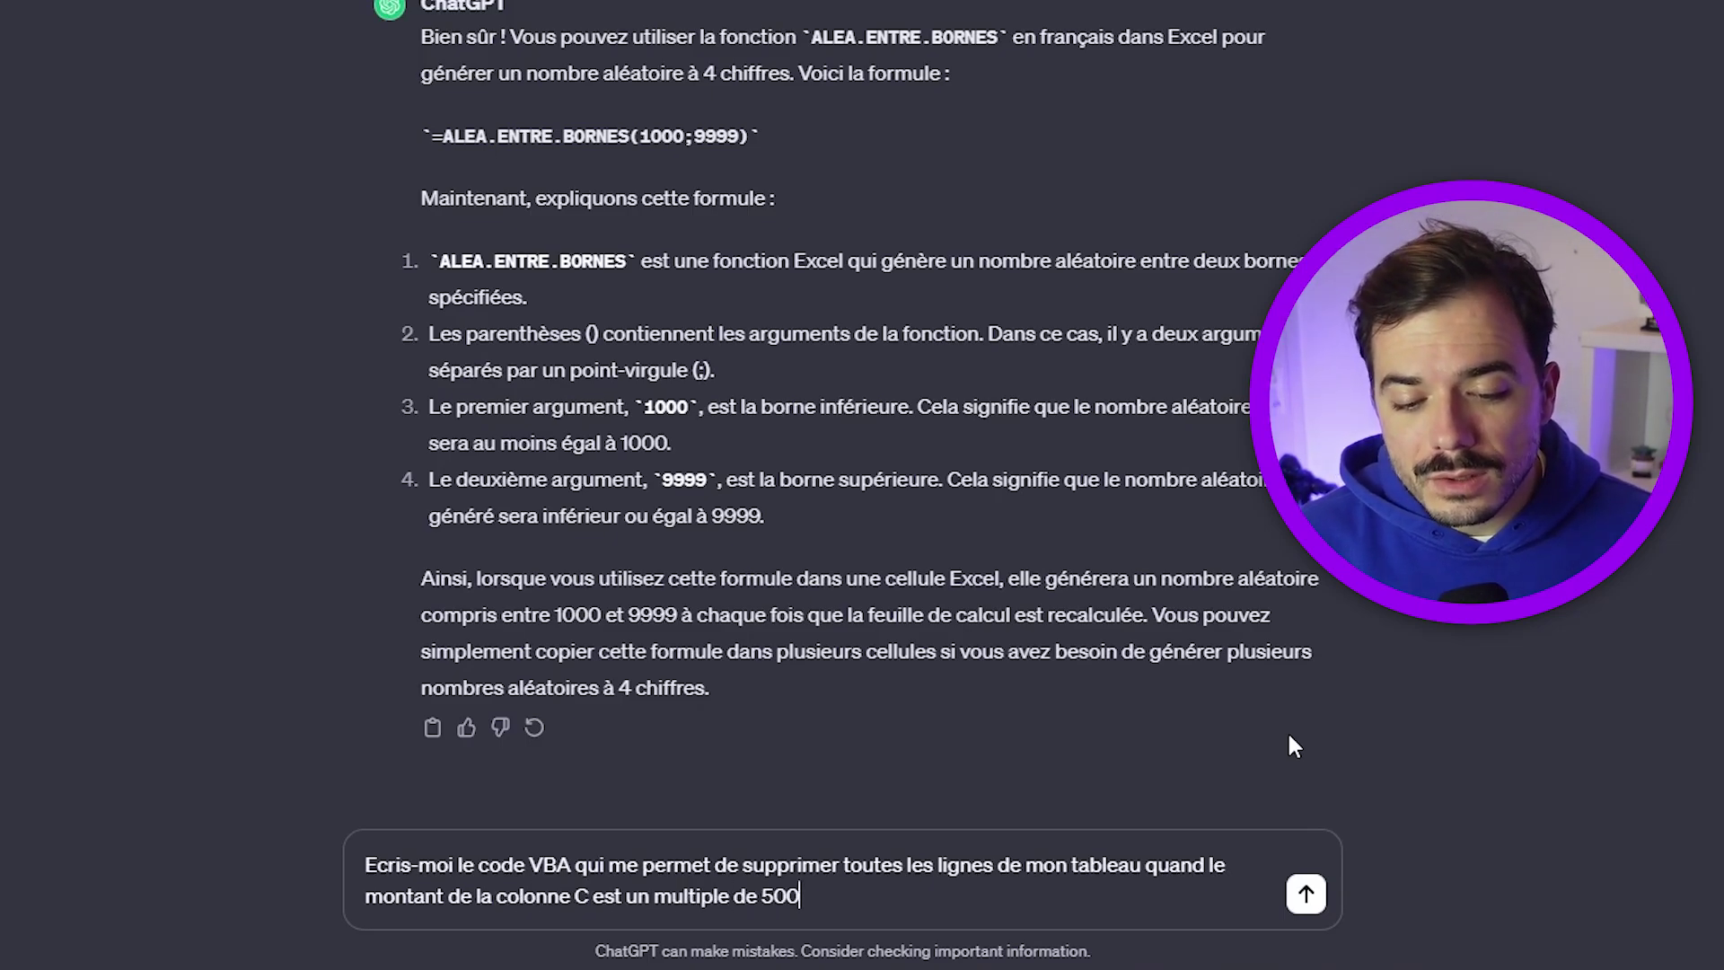
{"action": "type", "text": ". Fournis-moi des explications pour comprendre le code."}
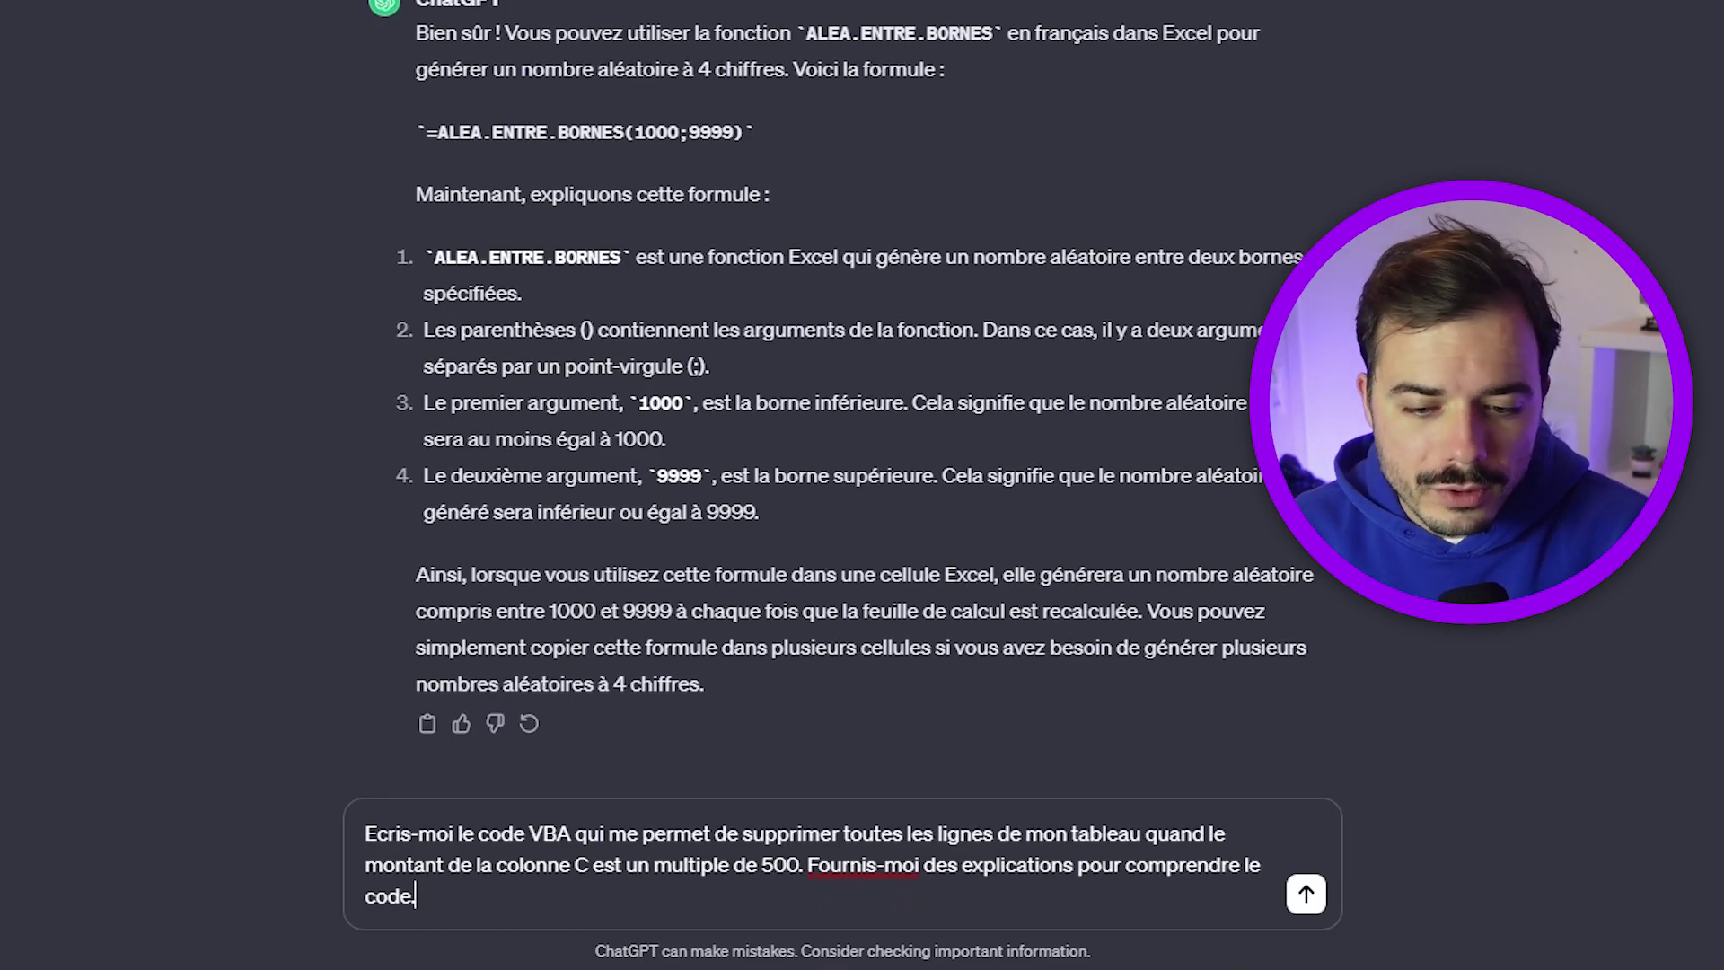
{"action": "key", "text": "Return"}
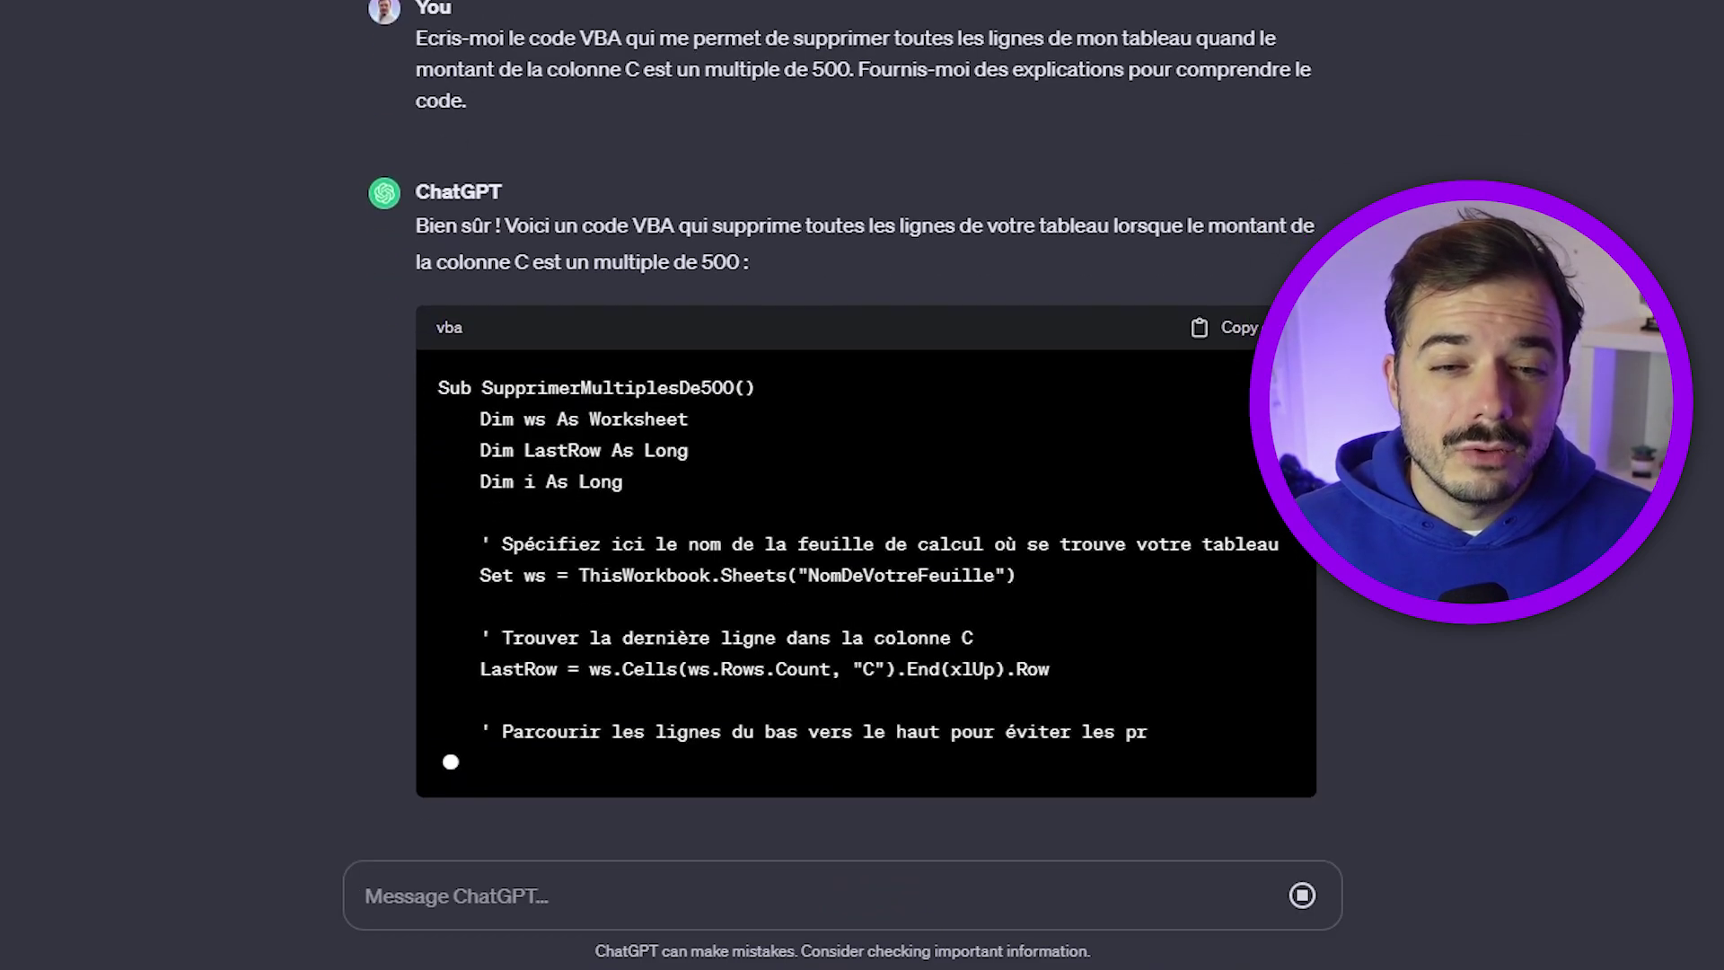
Step: Review the generated macro and its explanations, and copy the VBA code
{"action": "scroll", "coordinate": [1682, 184], "scroll_direction": "up", "scroll_amount": 2}
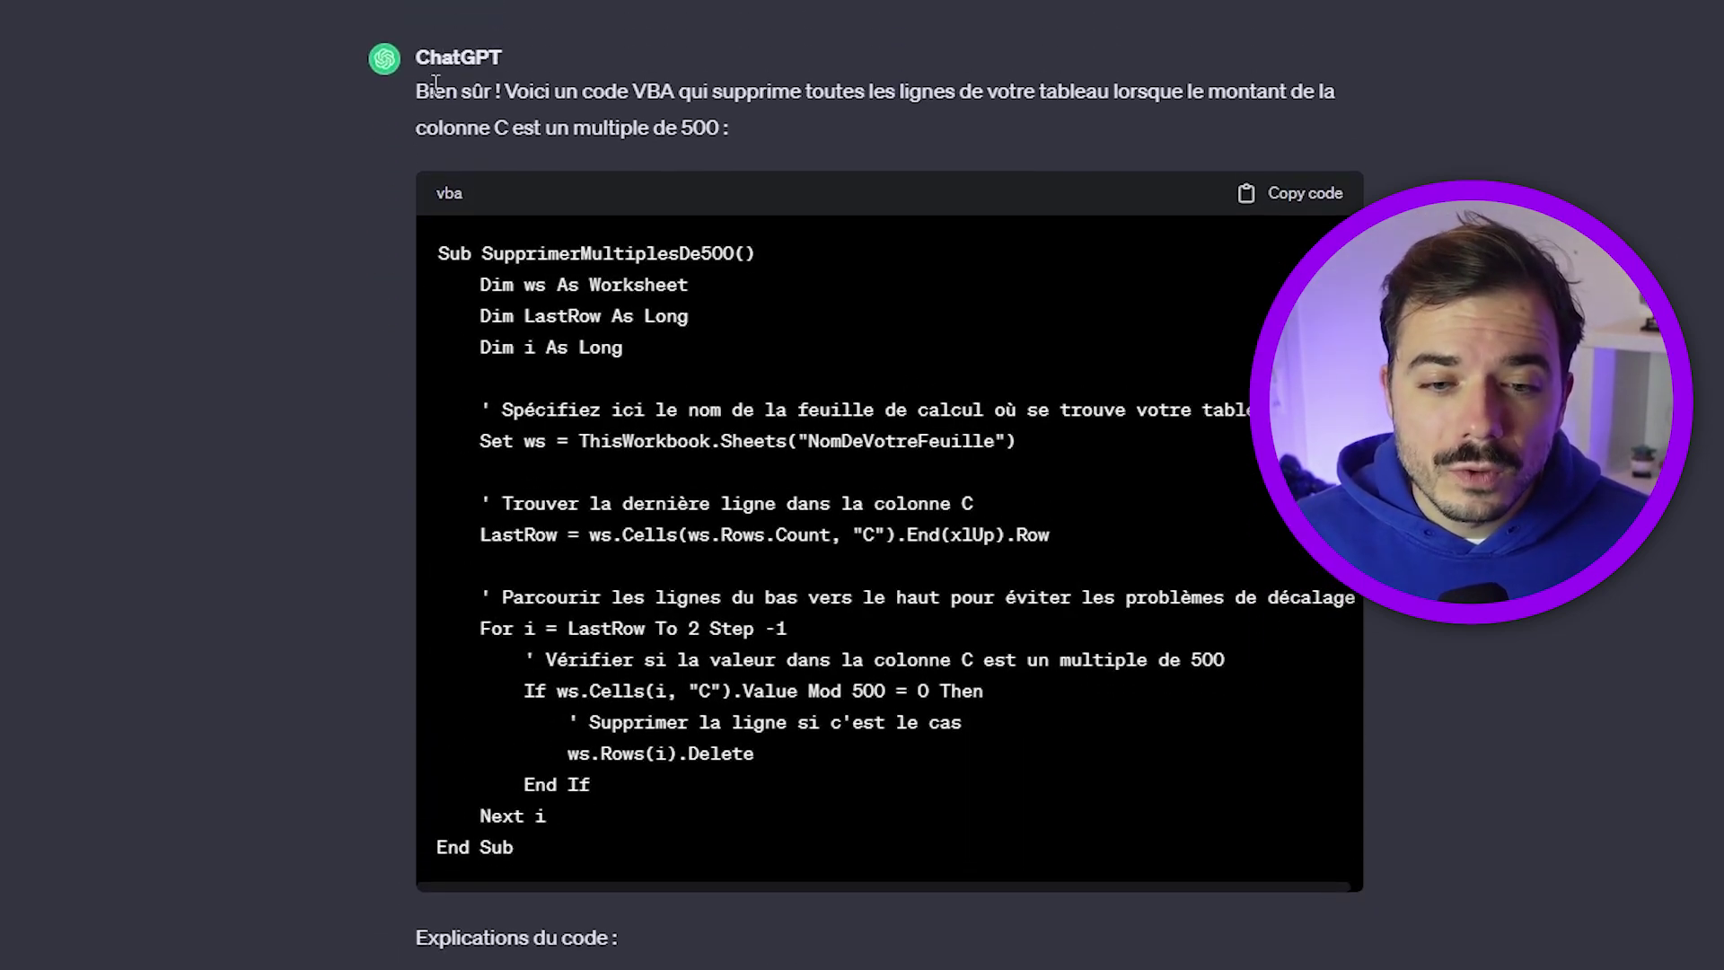
{"action": "scroll", "coordinate": [1531, 875], "scroll_direction": "down", "scroll_amount": 8}
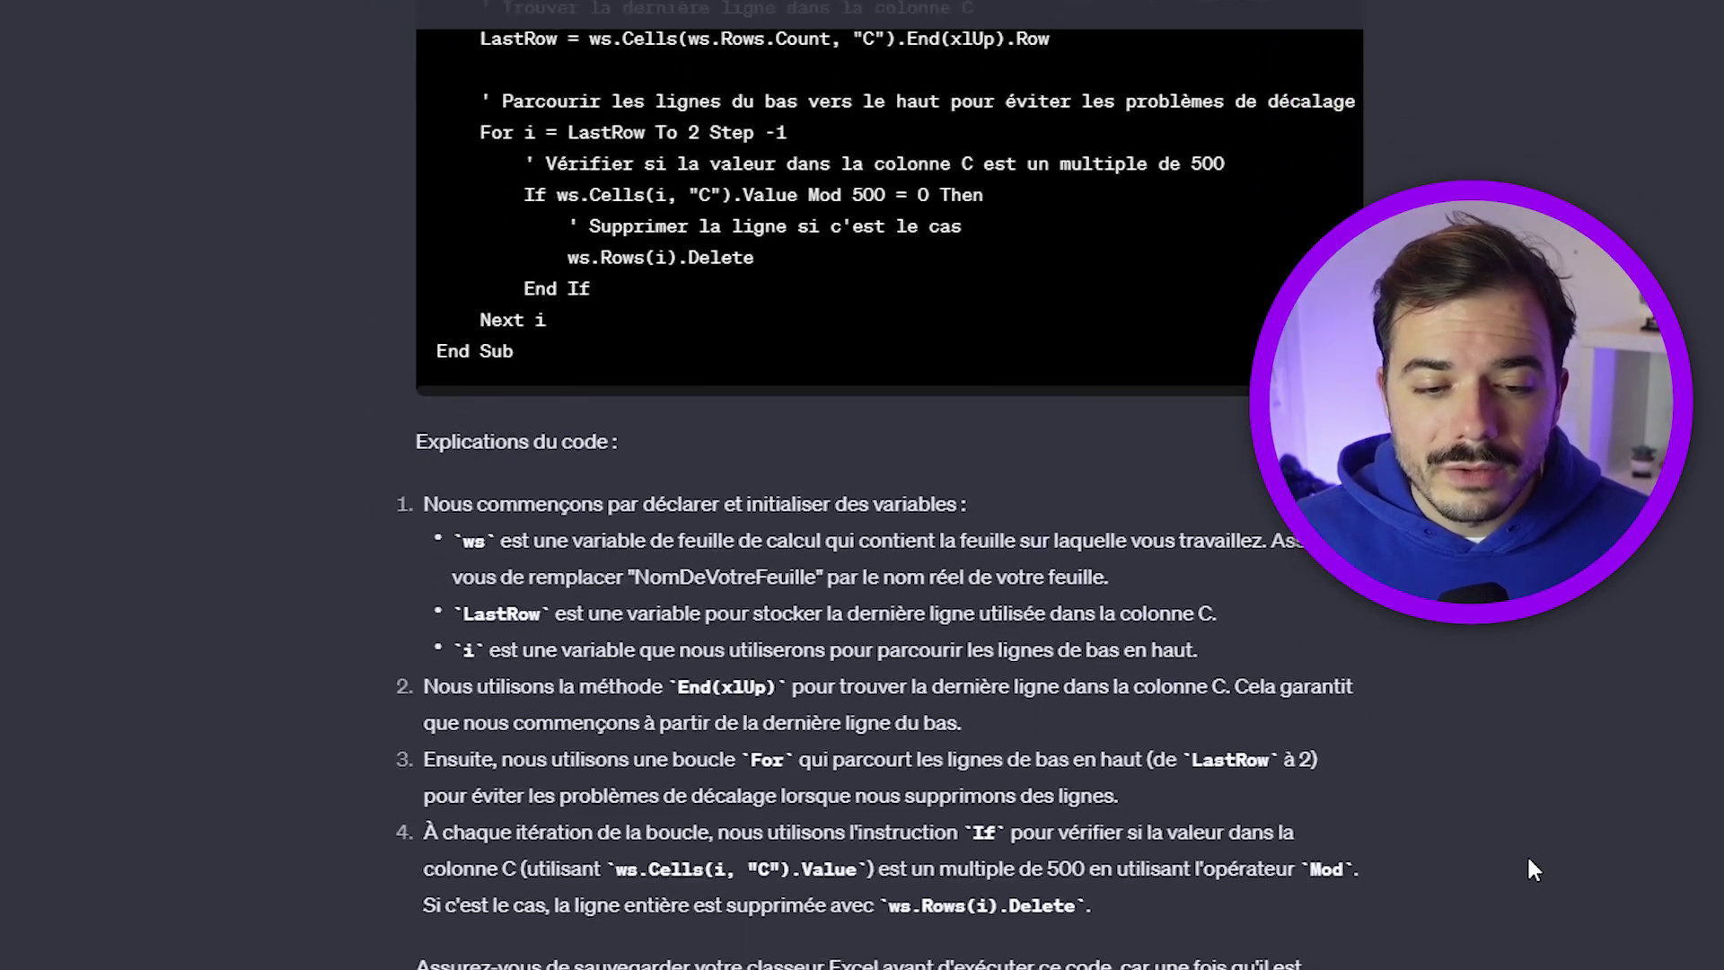
{"action": "scroll", "coordinate": [1629, 609], "scroll_direction": "up", "scroll_amount": 8}
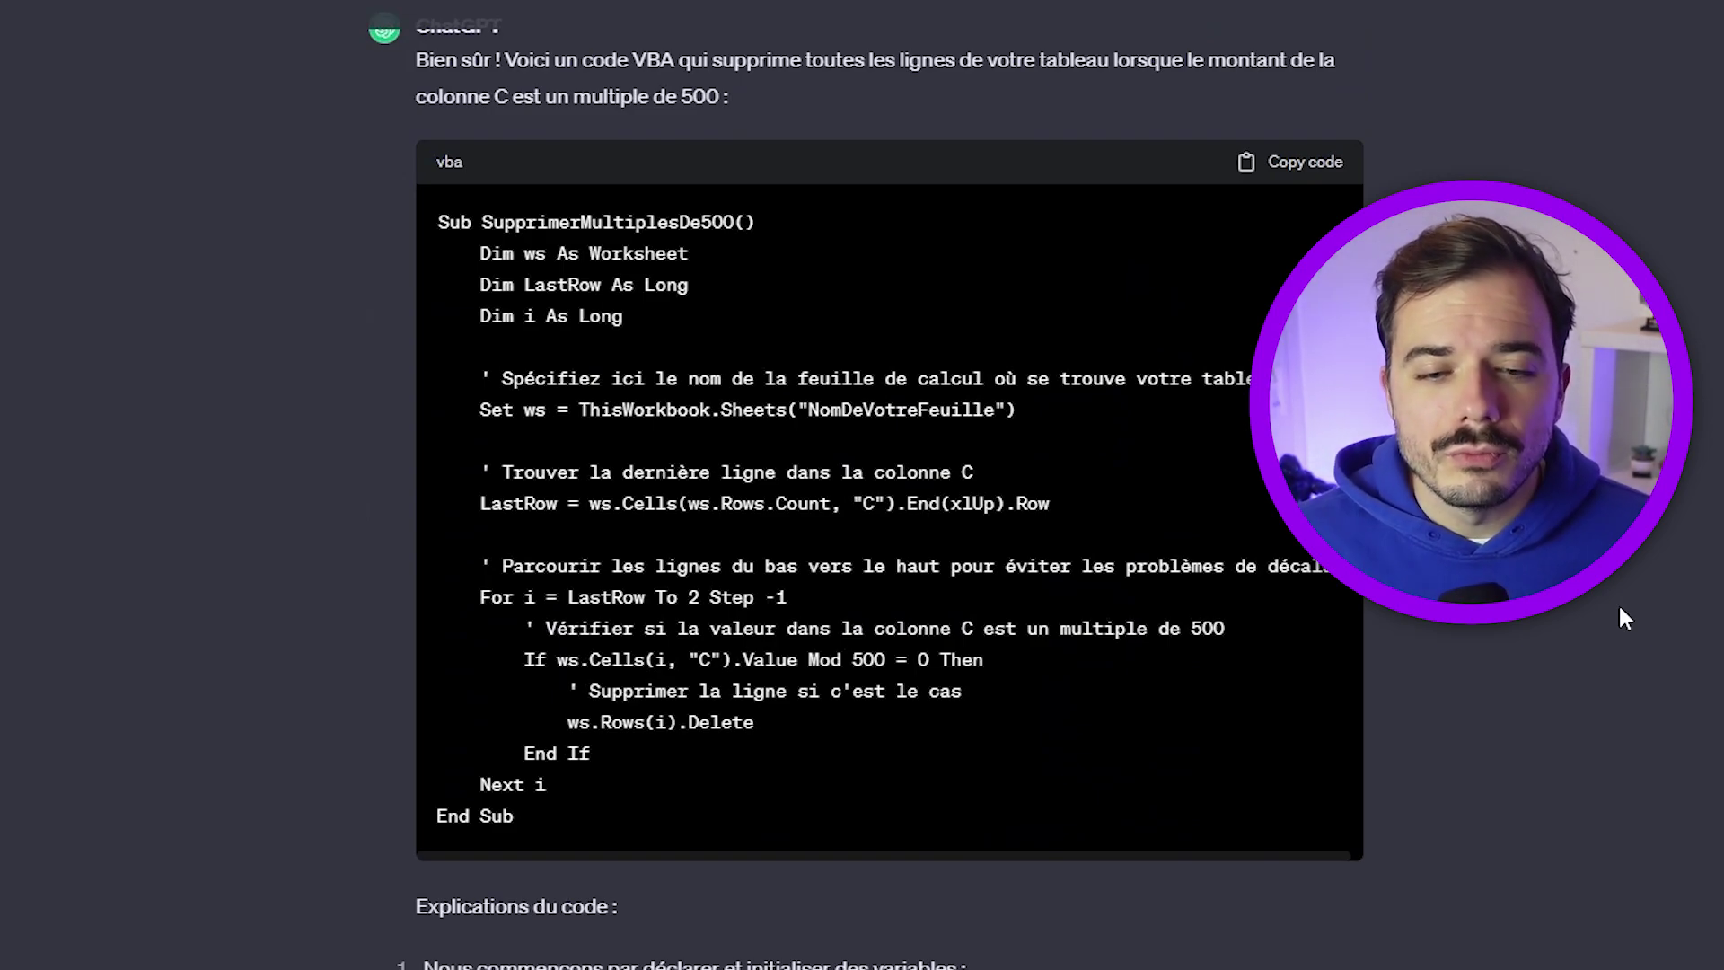
{"action": "left_click", "coordinate": [1258, 164]}
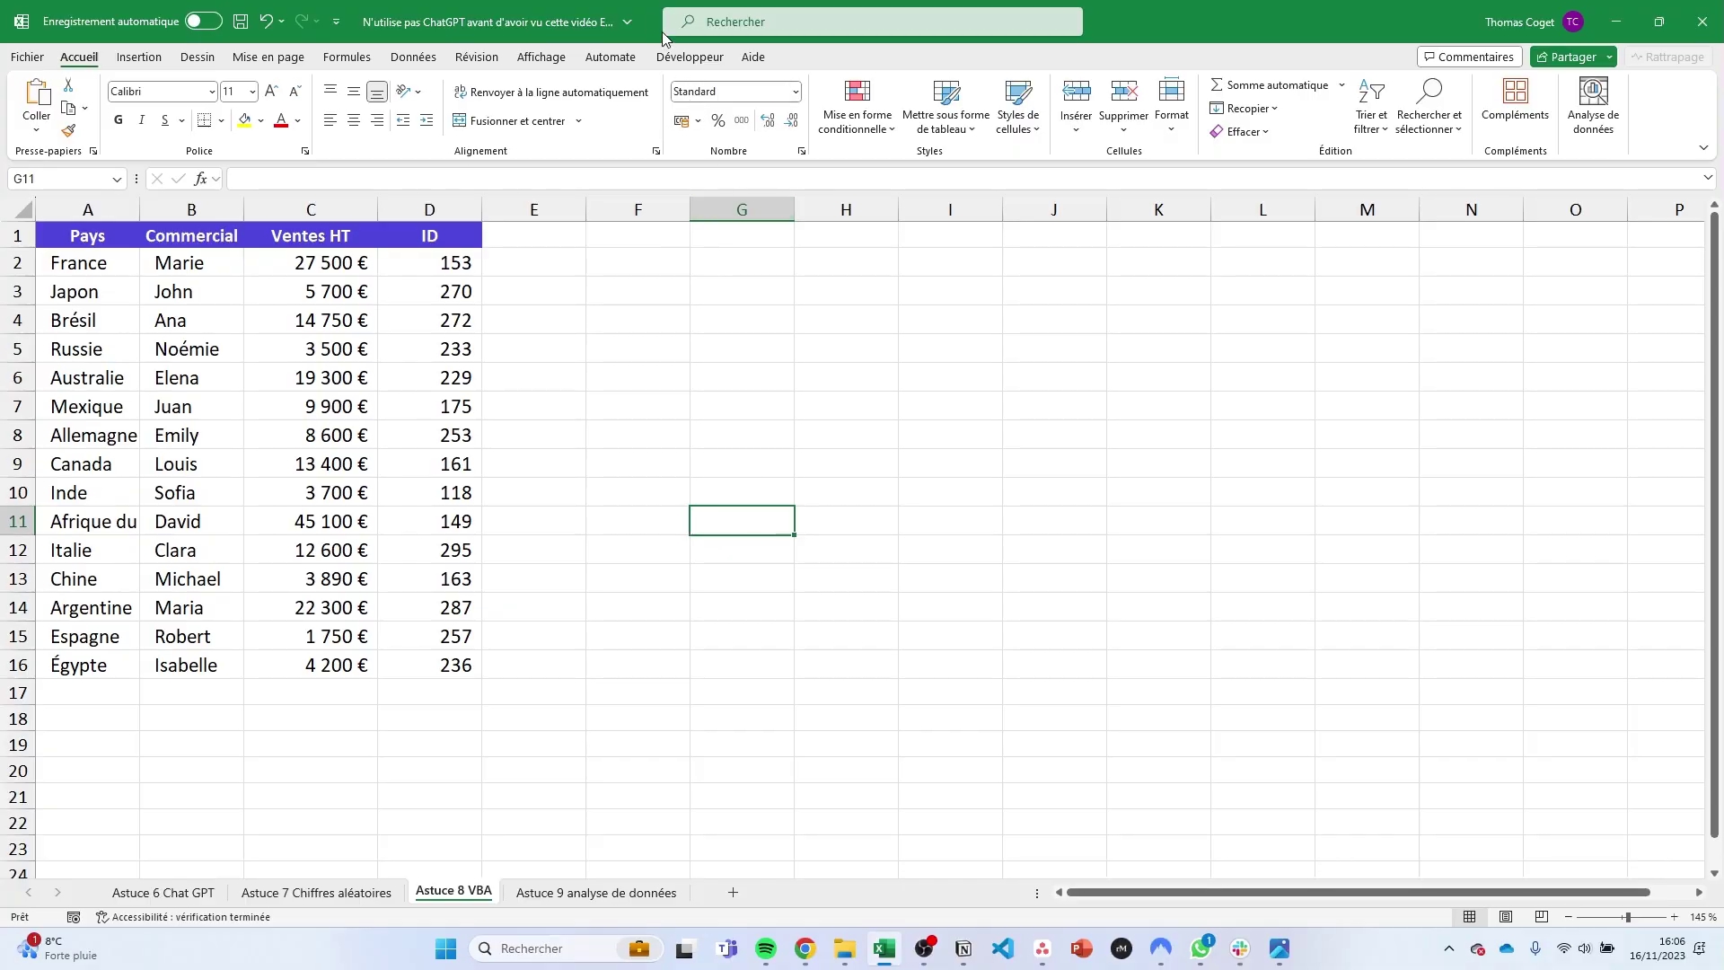
Step: Insert a new module in the workbook's VBA project in Excel, paste the copied macro code into it, and close the Visual Basic editor
{"action": "left_click", "coordinate": [687, 57]}
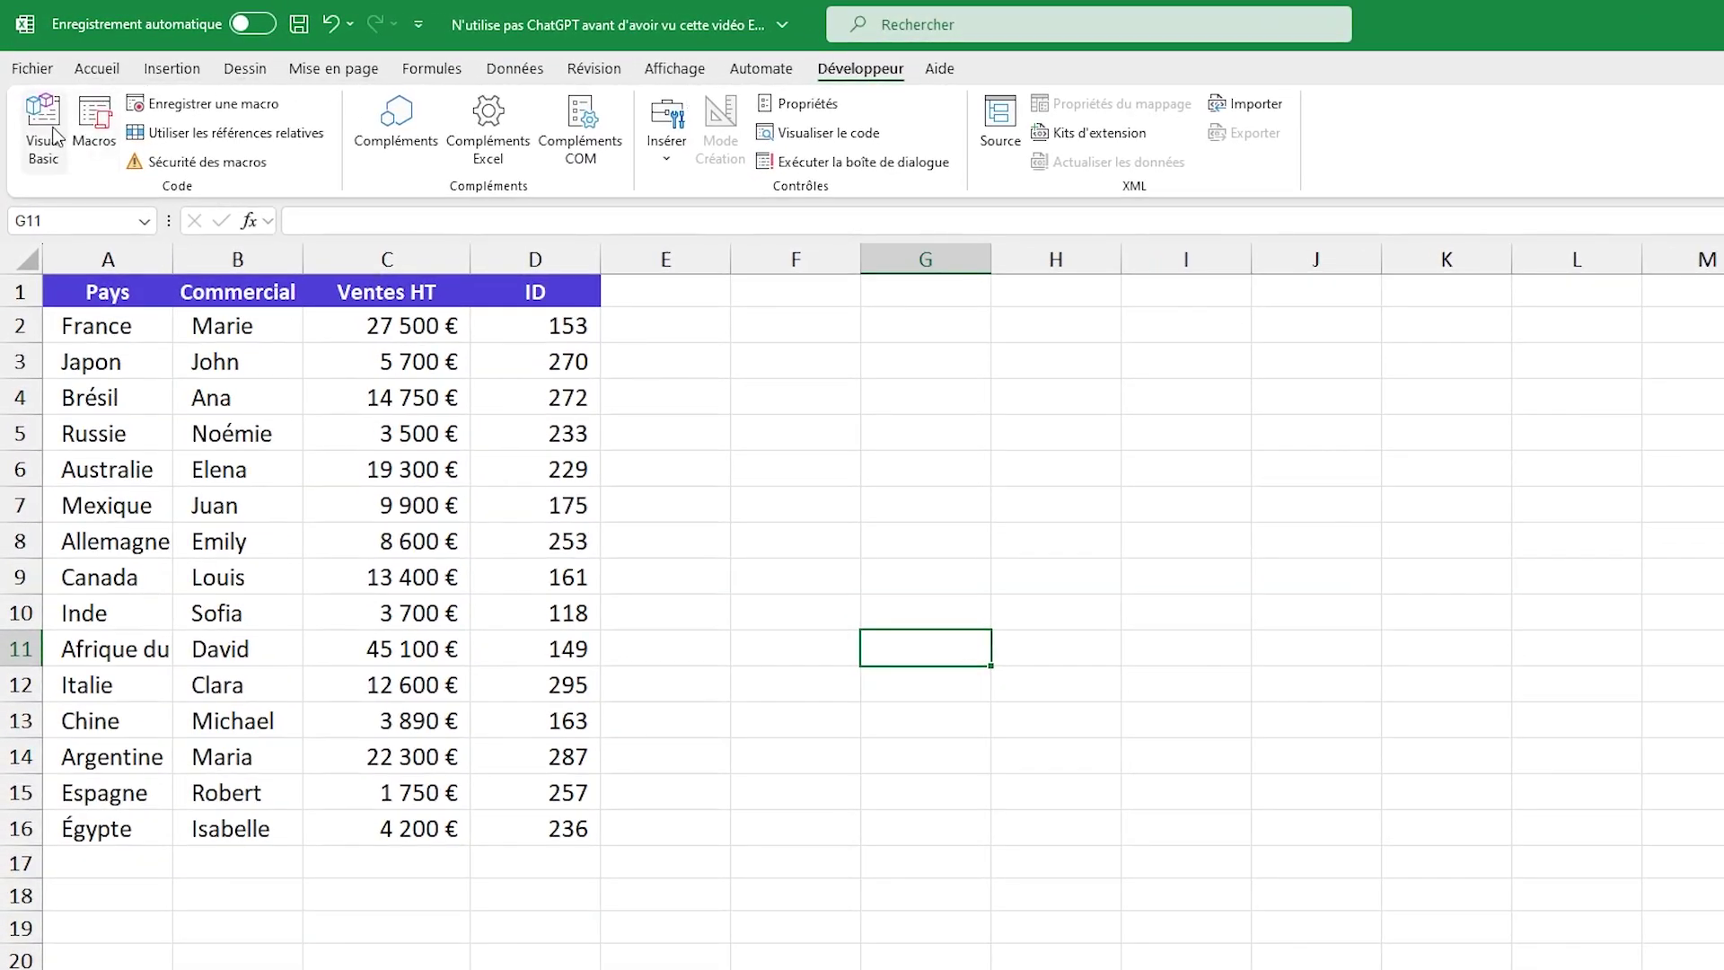
{"action": "left_click", "coordinate": [51, 126]}
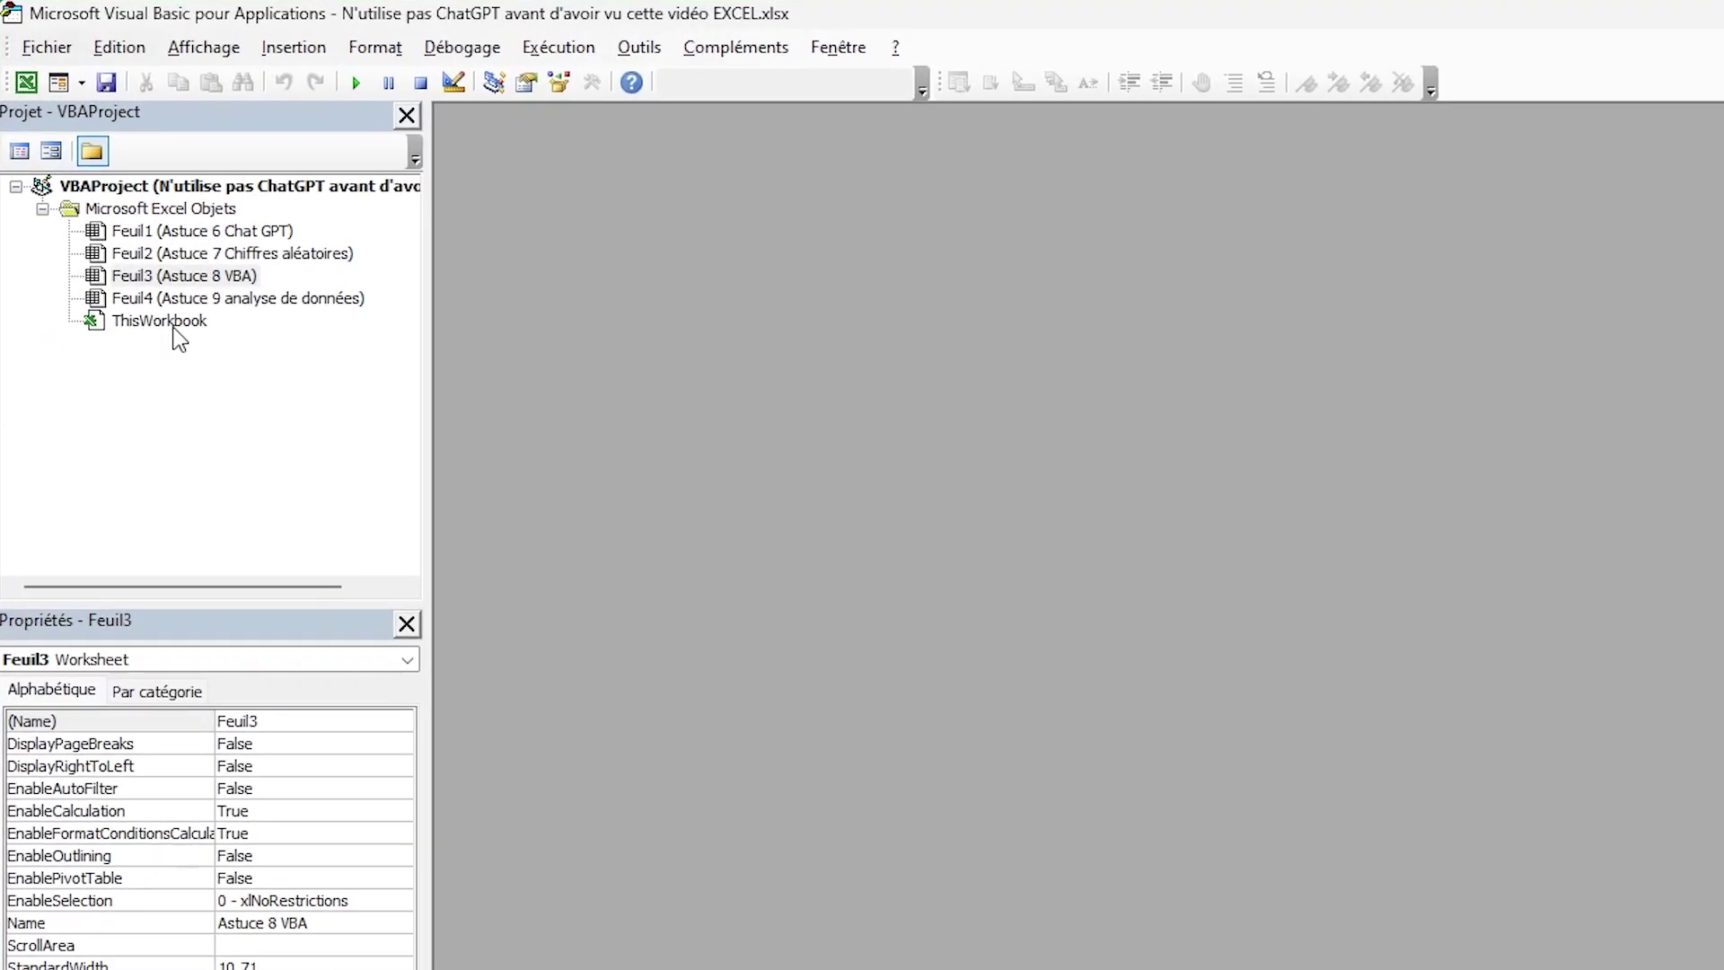
{"action": "right_click", "coordinate": [175, 325]}
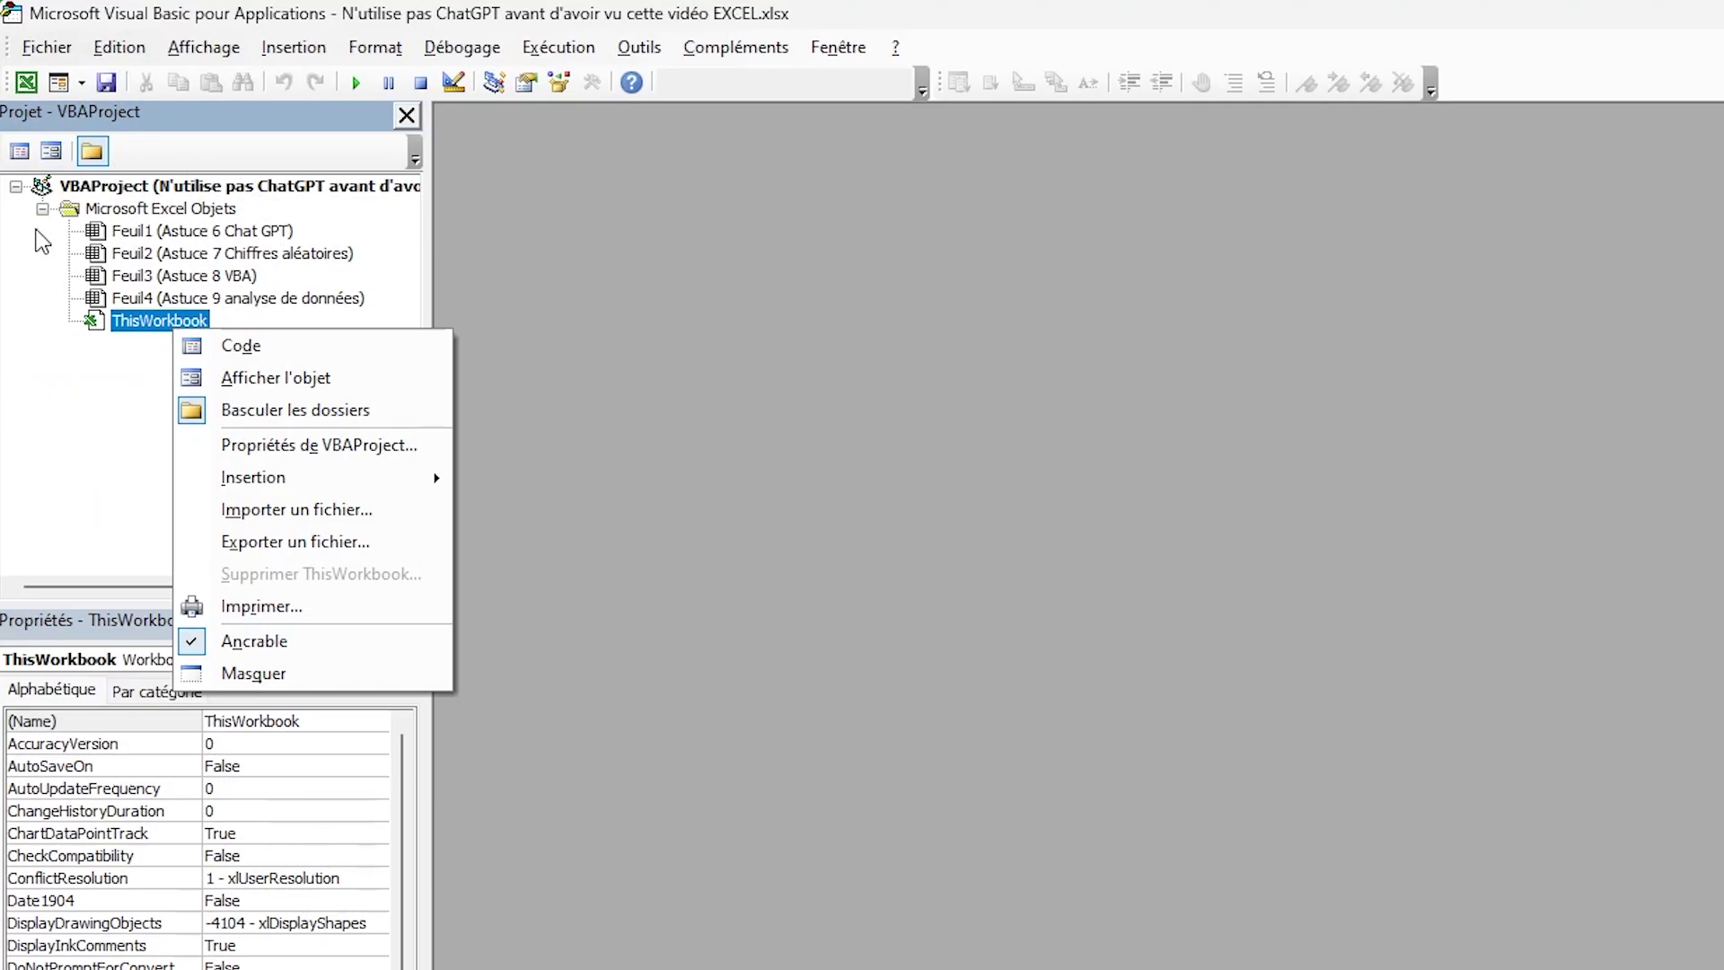
{"action": "mouse_move", "coordinate": [303, 478]}
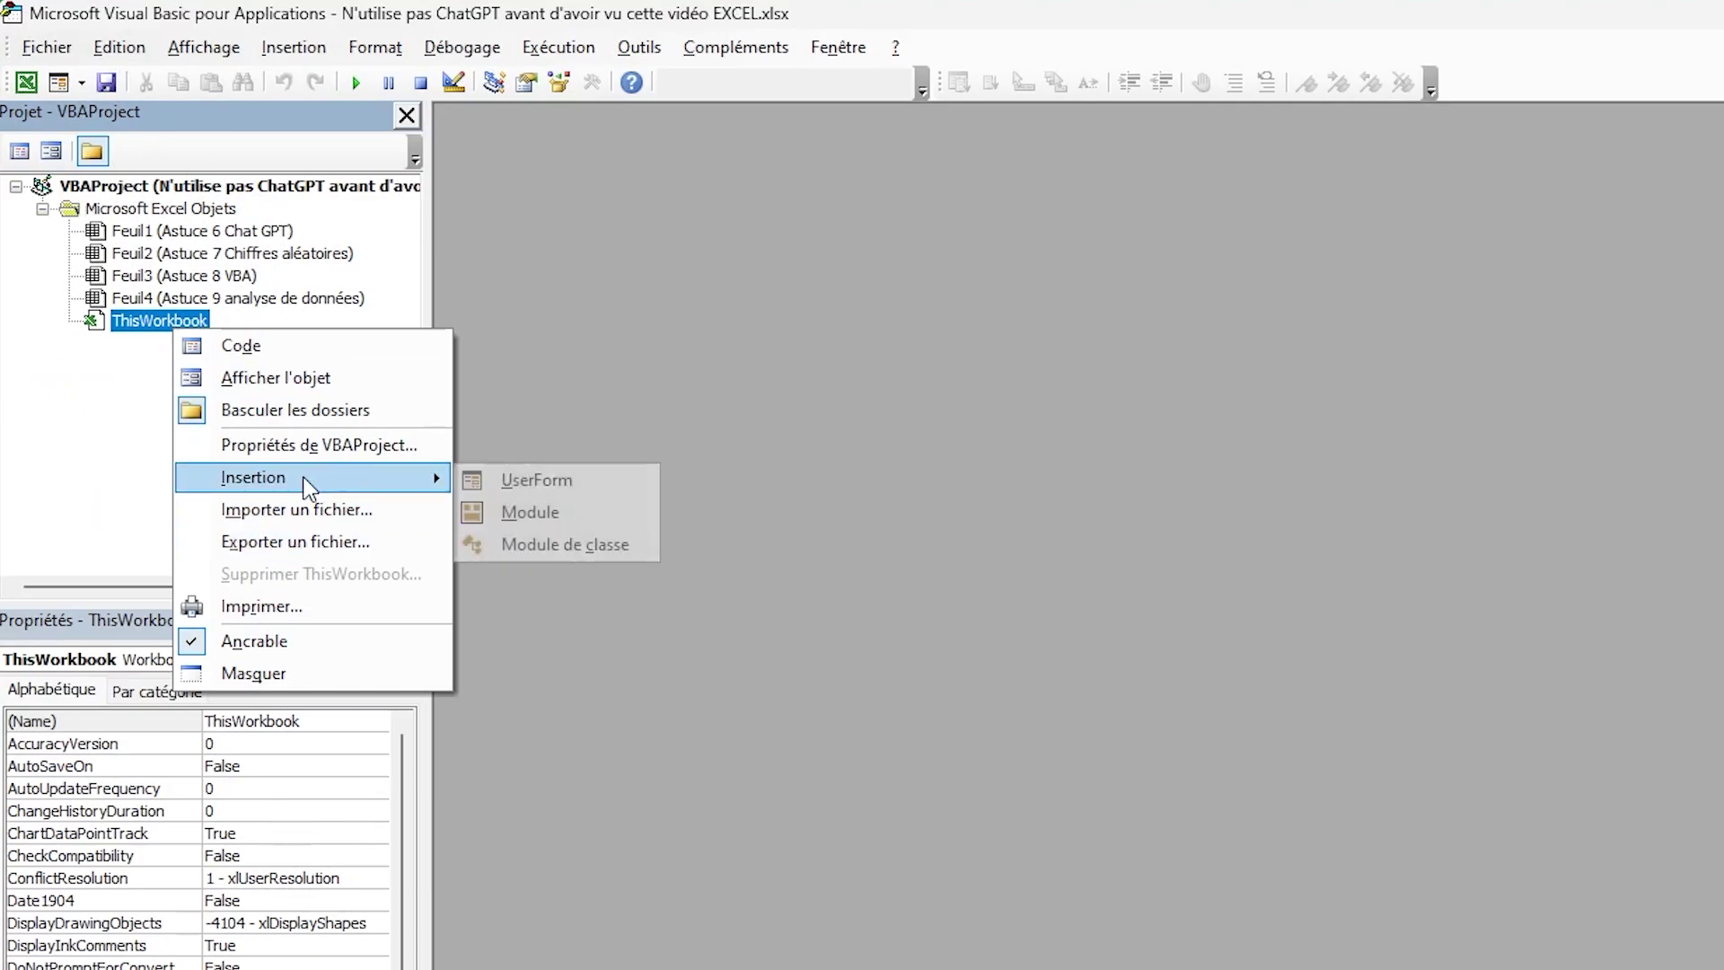
{"action": "left_click", "coordinate": [643, 525]}
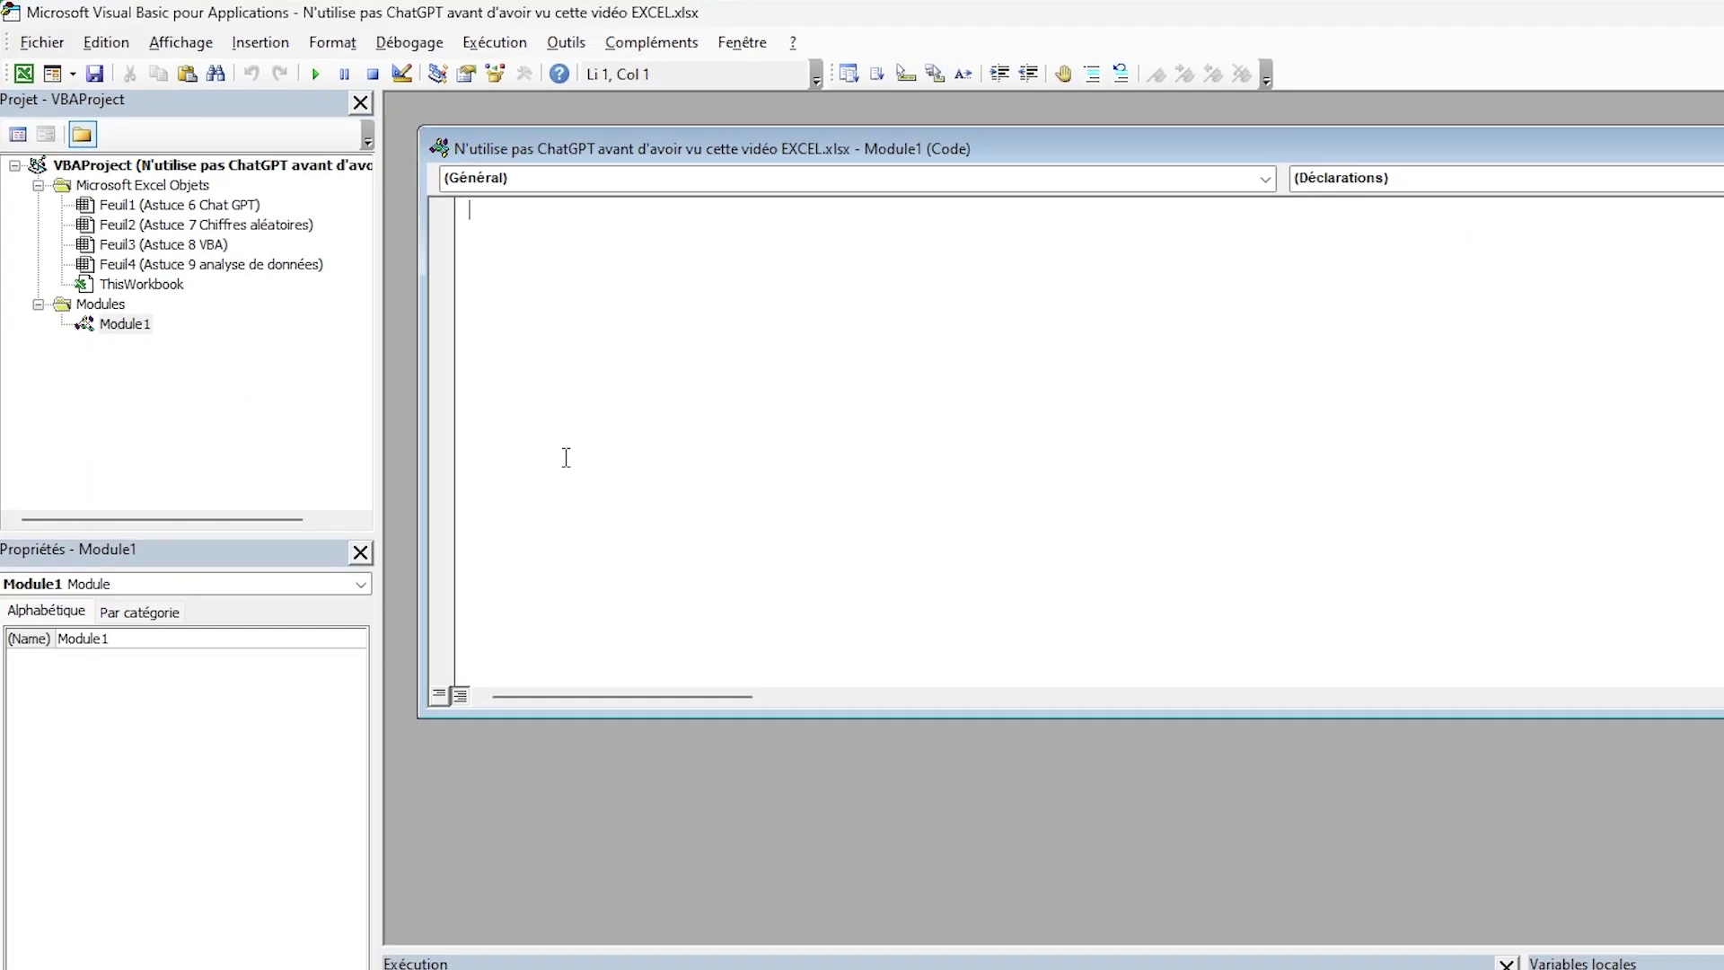
{"action": "key", "text": "ctrl+v"}
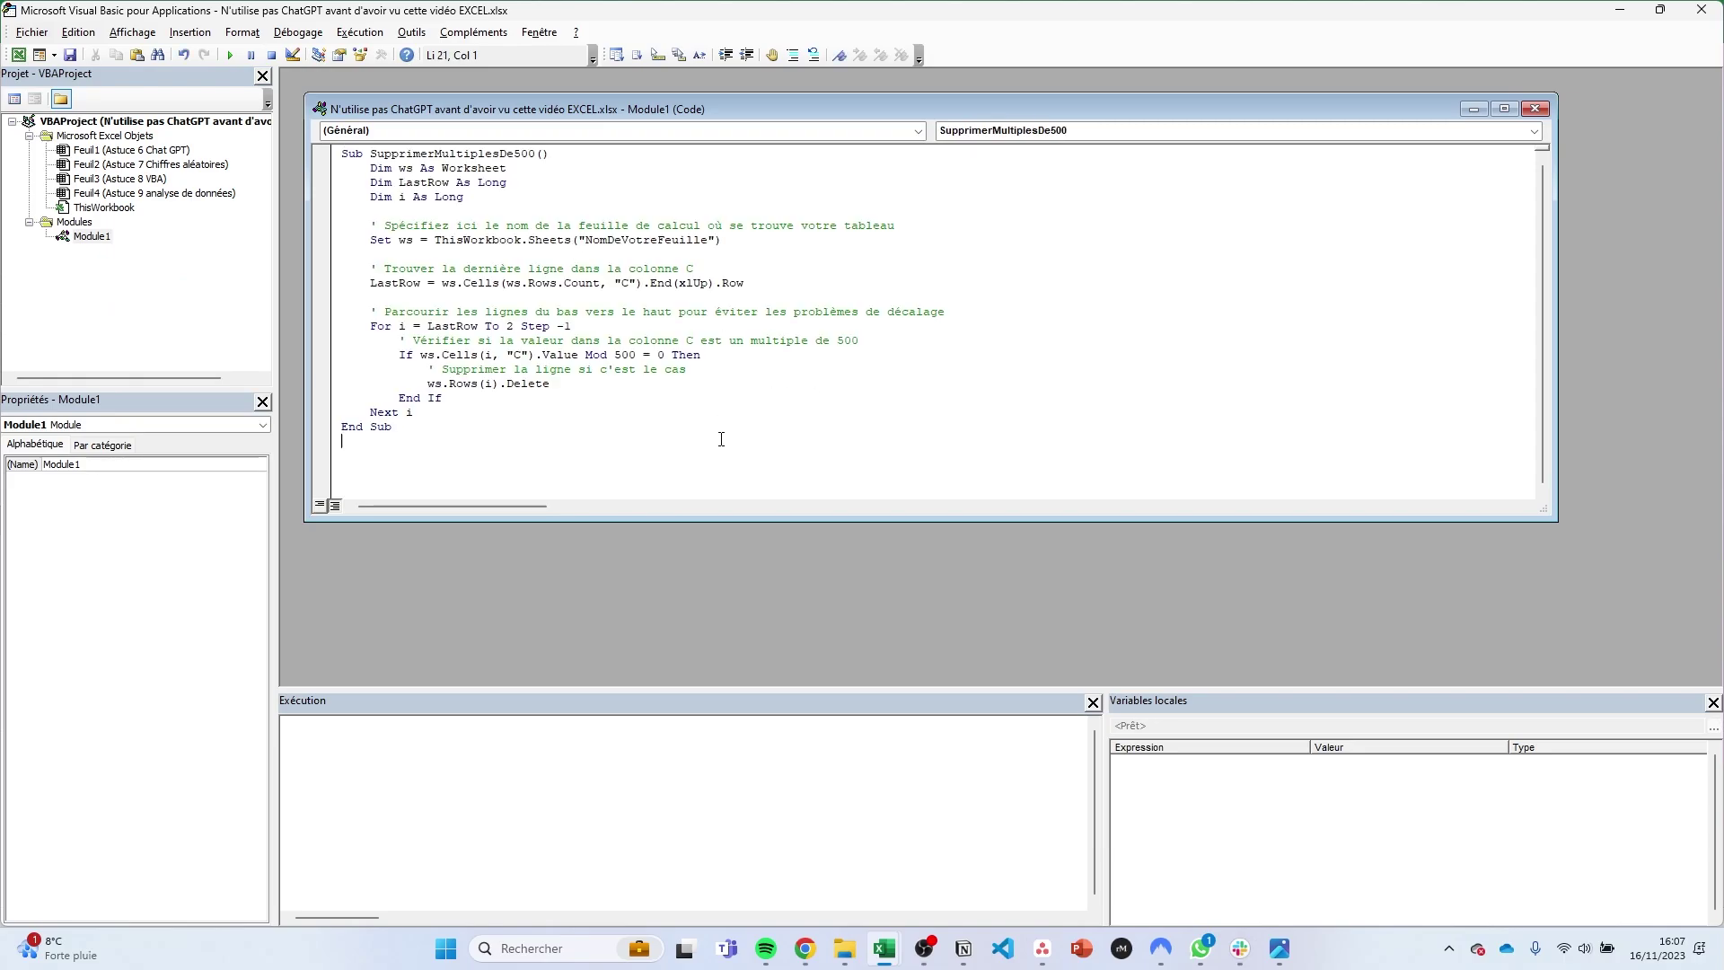
{"action": "left_click", "coordinate": [1704, 9]}
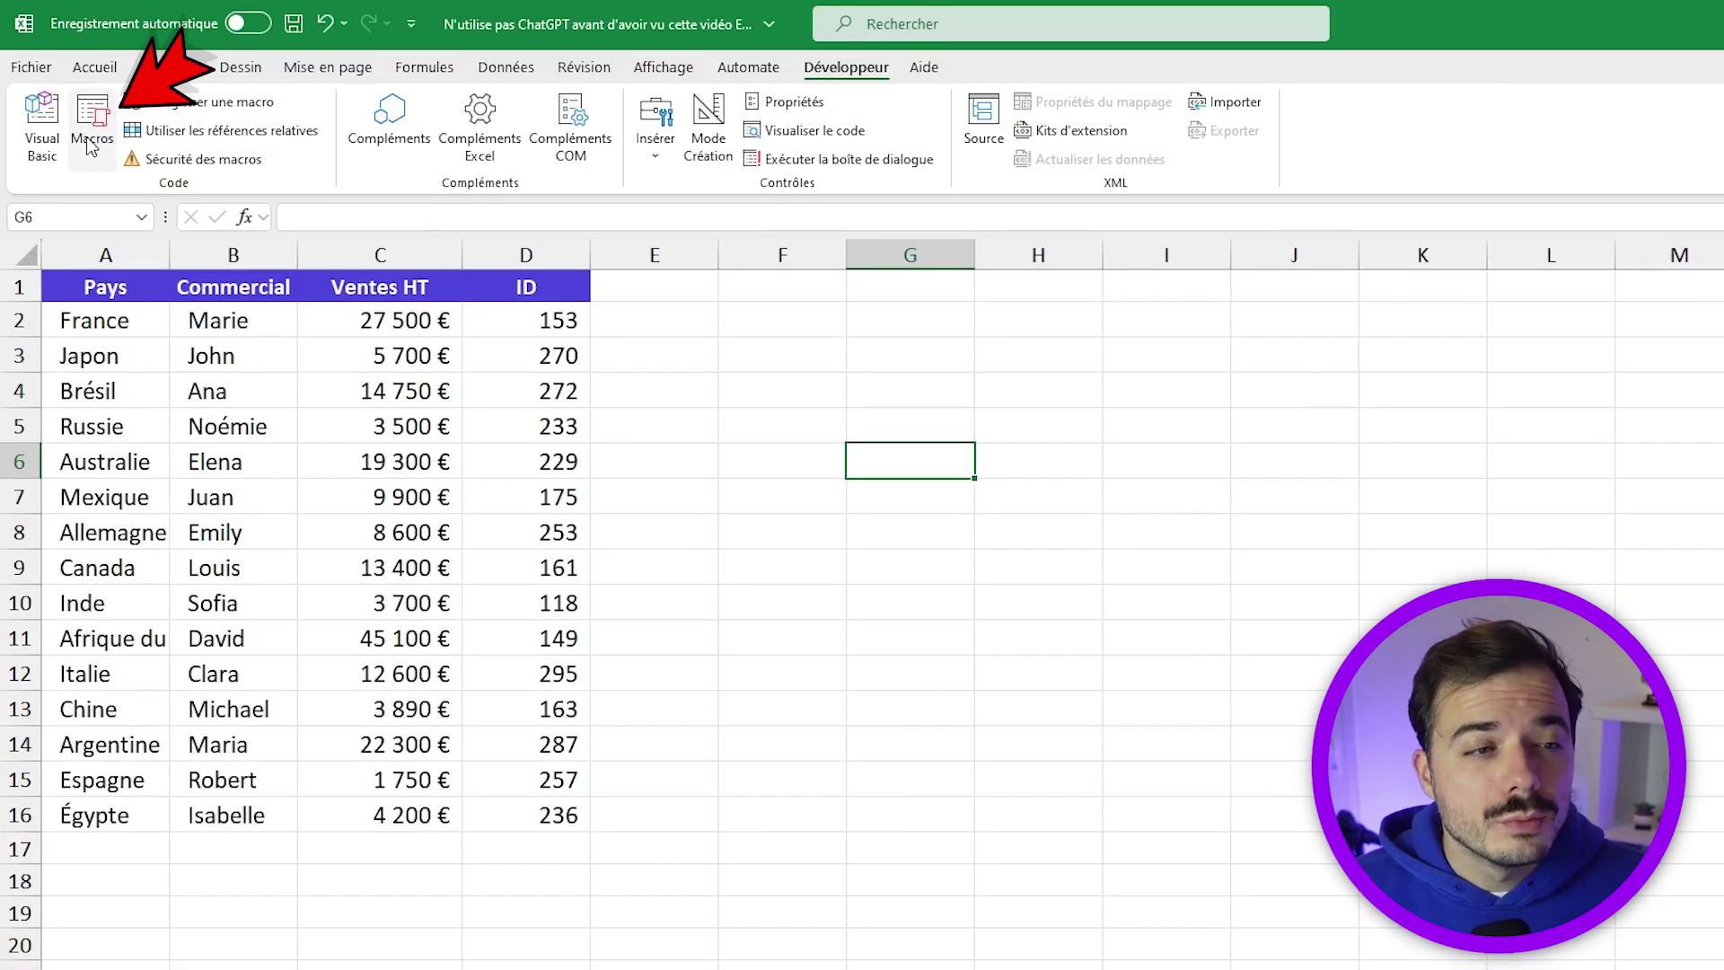
Step: Run the SupprimerMultiplesDe500 macro on the table and open the debugger
{"action": "left_click", "coordinate": [92, 115]}
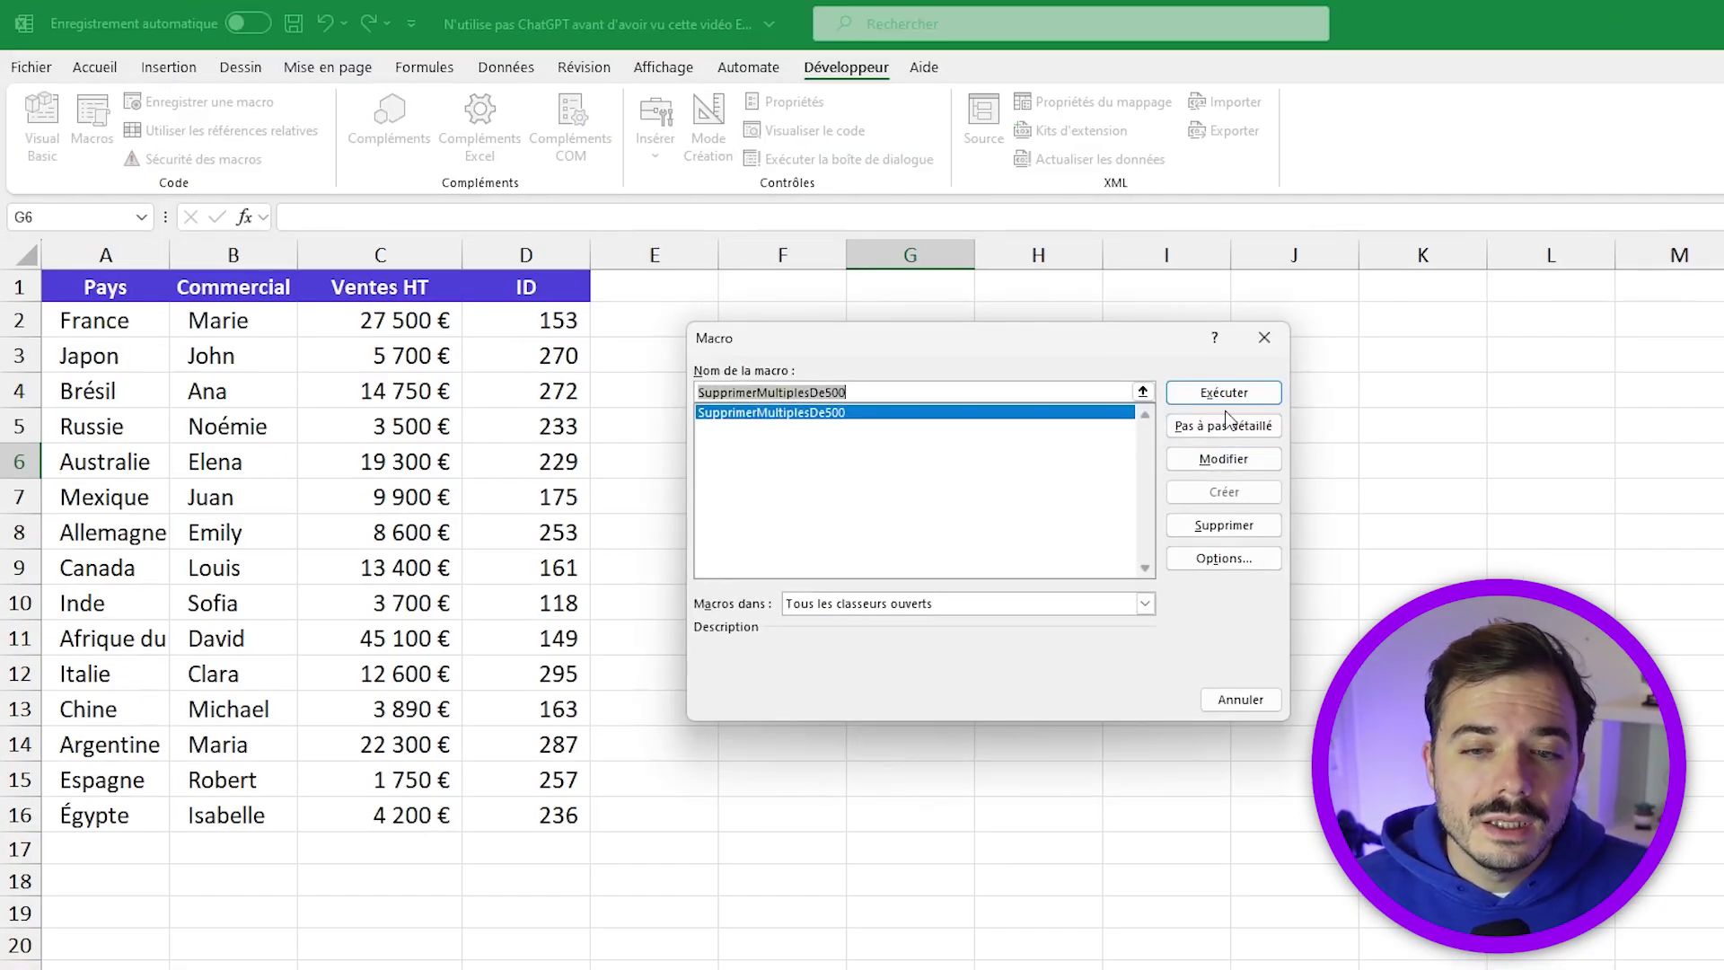
{"action": "left_click", "coordinate": [1249, 396]}
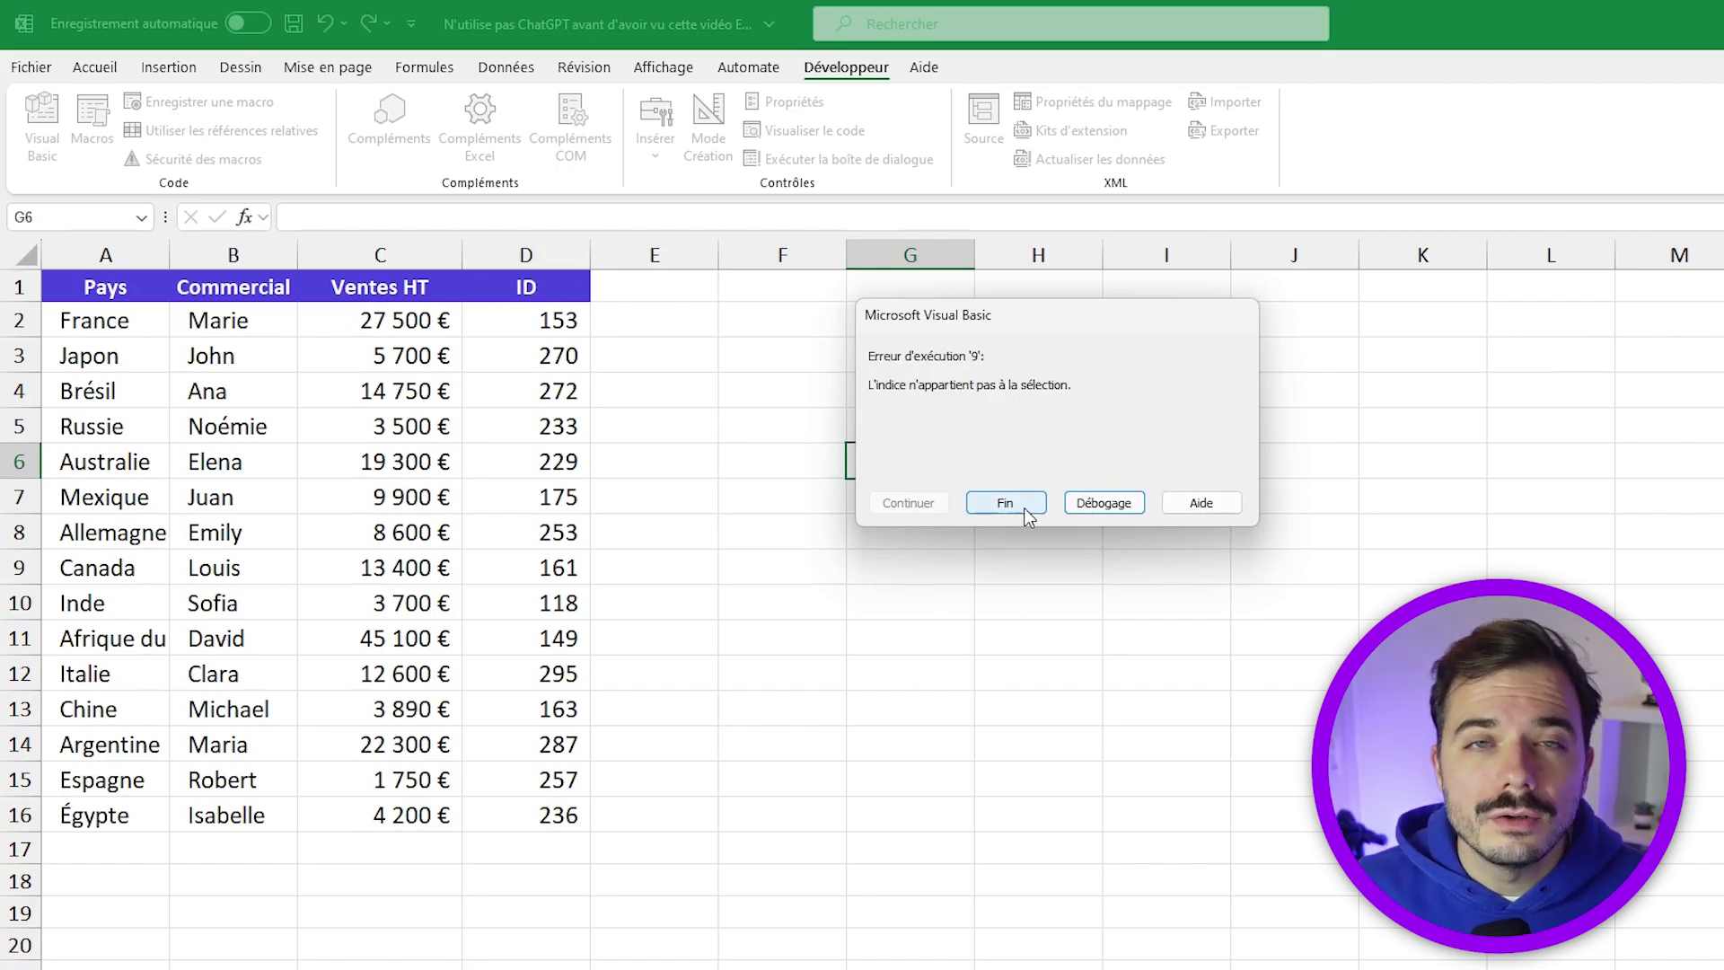
{"action": "left_click", "coordinate": [1094, 505]}
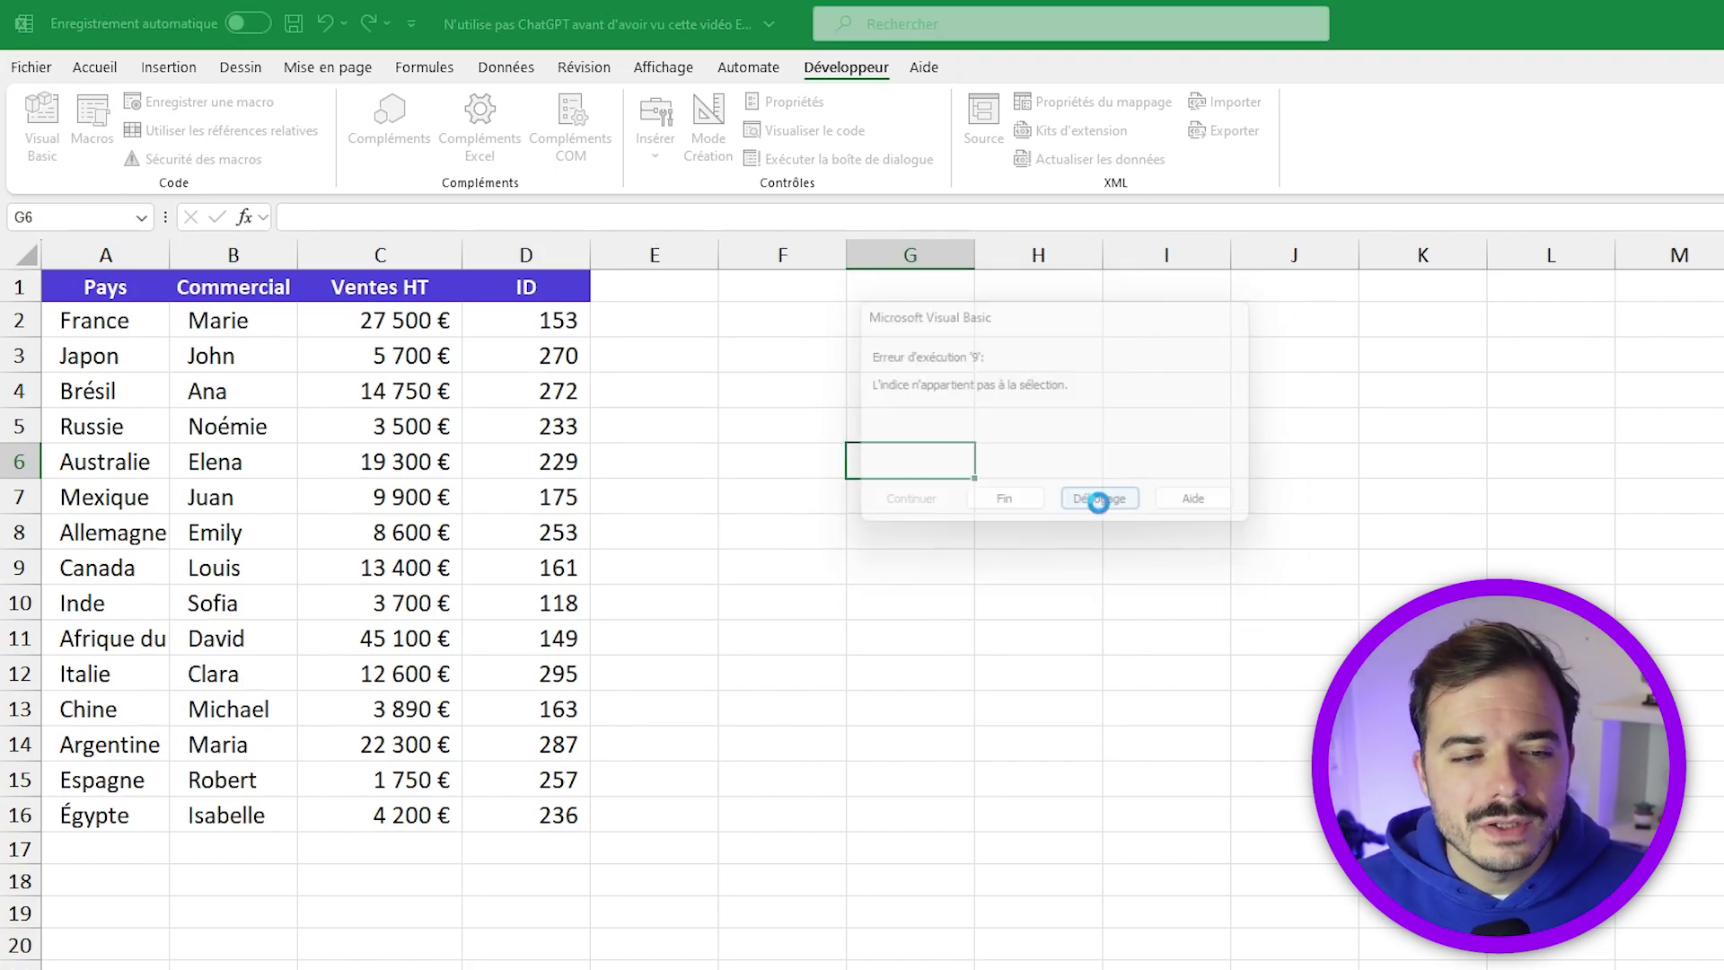
Step: Replace the NomDeVotreFeuille placeholder in the macro's Set ws line with the sheet name "Astuce 8 VBA"
{"action": "left_click", "coordinate": [907, 290]}
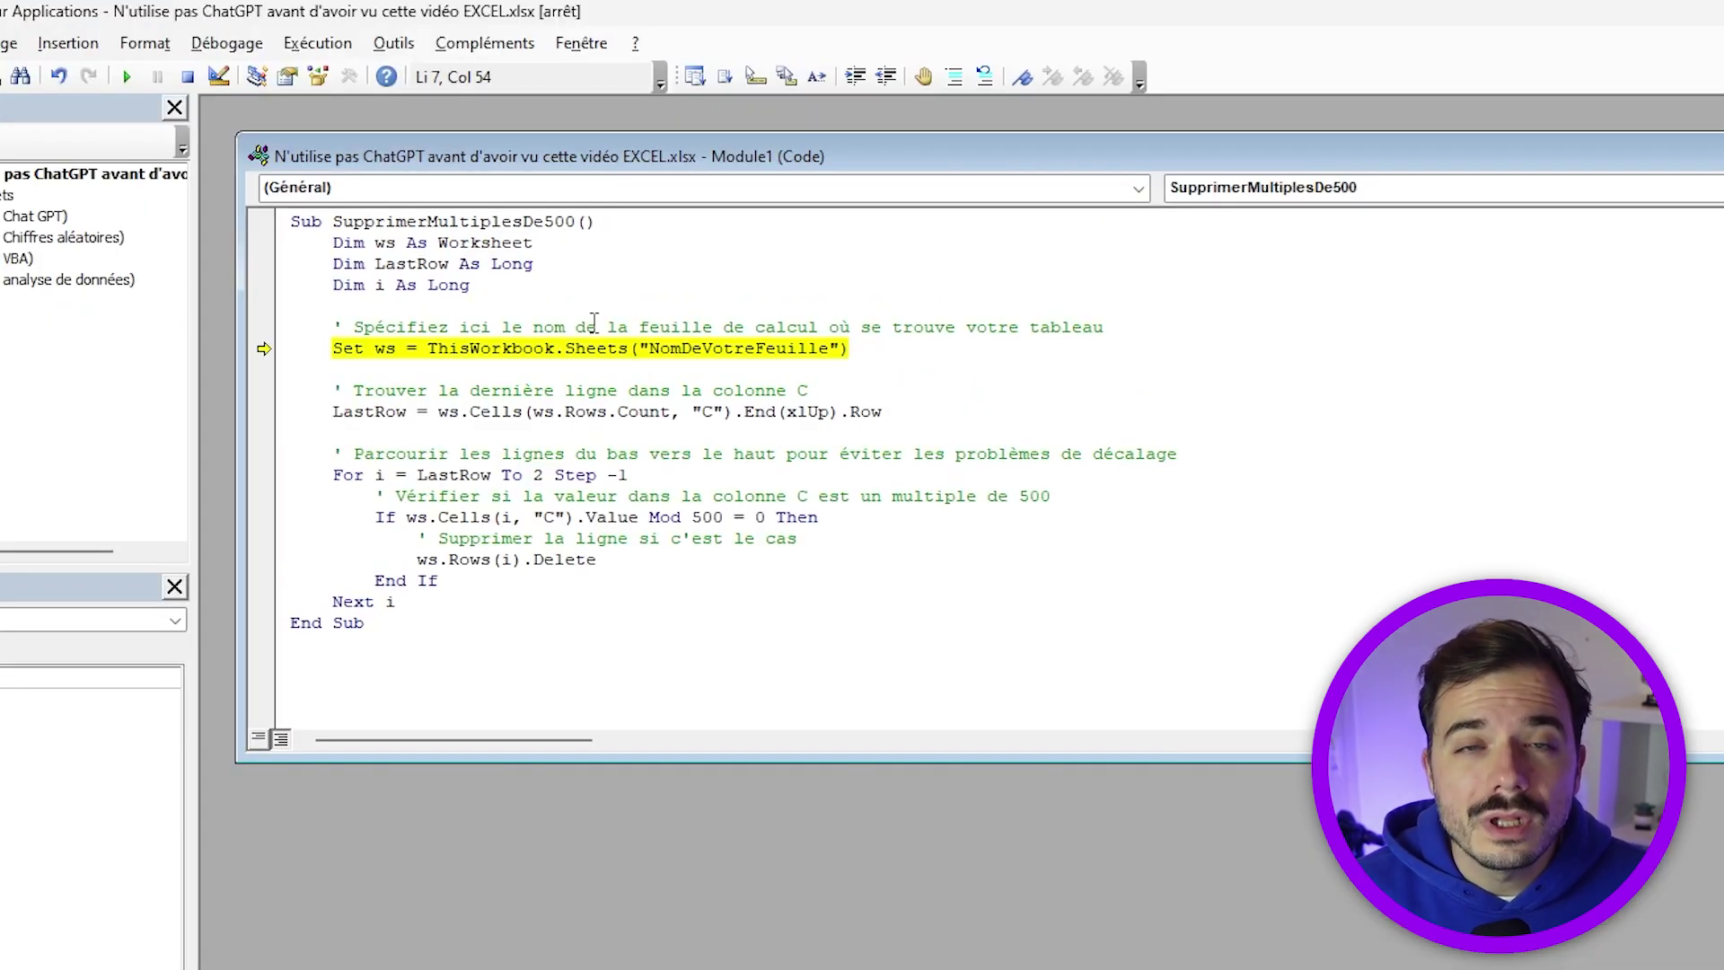
{"action": "double_click", "coordinate": [718, 348]}
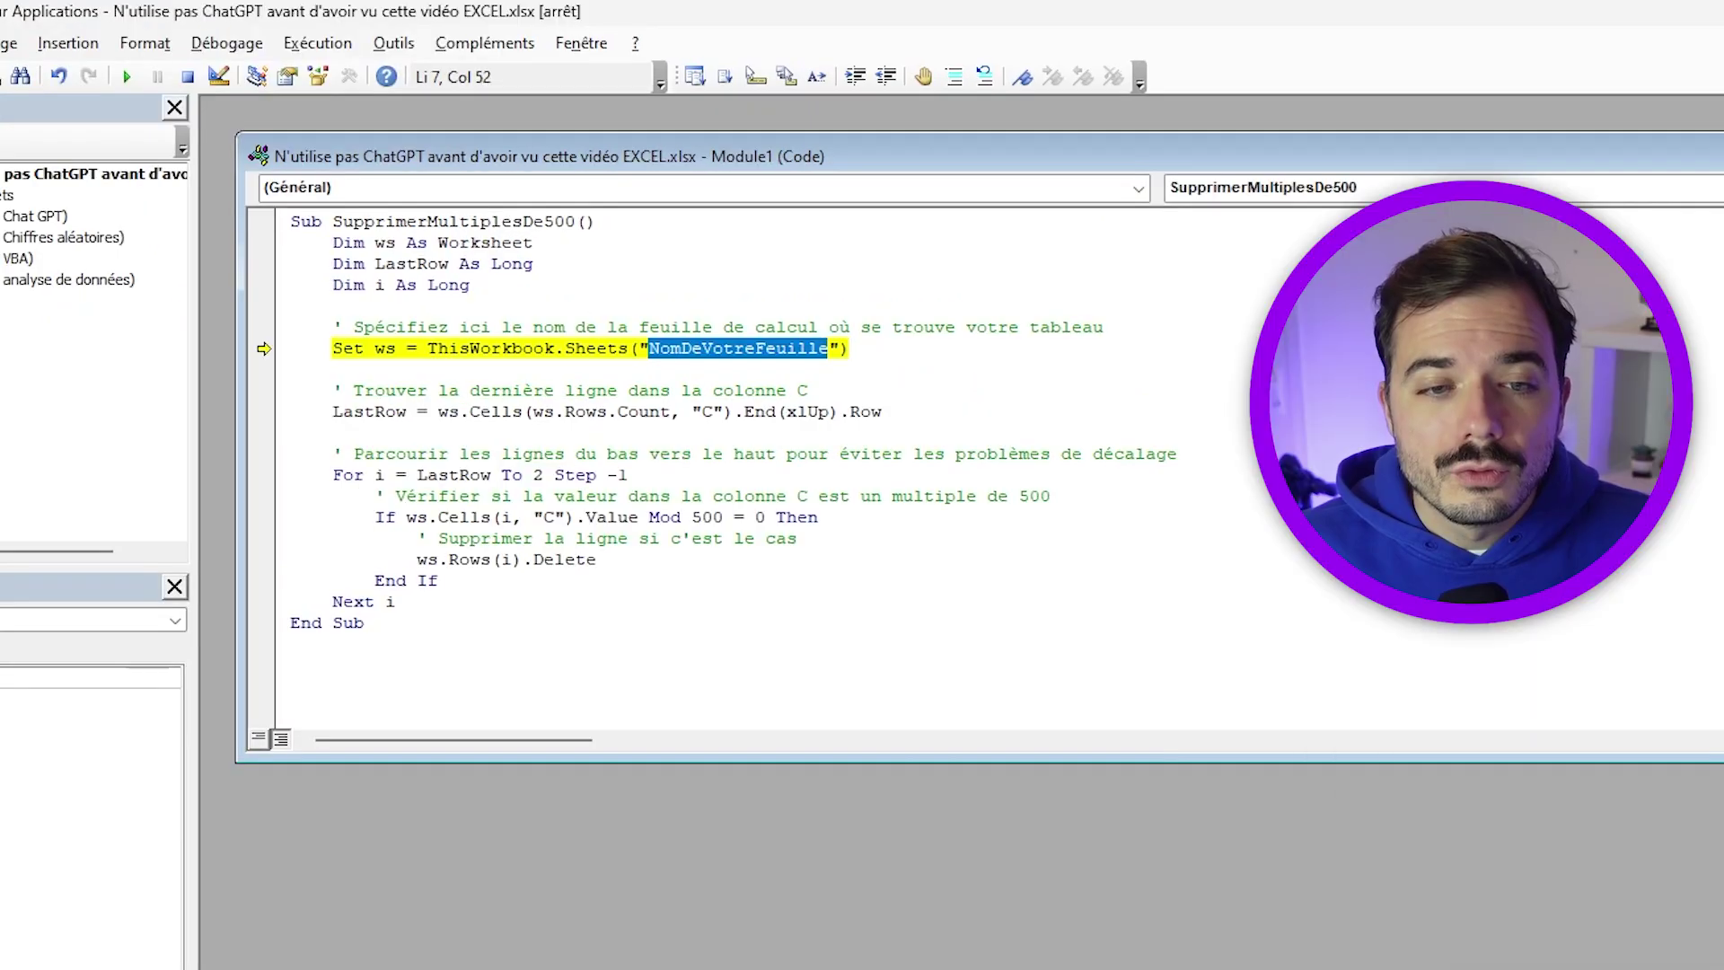
{"action": "type", "text": "Astuce "}
{"action": "type", "text": "8 VBA"}
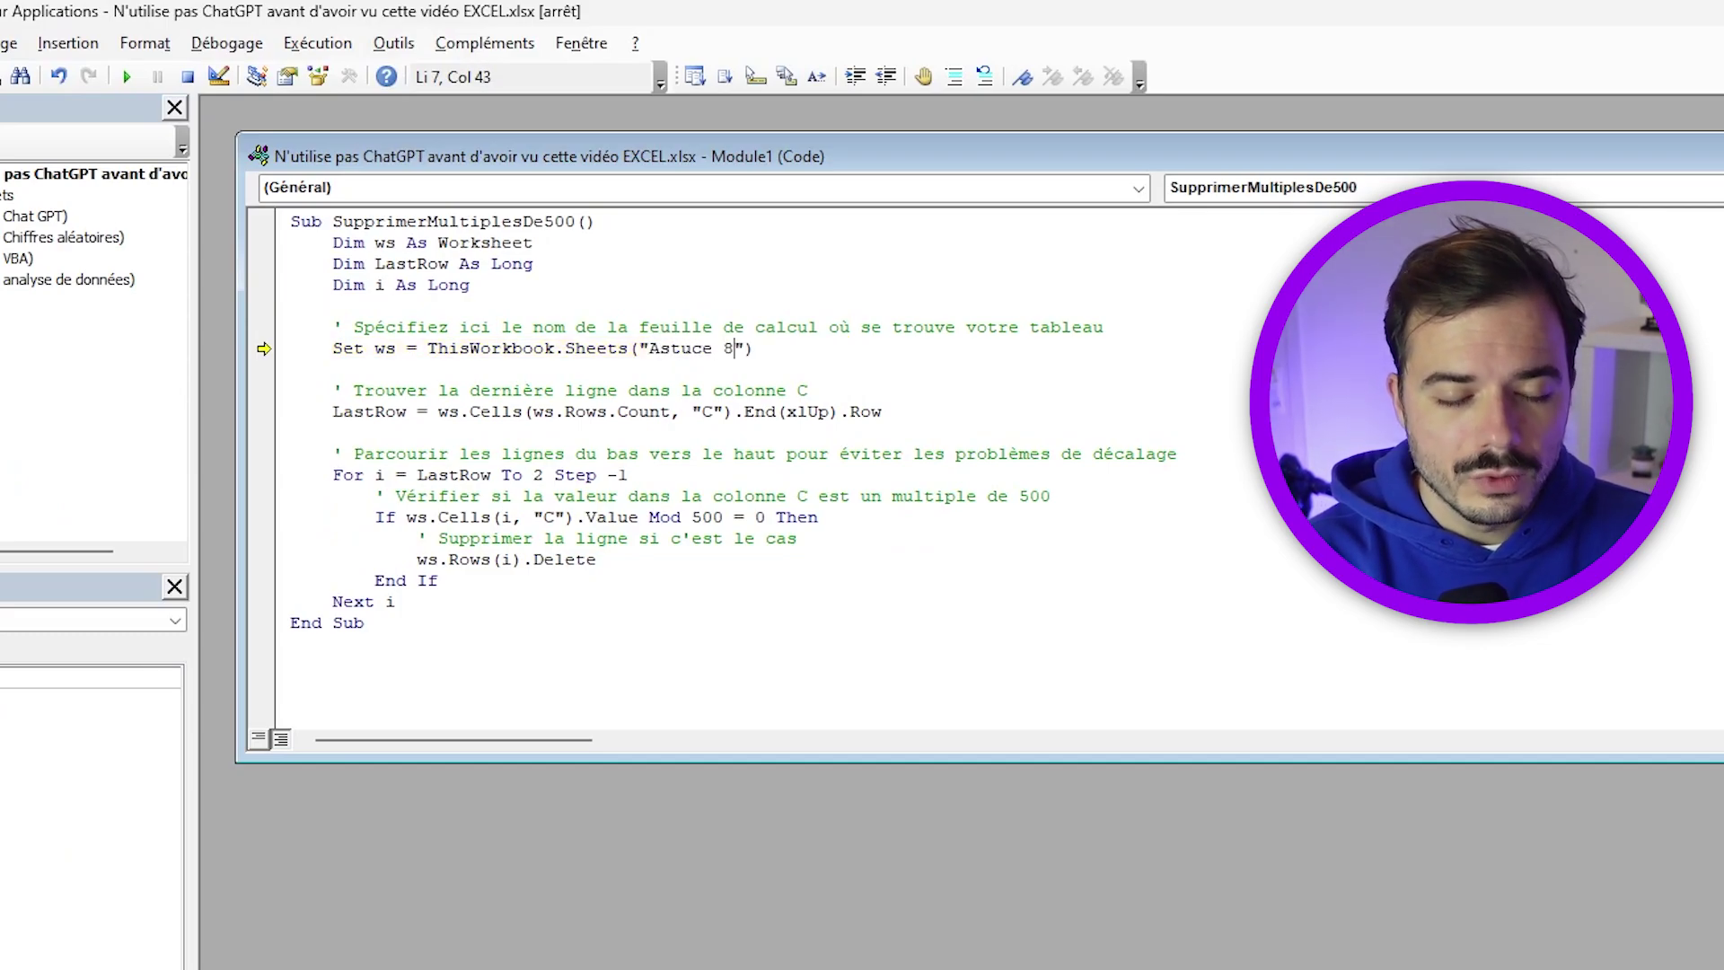
{"action": "left_click", "coordinate": [1106, 384]}
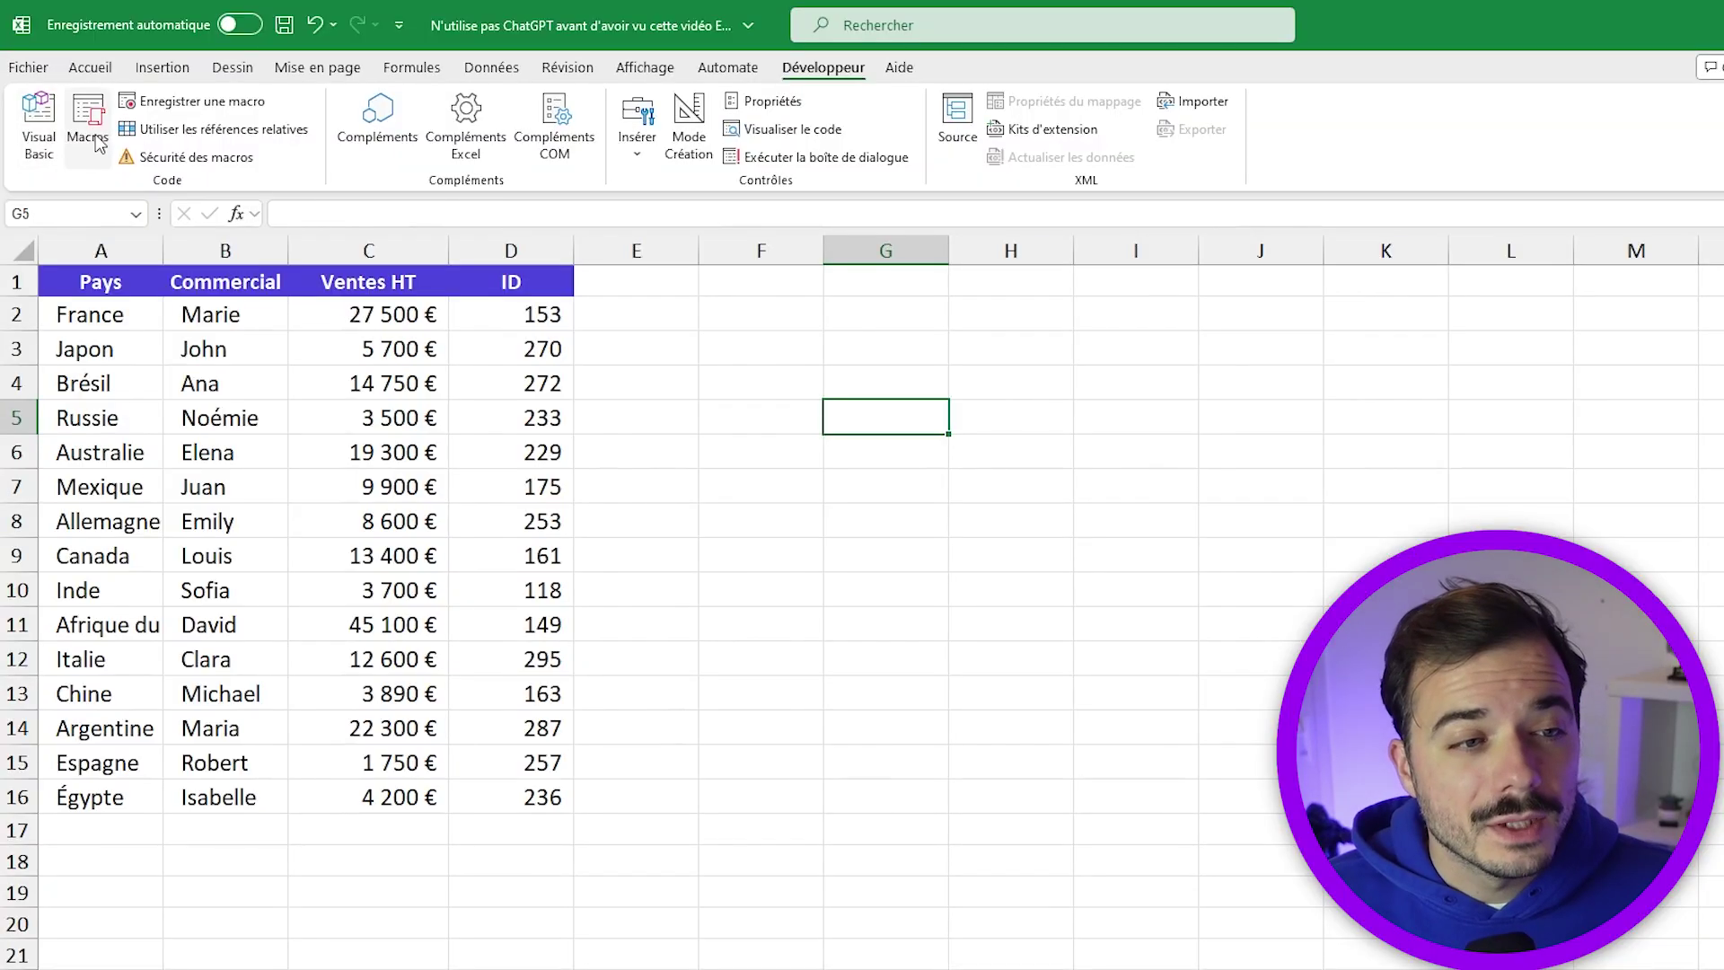
Step: Run the SupprimerMultiplesDe500 macro on the sales table and check the remaining Ventes HT amounts
{"action": "key", "text": "alt+F8"}
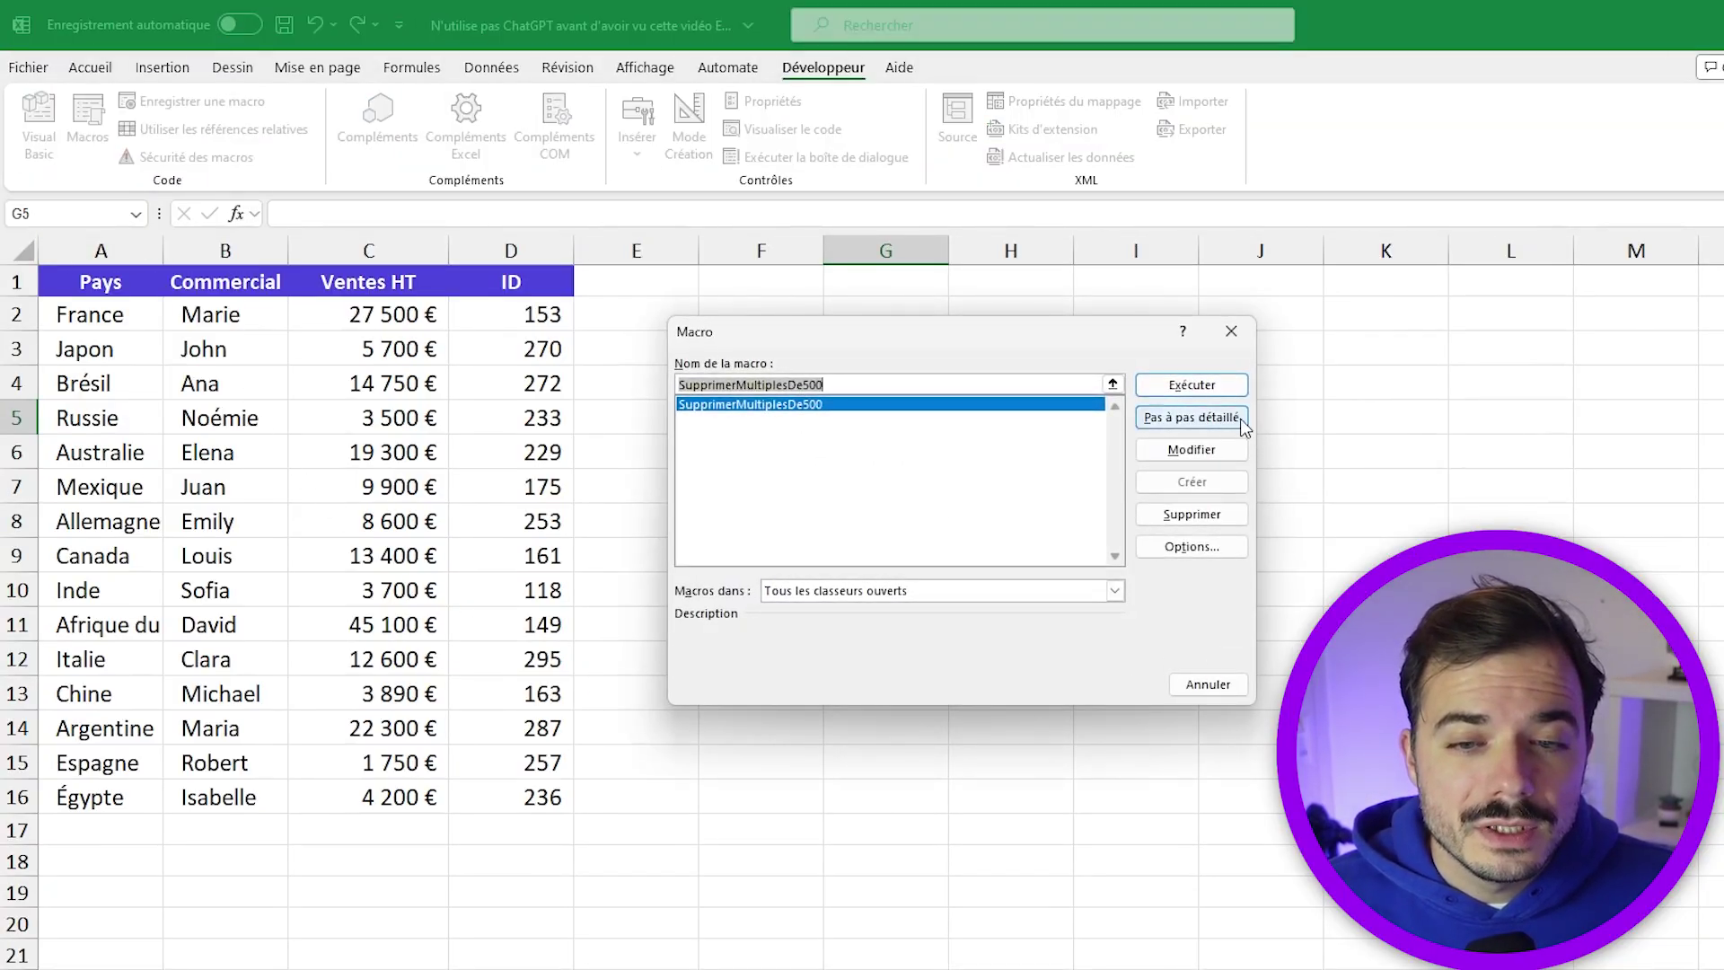
{"action": "left_click", "coordinate": [1194, 384]}
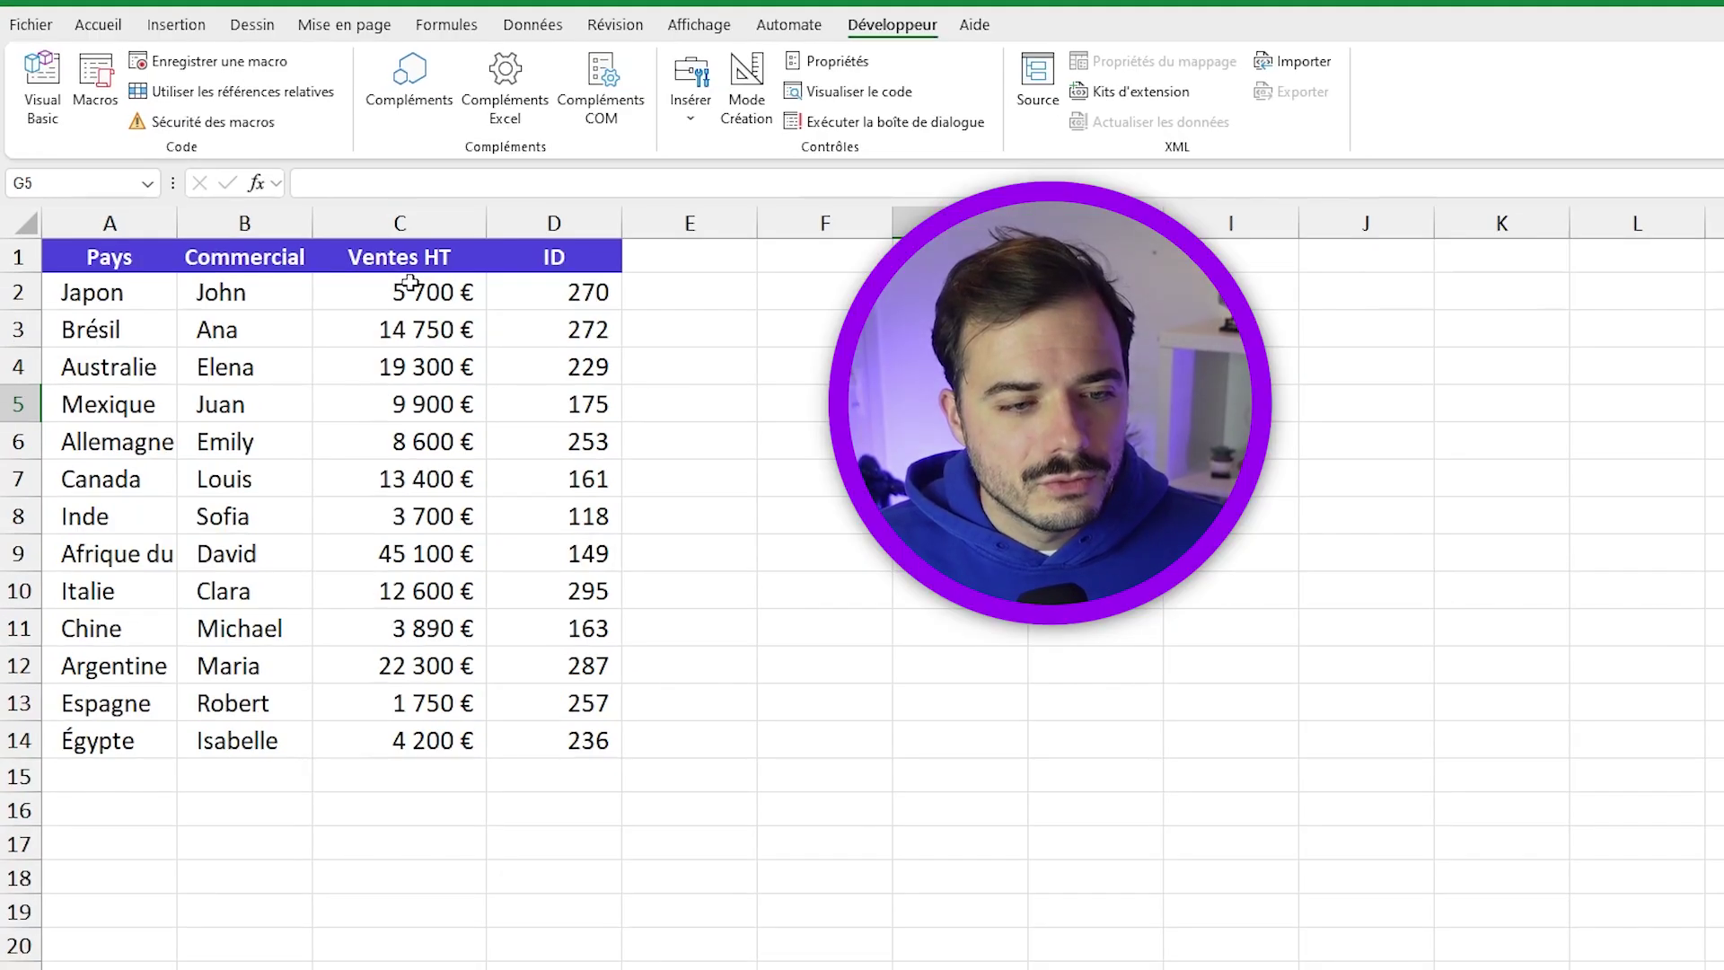
{"action": "left_click_drag", "start_coordinate": [378, 305], "coordinate": [380, 730]}
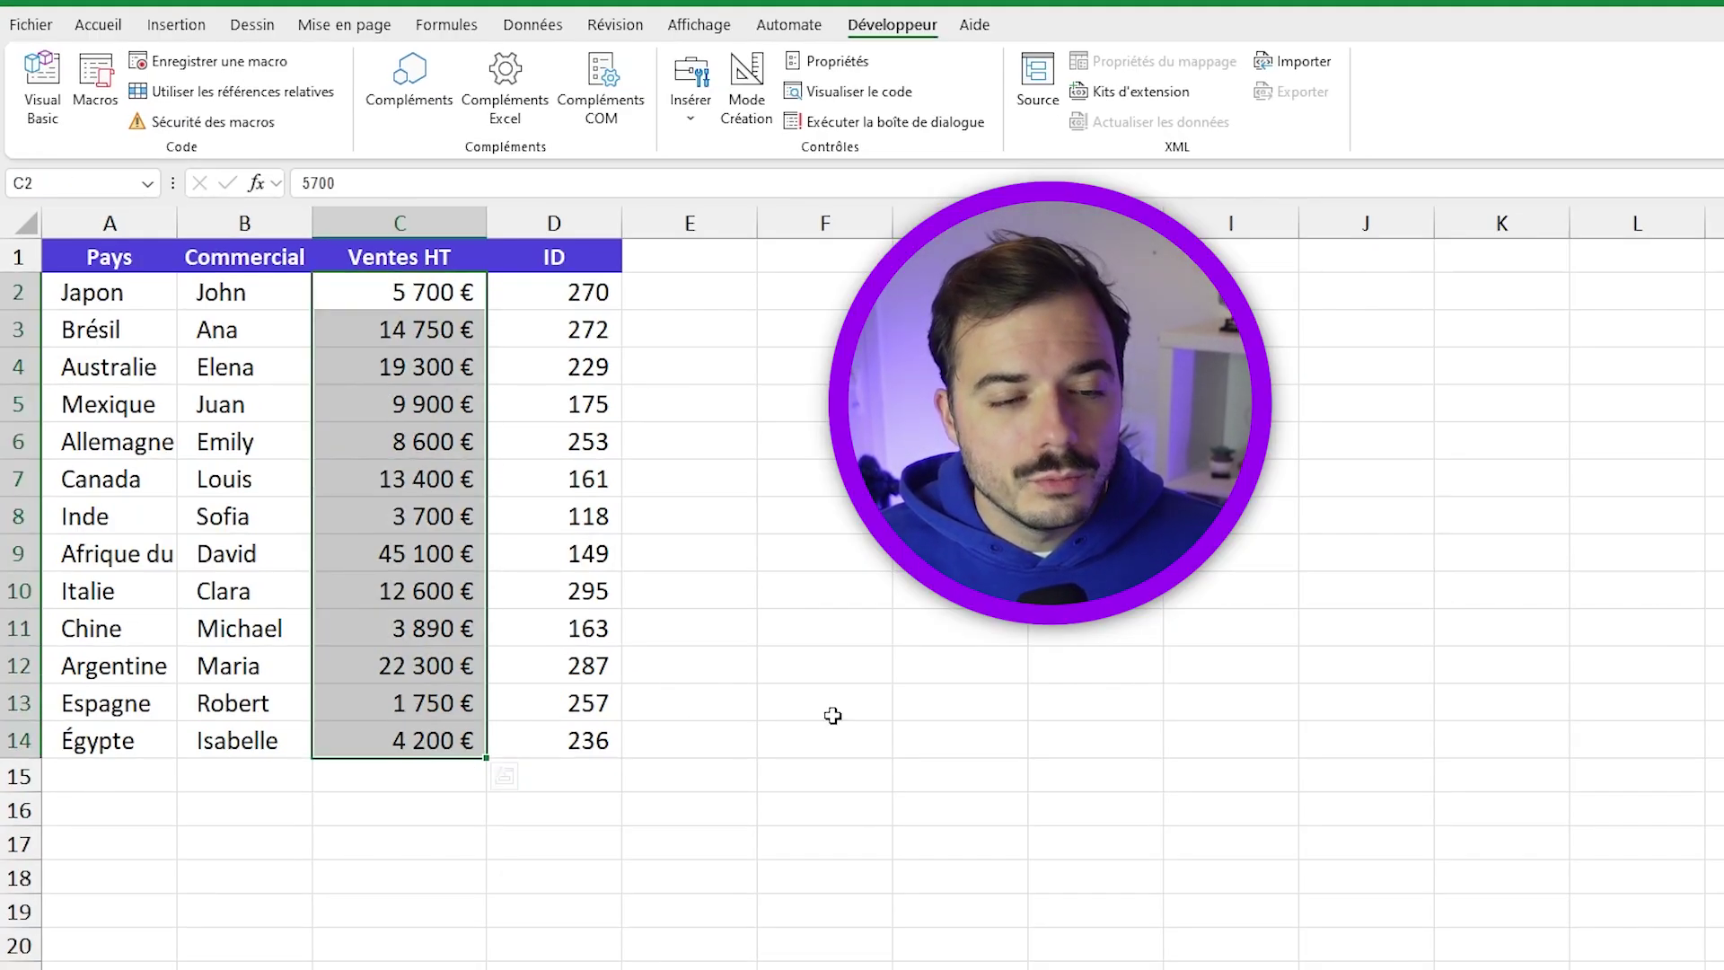
{"action": "left_click", "coordinate": [1212, 689]}
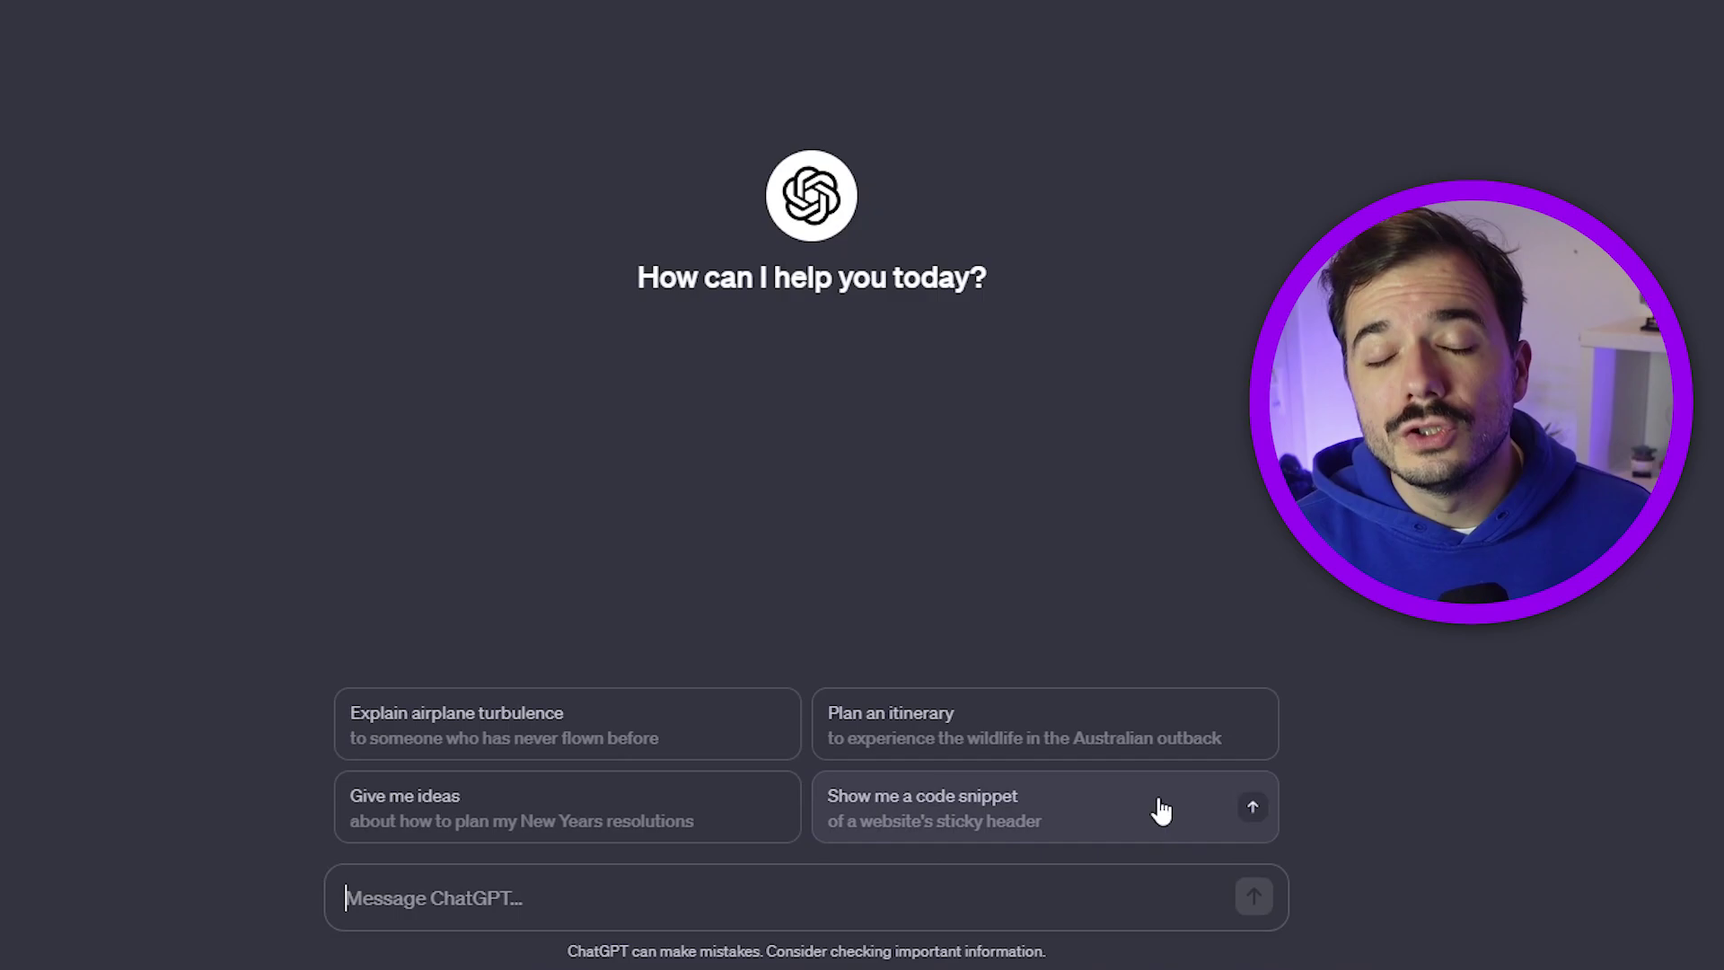
Step: Ask ChatGPT in French for best practices to analyse the company's sales data from the last 6 months and identify trends over that period
{"action": "type", "text": "J'ai les données des ventes de mon entrep"}
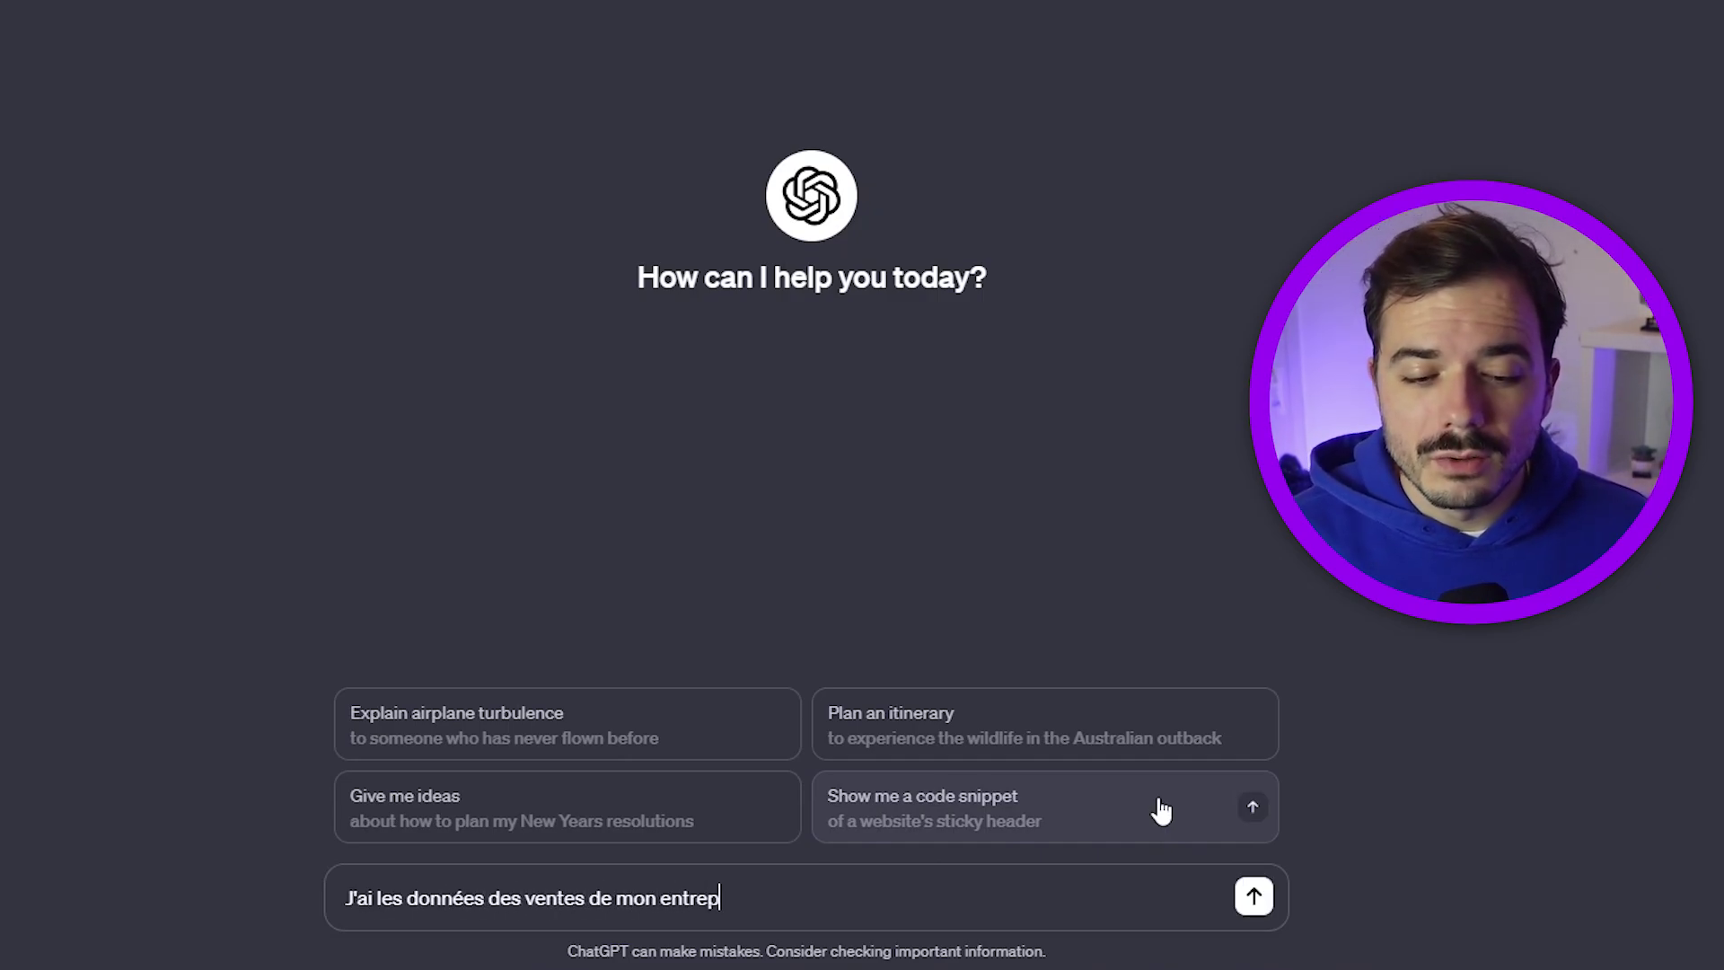
{"action": "type", "text": "rises sur les 6 derniers mois, donne"}
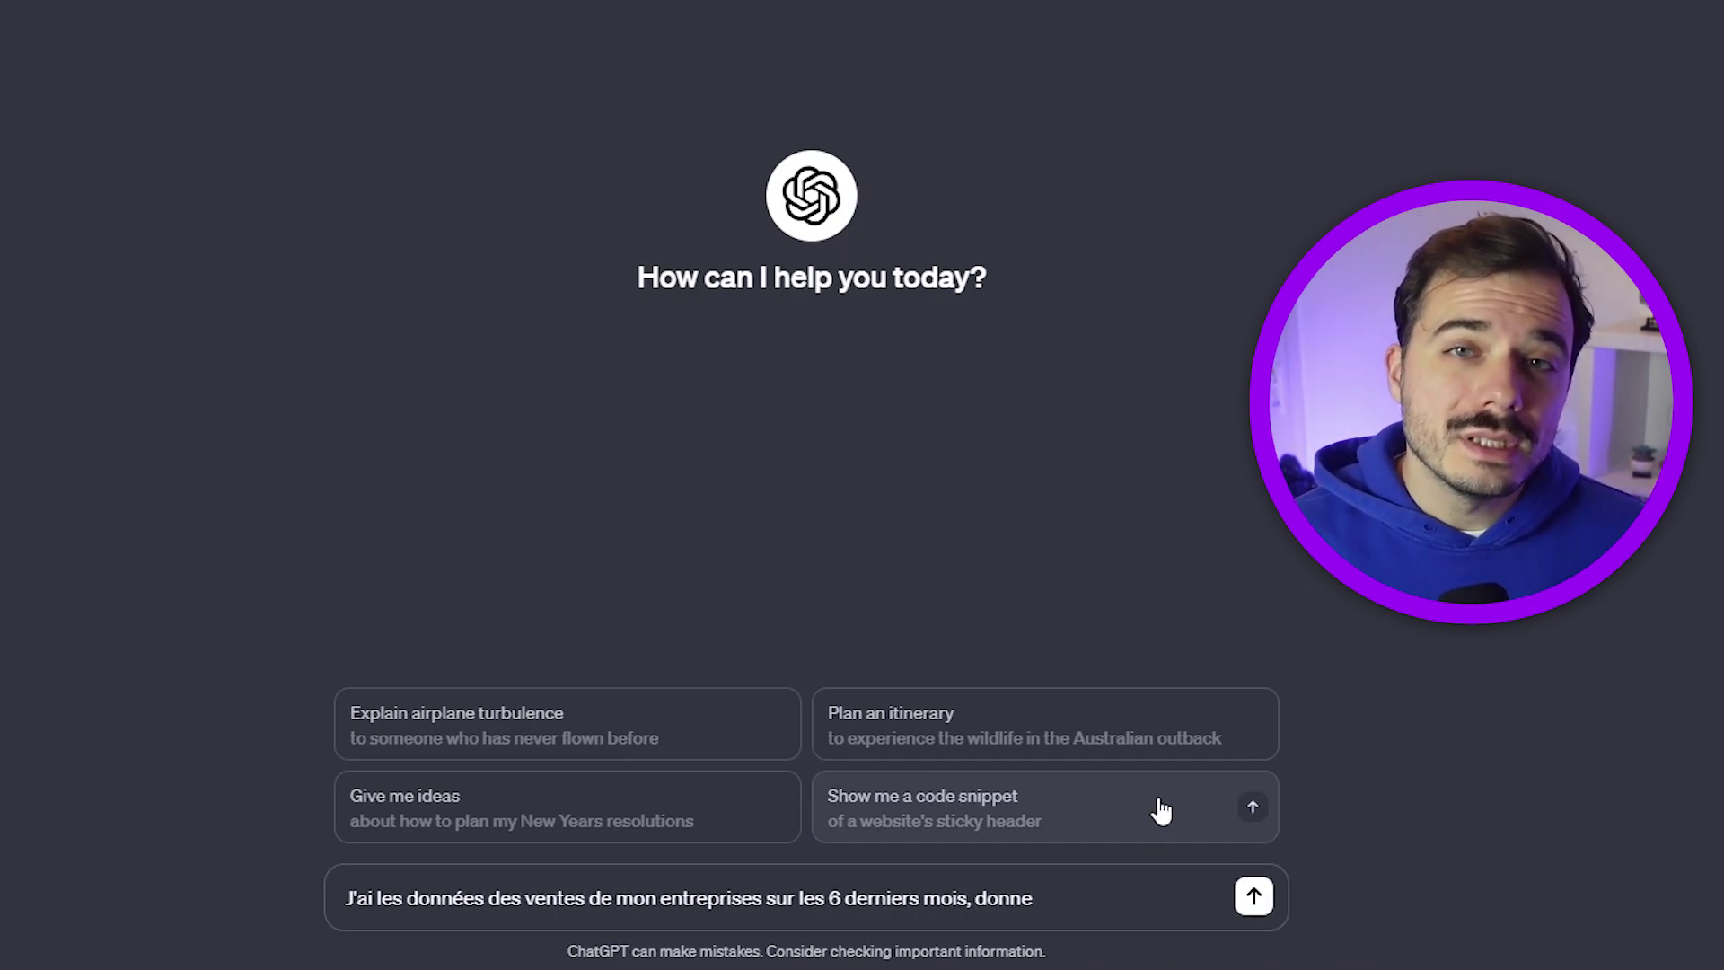
{"action": "type", "text": "-moi les meilleures pratiques pour faire des "}
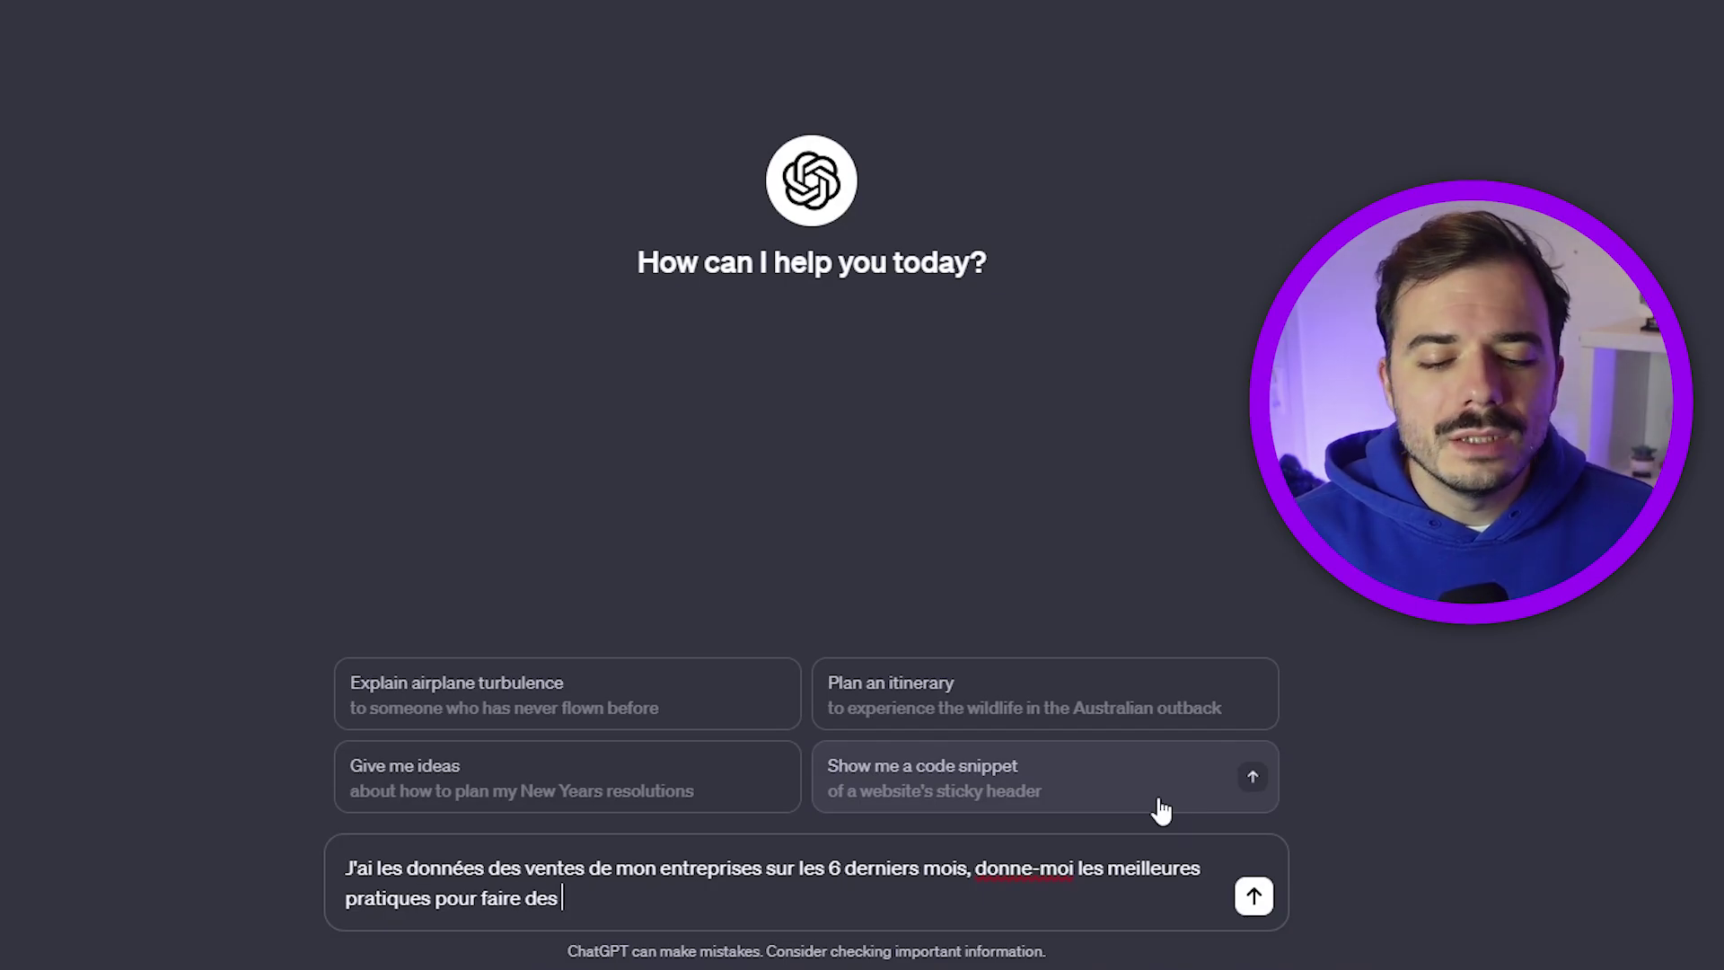
{"action": "type", "text": "analyses et identifier"}
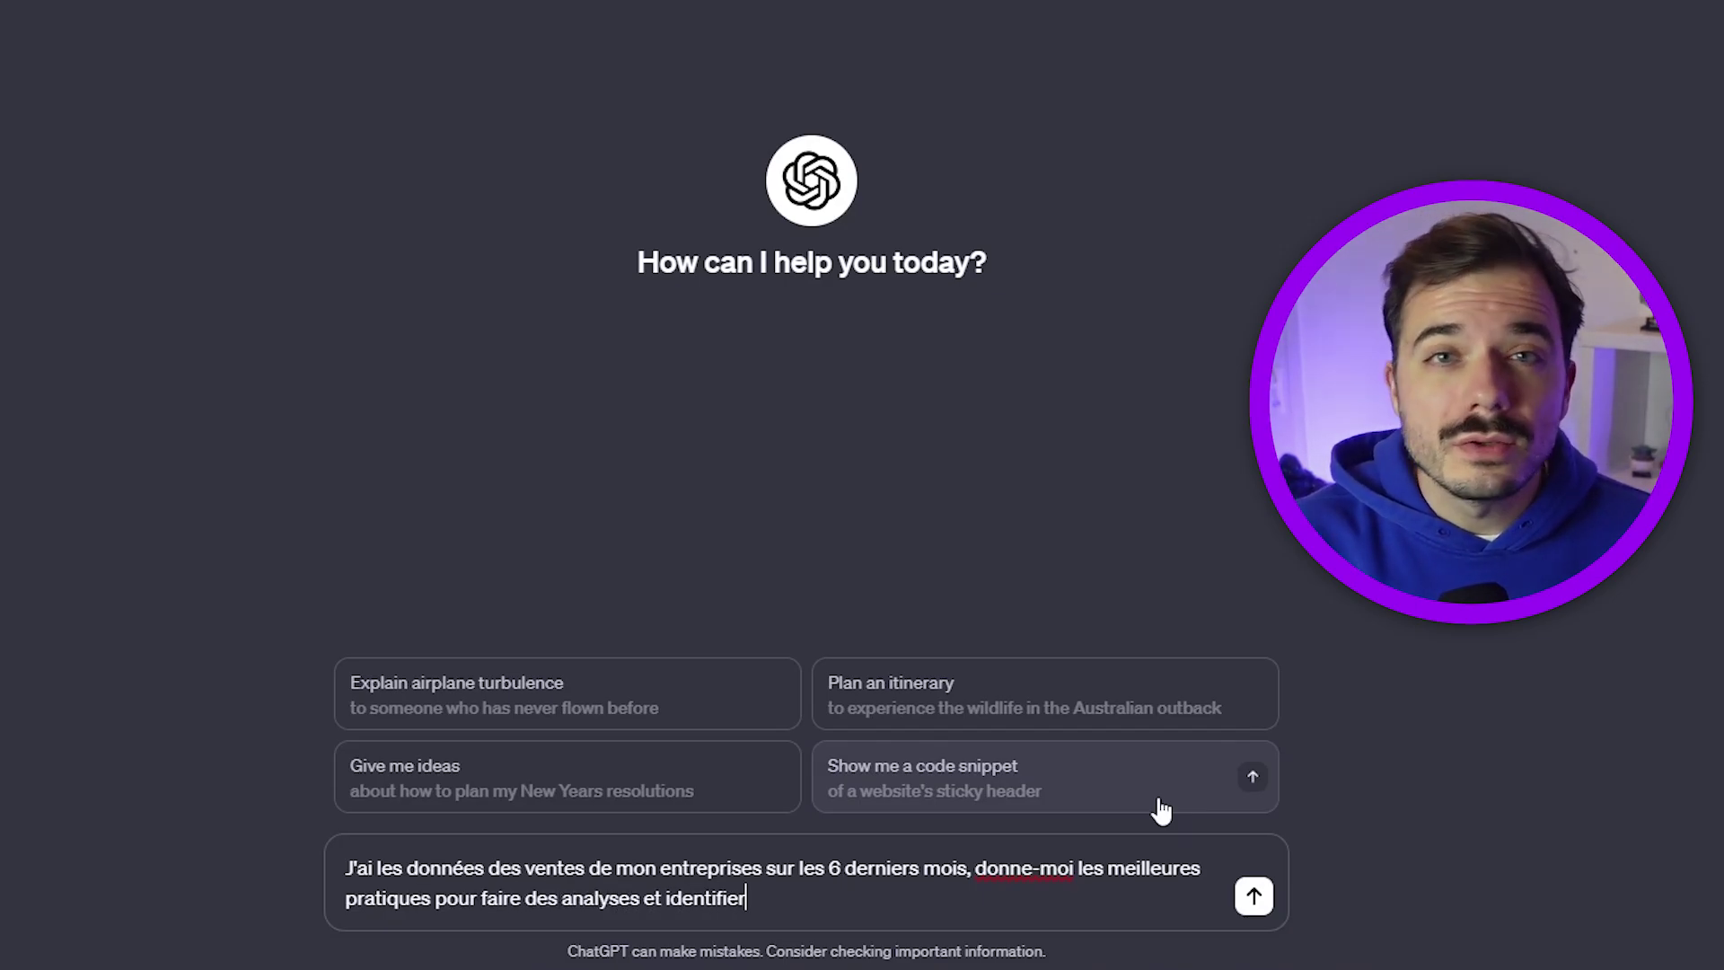
{"action": "type", "text": " des tr"}
{"action": "key", "text": "Return"}
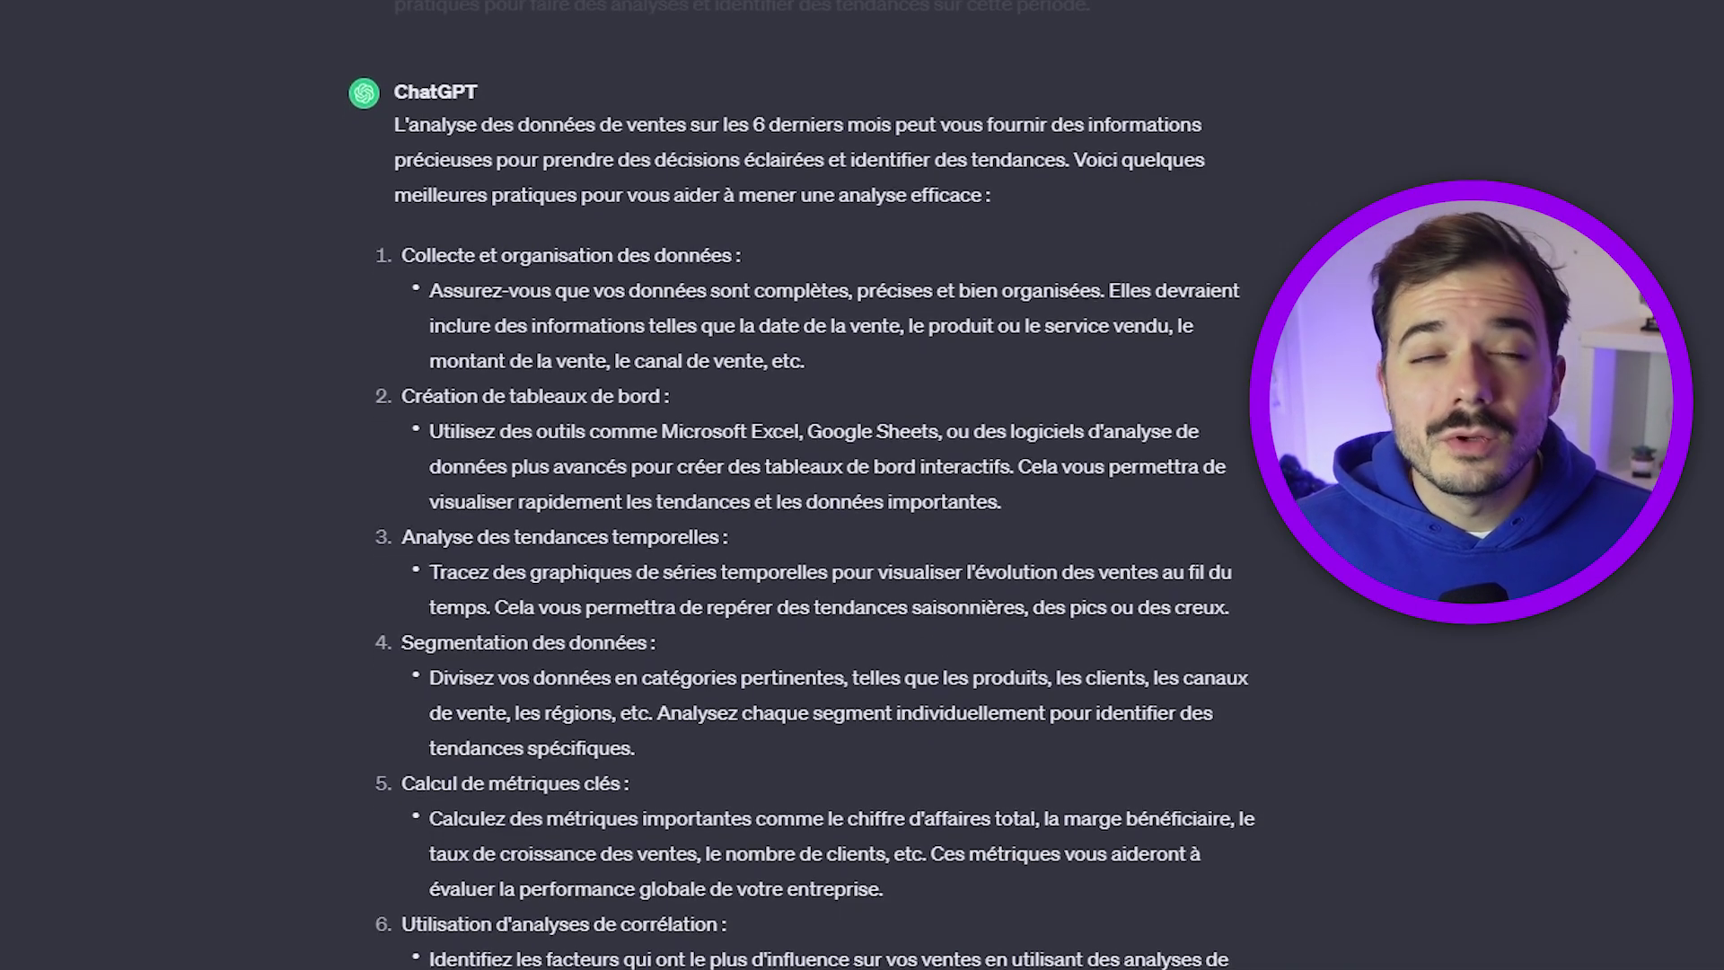